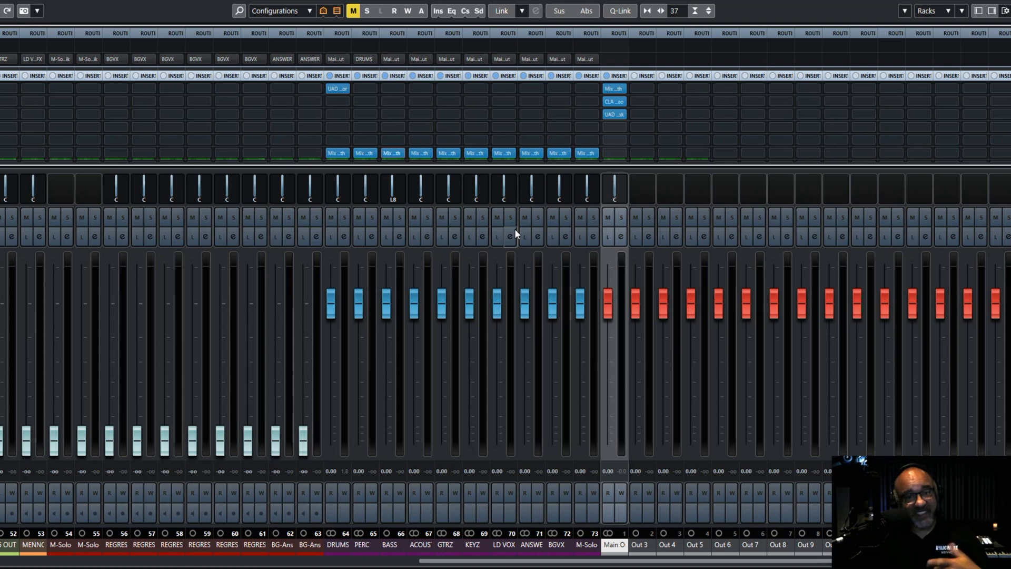
Open the Main Out channel settings and select the Main Fader (-20) factory preset in its Mix Monolith insert
left_click(620, 237)
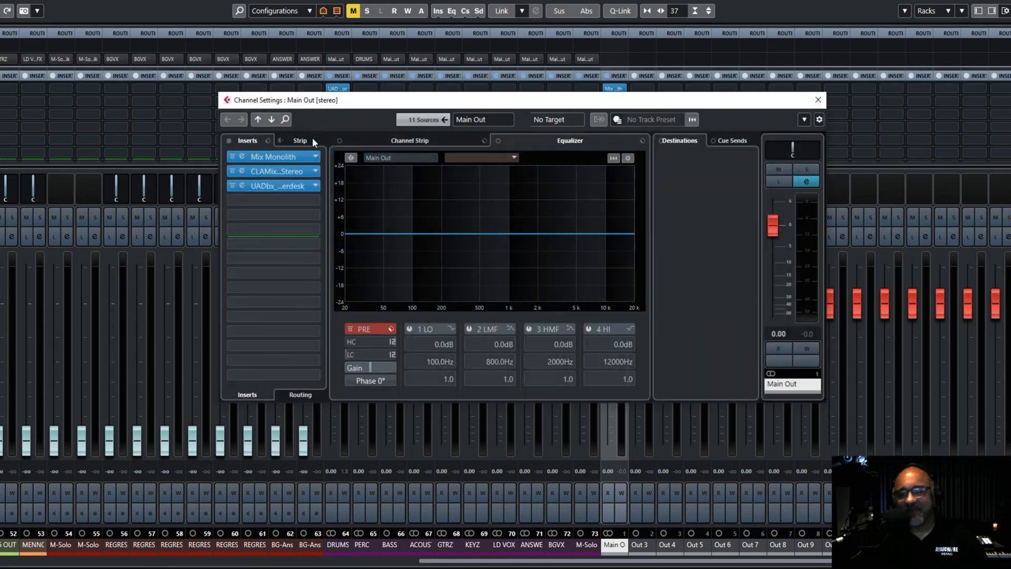
left_click(271, 156)
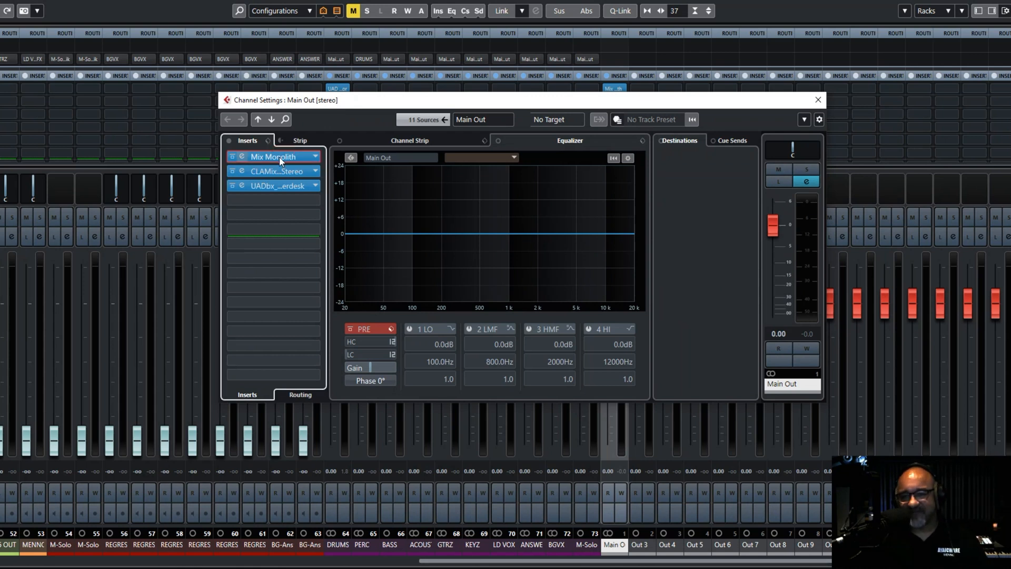
left_click(270, 164)
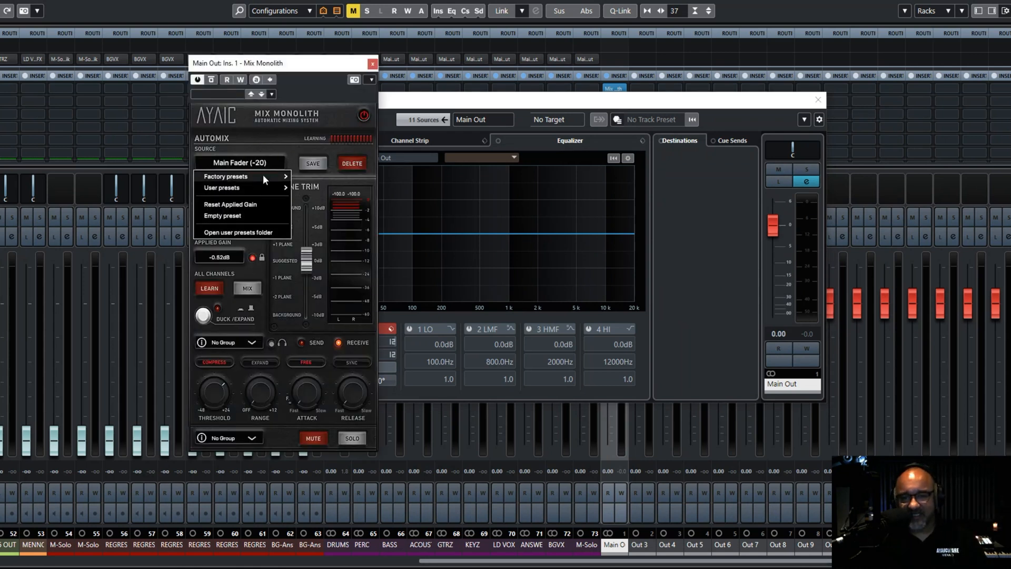
mouse_move(263, 175)
mouse_move(316, 246)
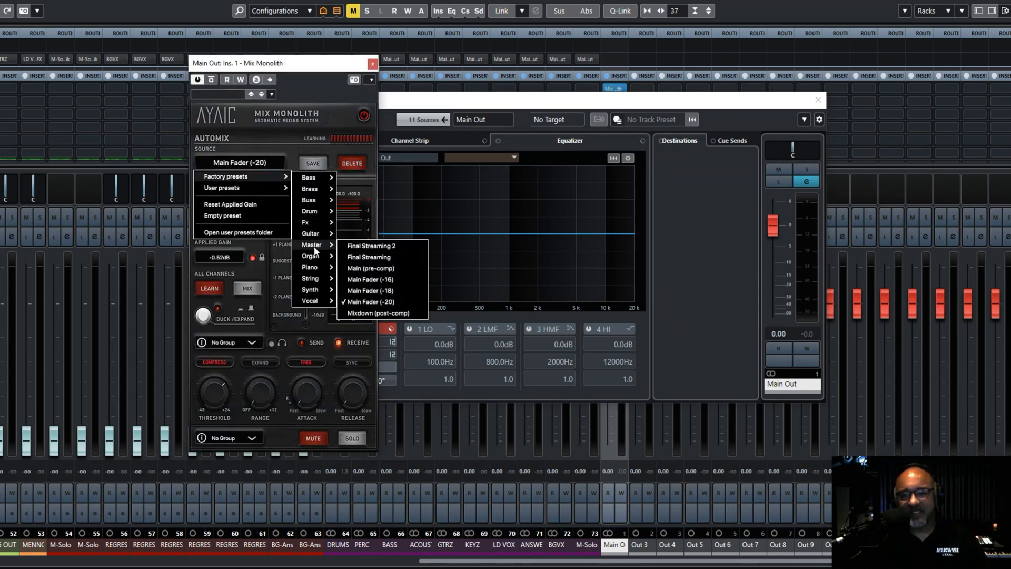
left_click(361, 303)
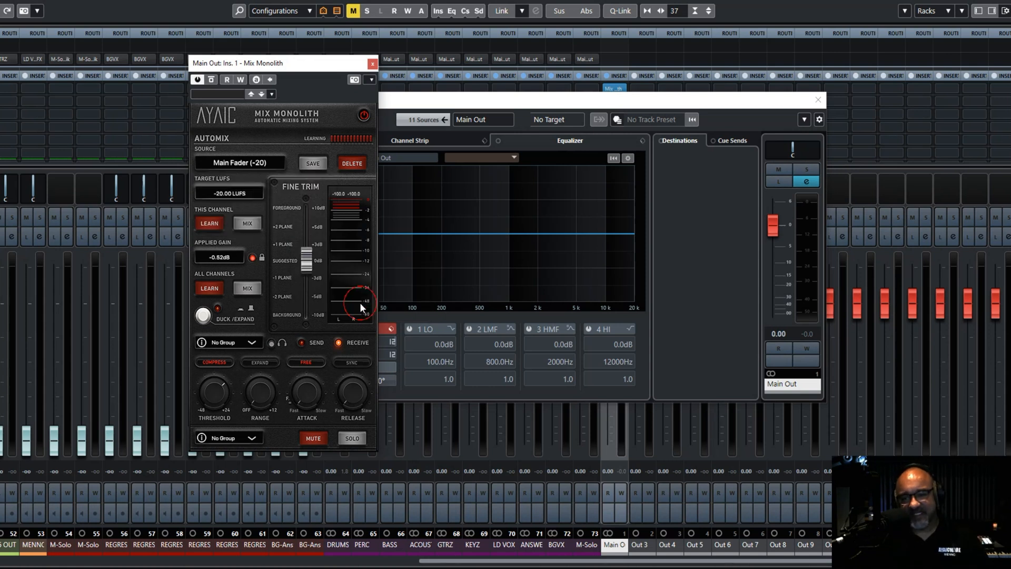
left_click(373, 63)
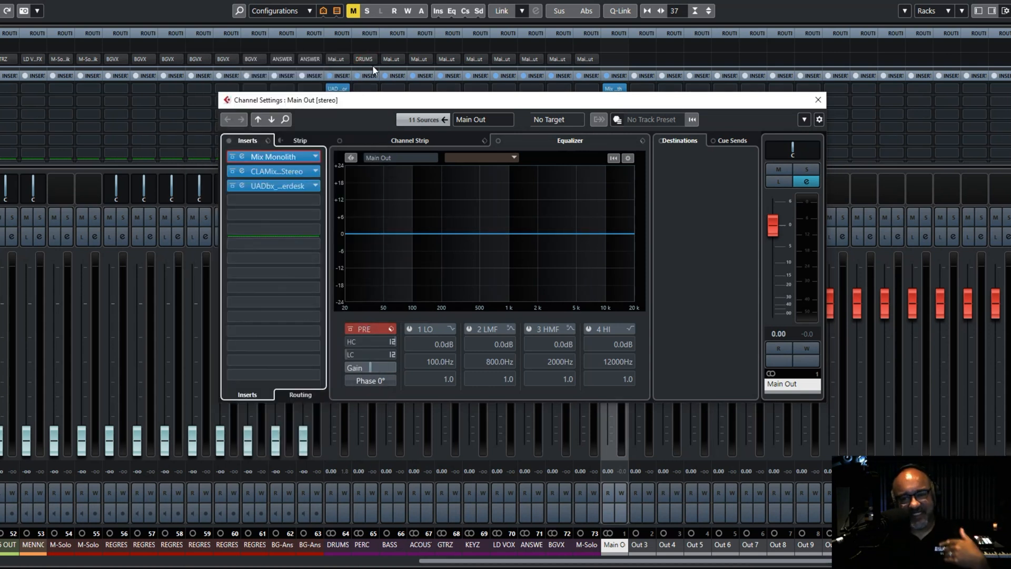
Inspect the CLA MixDown Stereo and UAD bx_masterdesk inserts on the Main Out channel
left_click(284, 172)
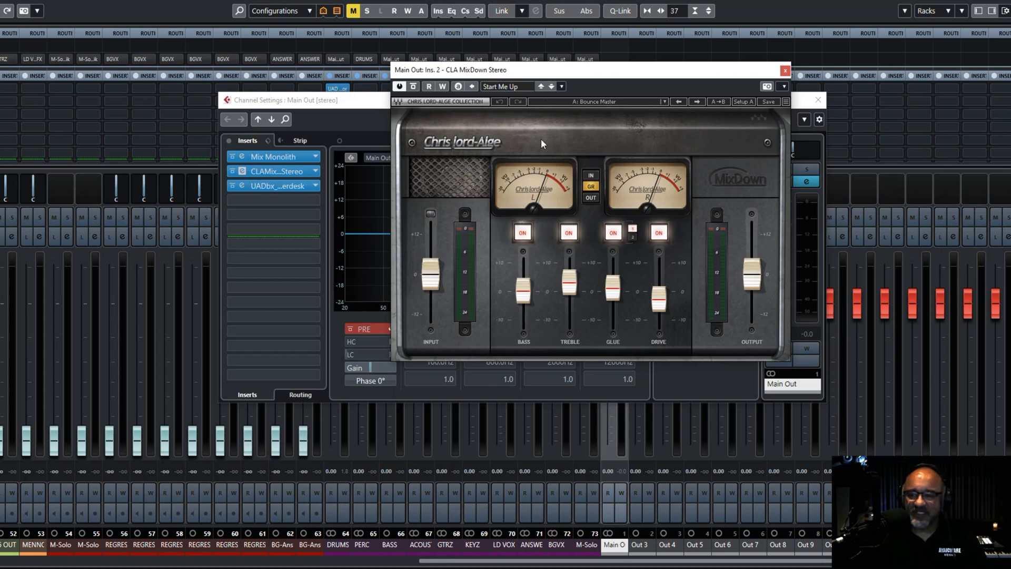
left_click(276, 188)
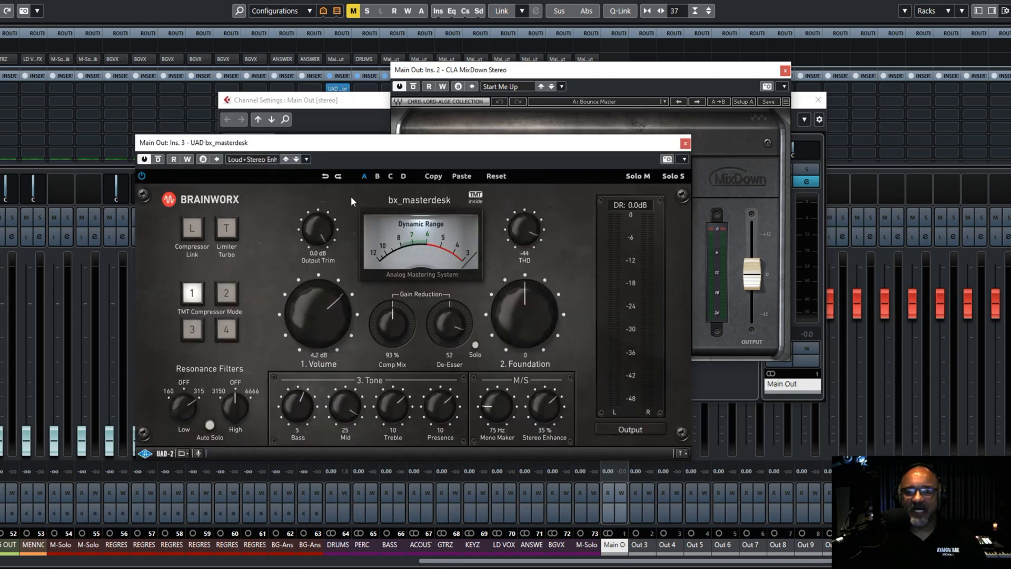
left_click(685, 143)
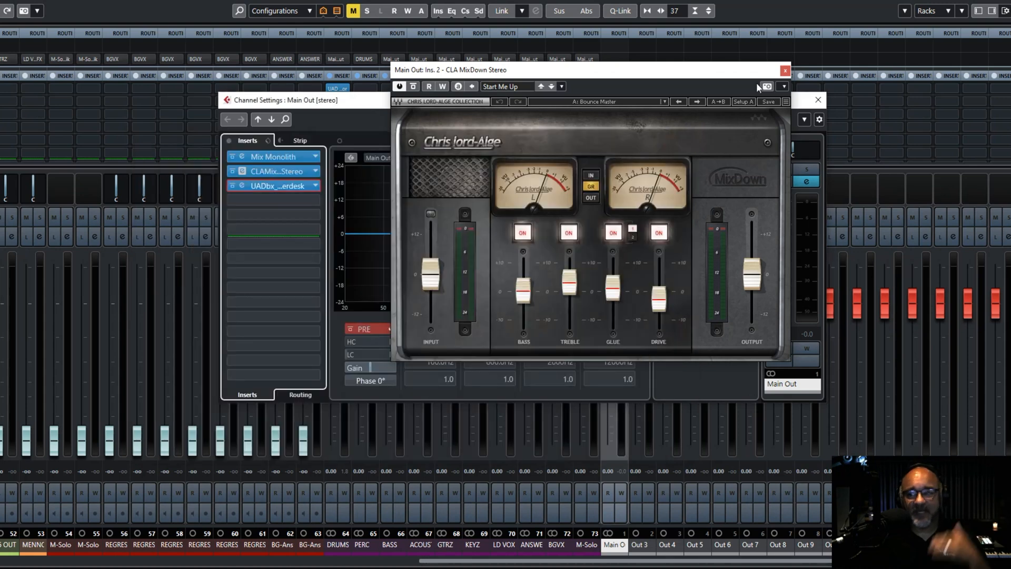
left_click(785, 71)
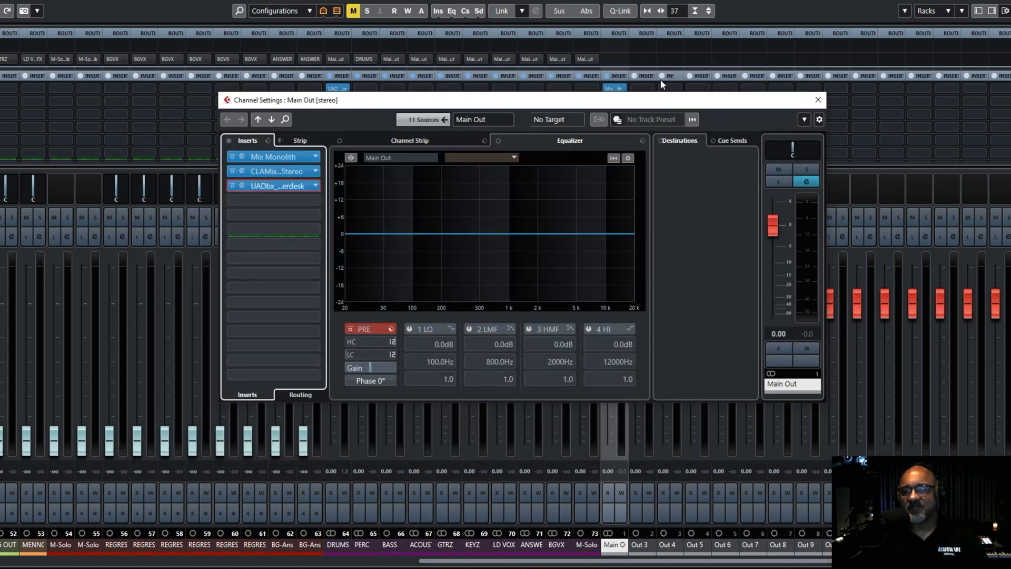
left_click(817, 101)
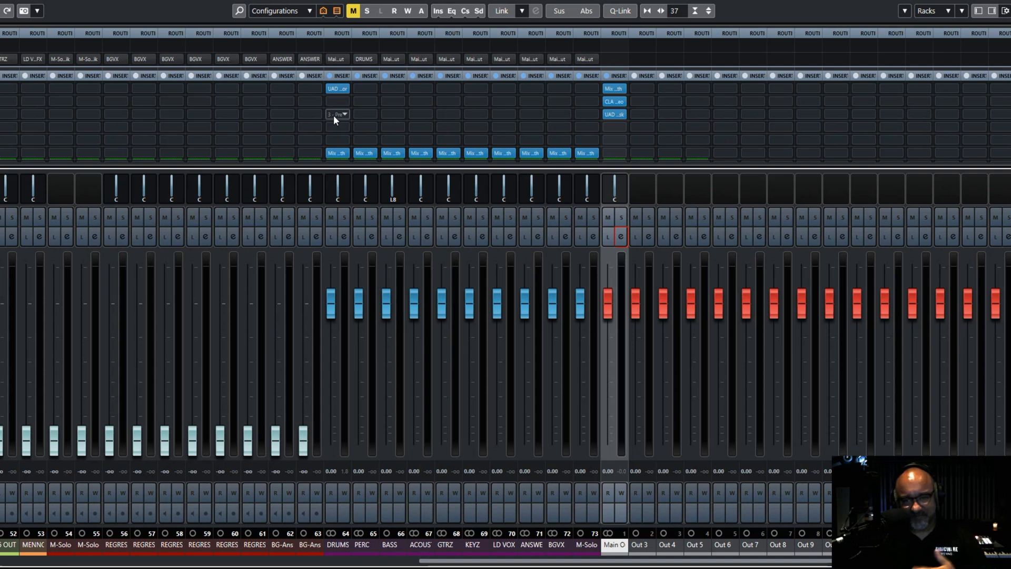
Inspect the Mix Monolith and UAD SSL G Bus Compressor inserts on the DRUMS group channel
left_click(346, 217)
left_click(346, 218)
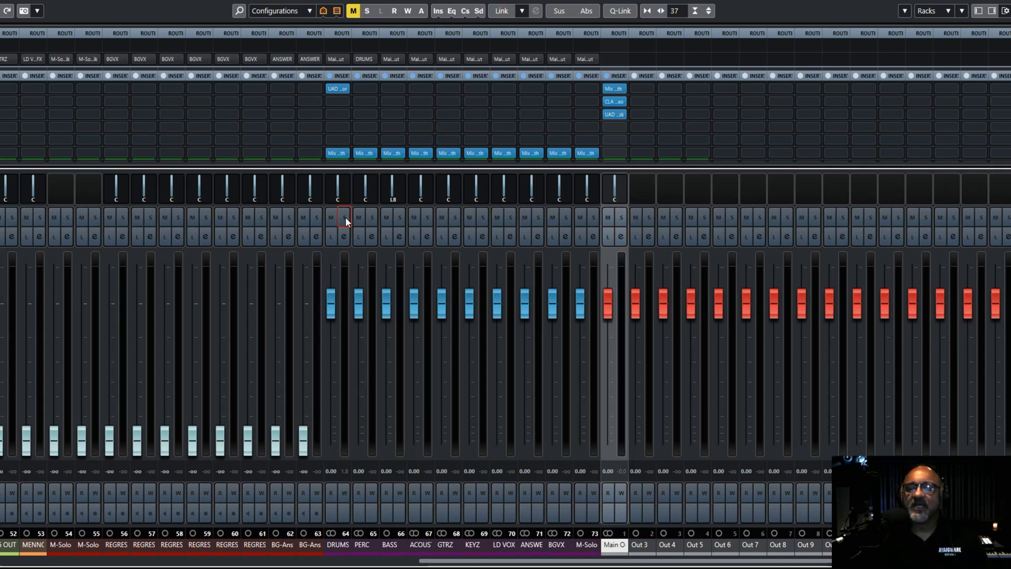
left_click(338, 154)
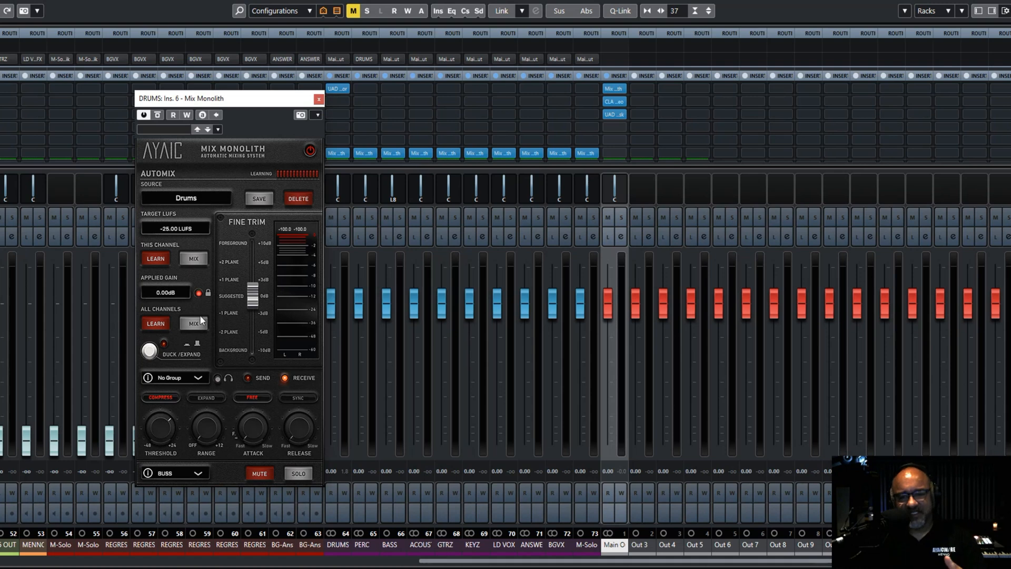
left_click(318, 99)
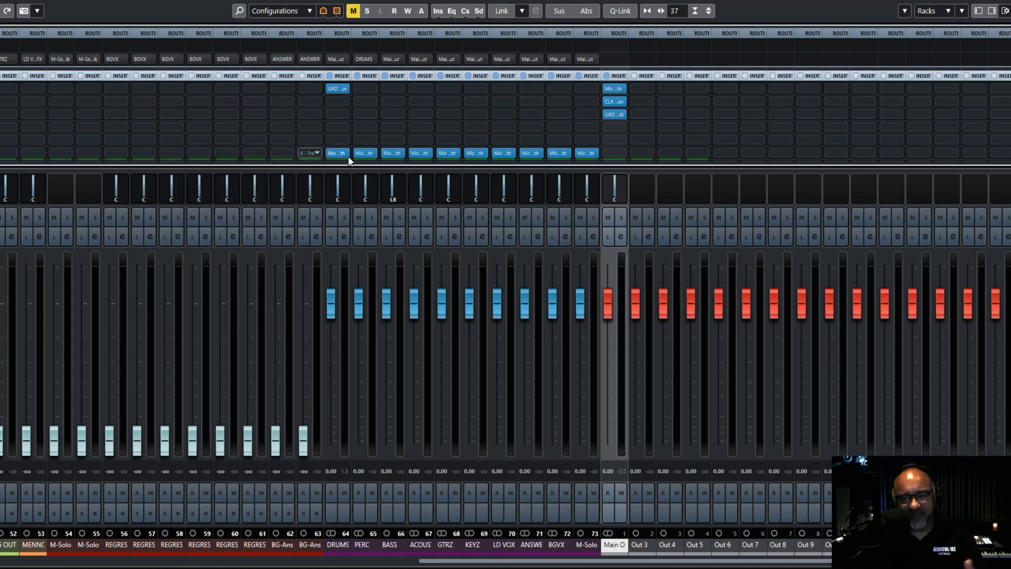
left_click(337, 88)
left_click_drag(532, 89, 514, 77)
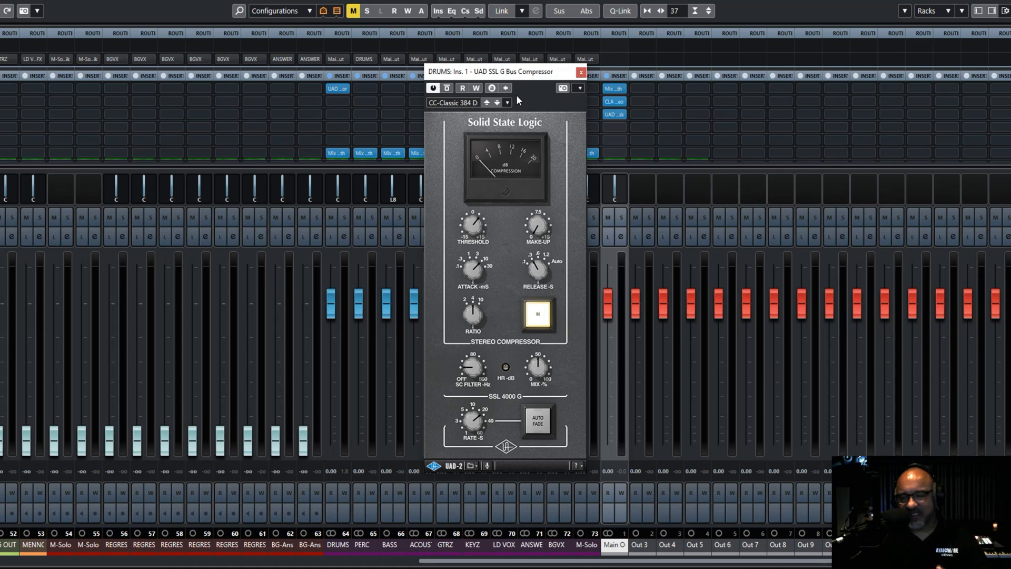
left_click(582, 73)
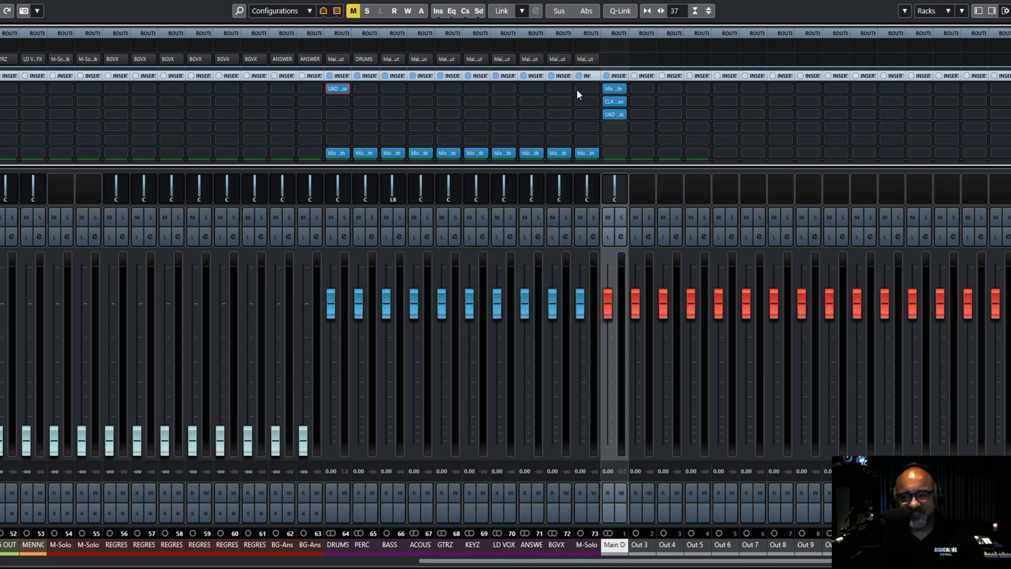
Unmute the five percussion channels, 31 to 35
left_click_drag(433, 560, 6, 548)
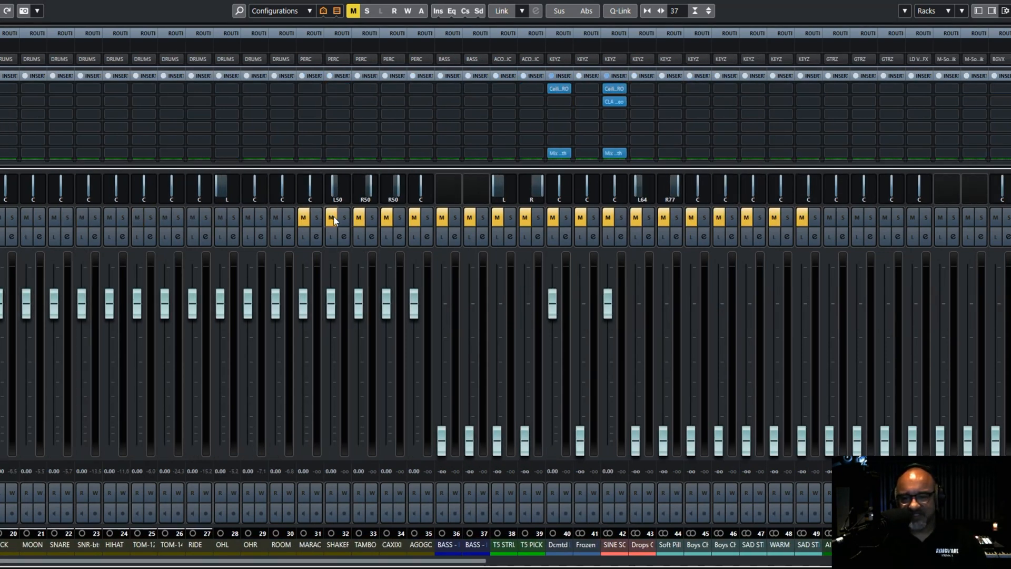
left_click_drag(303, 218, 414, 218)
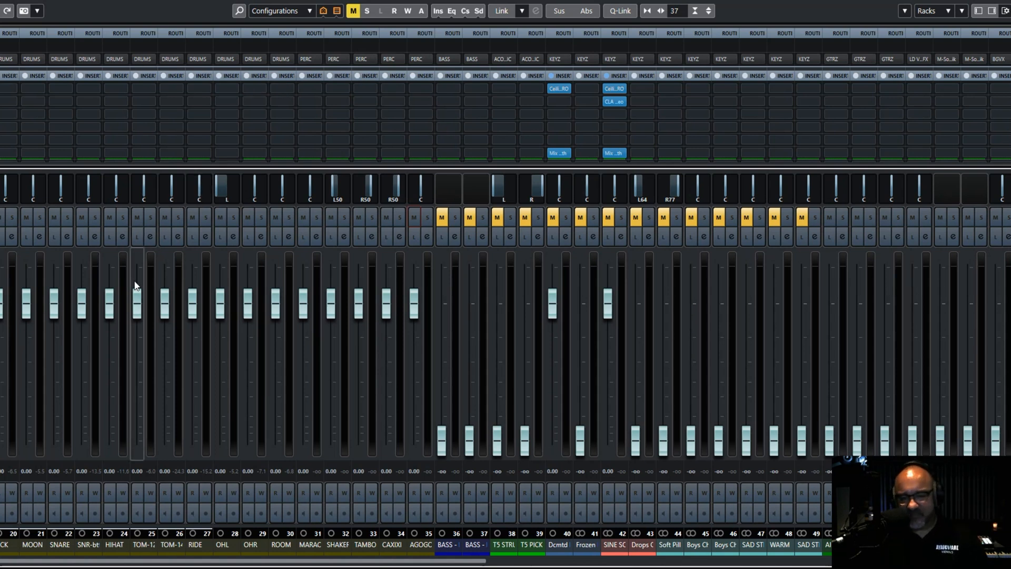
Insert Mix Monolith in the KICK channel's first insert slot and load the user preset FX - Hit The Tape
left_click(12, 88)
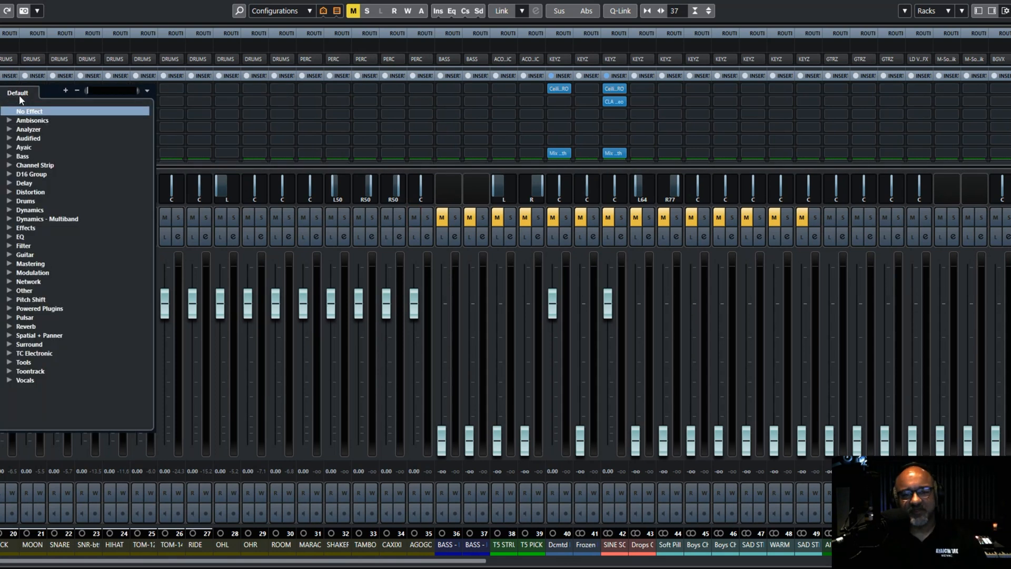
left_click(9, 147)
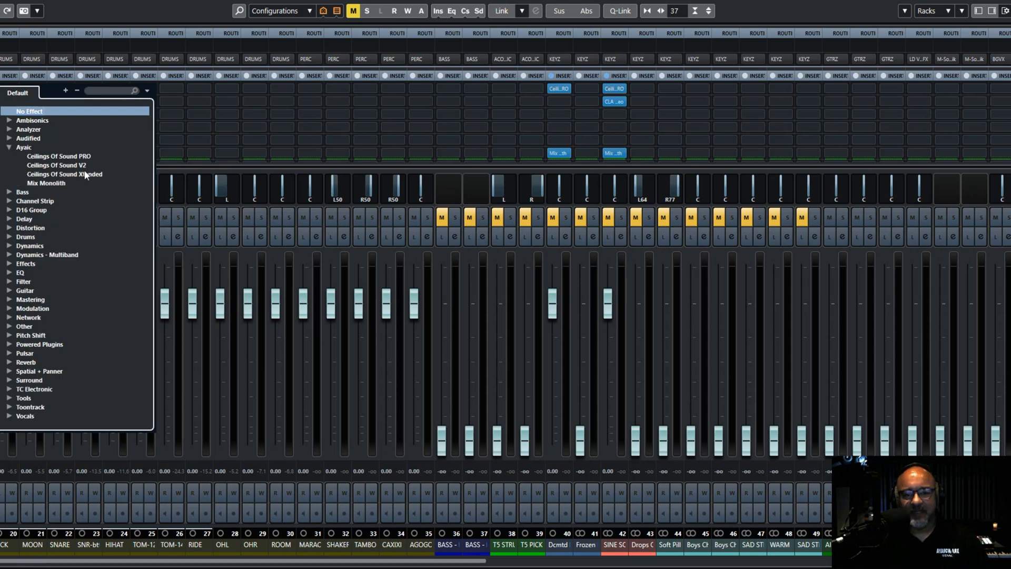
left_click(55, 184)
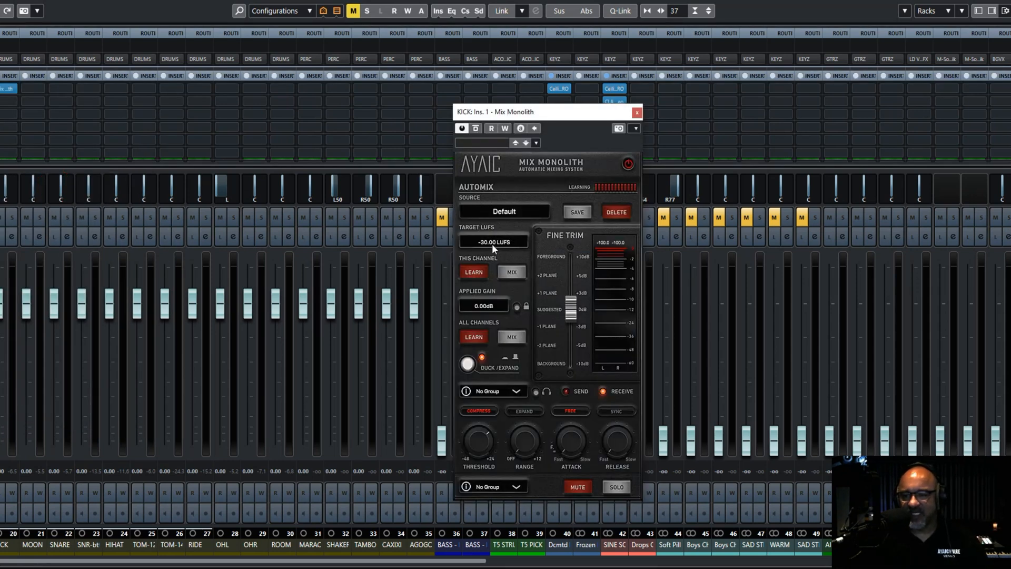
left_click(507, 210)
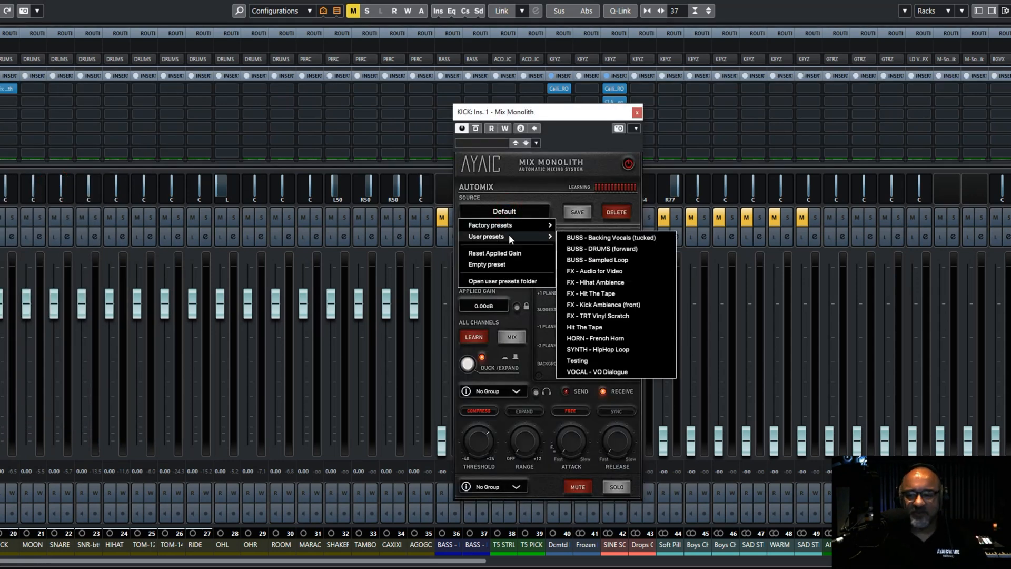
mouse_move(549, 248)
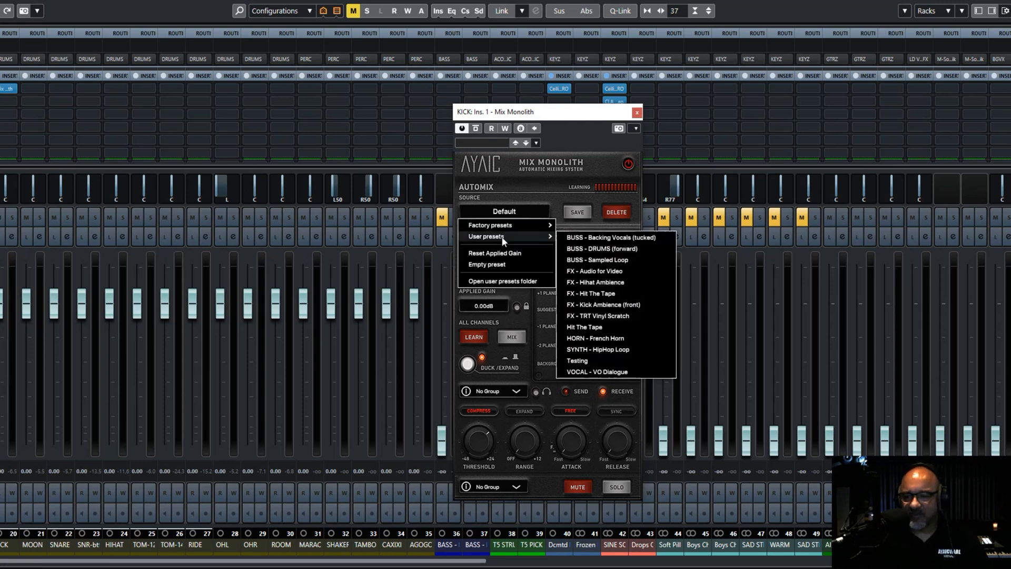
left_click(594, 293)
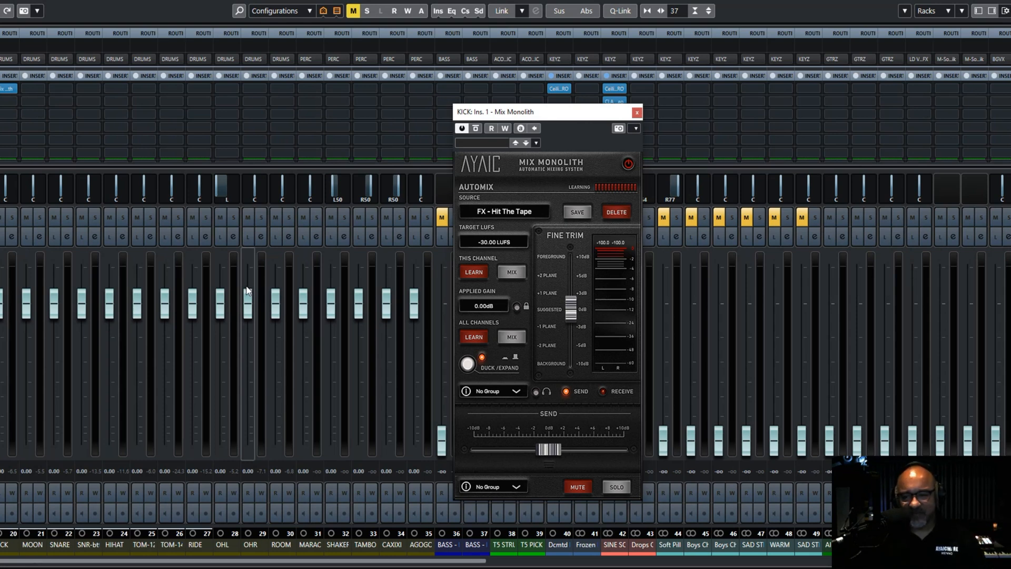
Turn off Duck/Expand in KICK's Mix Monolith and copy the plug-in to the first insert slot of channels 21 to 35
left_click(469, 364)
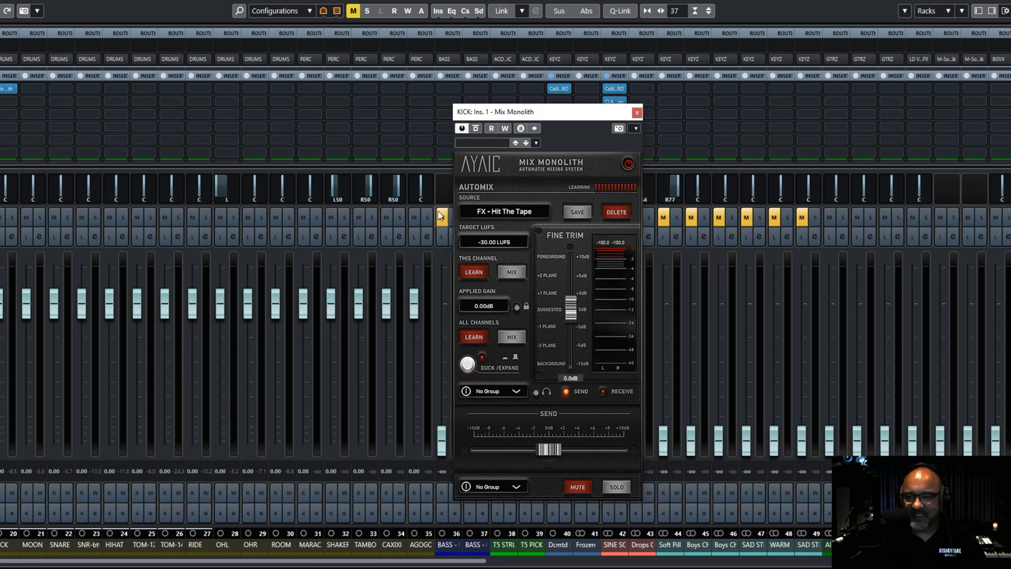
left_click(637, 112)
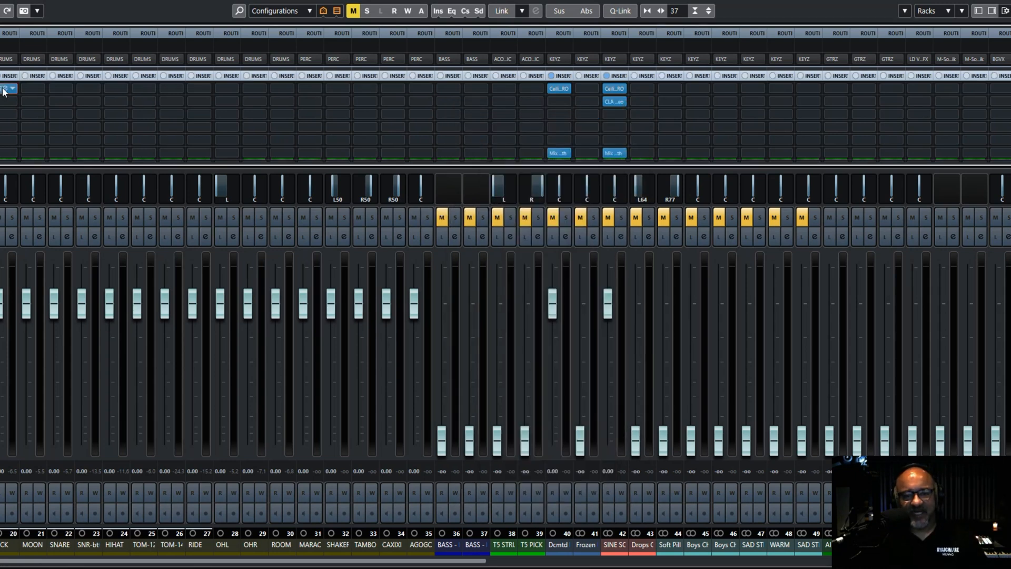
left_click_drag(4, 90, 421, 89)
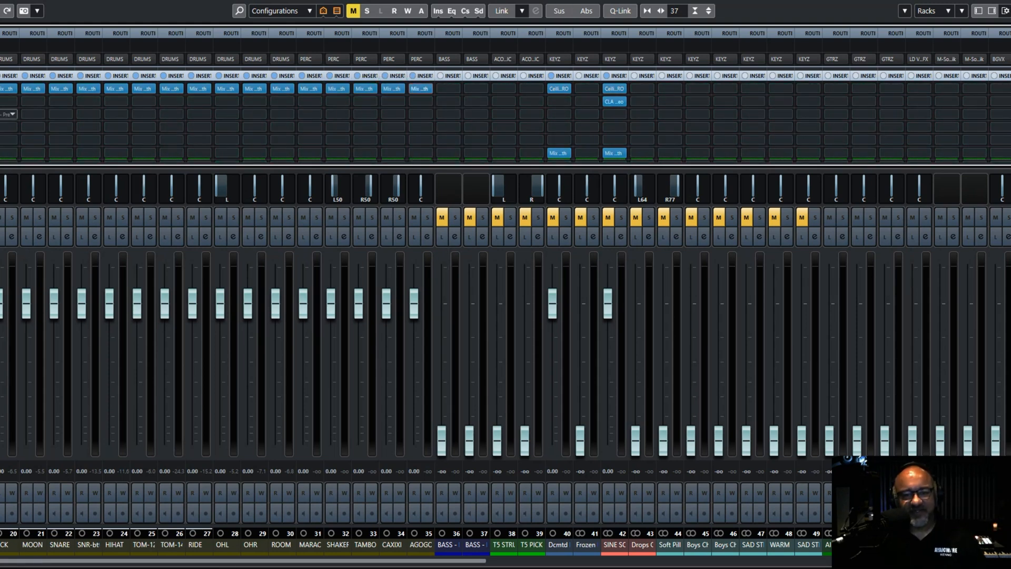
Insert the mono UAD Studer A800(m) plug-in in the KICK channel's second insert slot
left_click(7, 101)
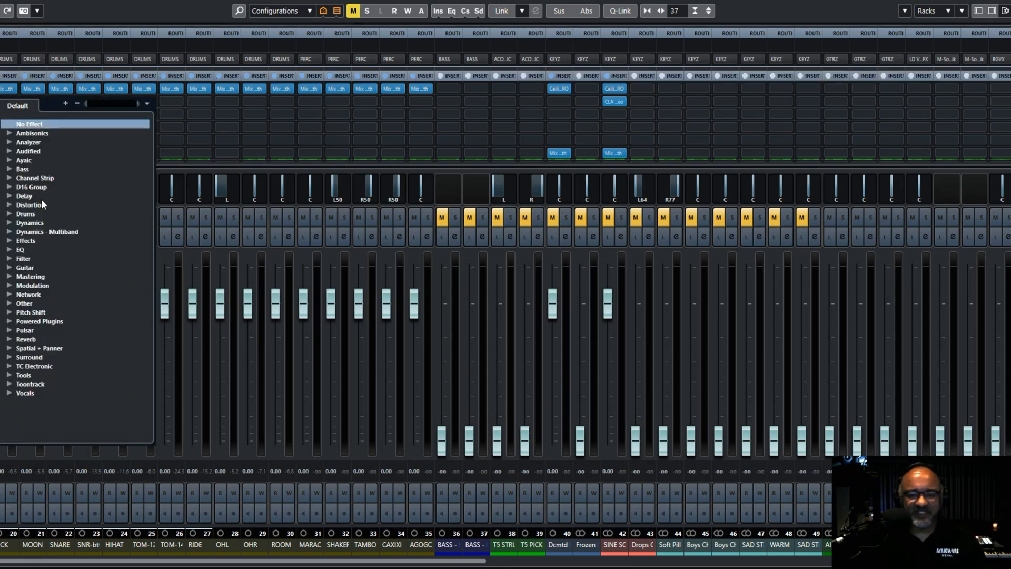
left_click(9, 321)
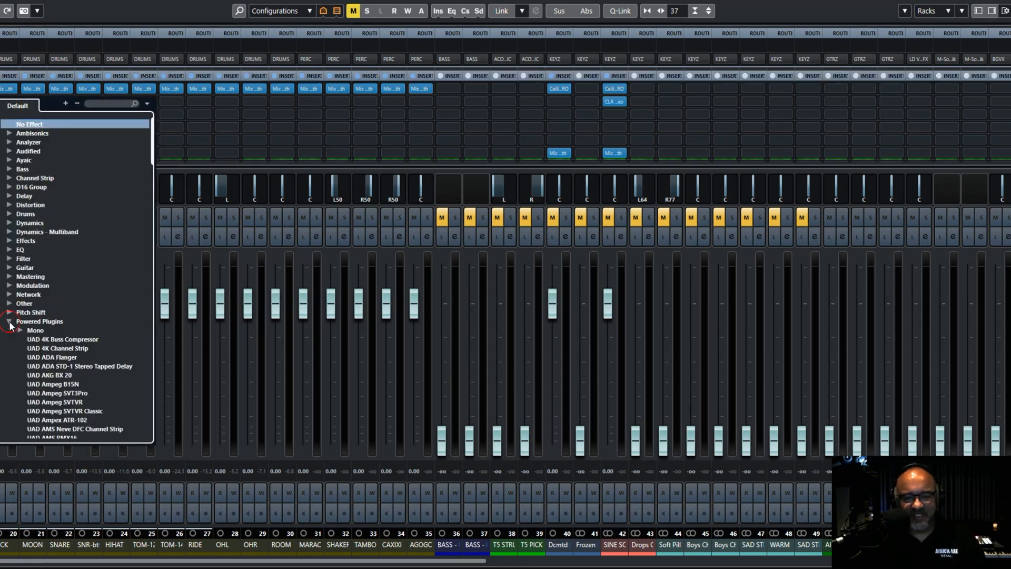
left_click(20, 330)
scroll(119, 304, "down", 5)
scroll(119, 304, "down", 20)
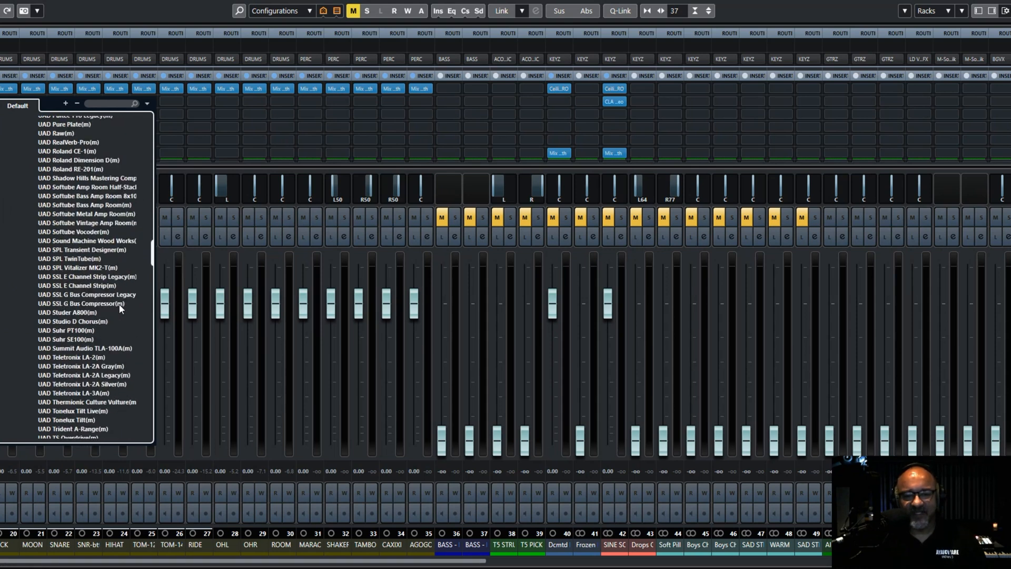
left_click(89, 313)
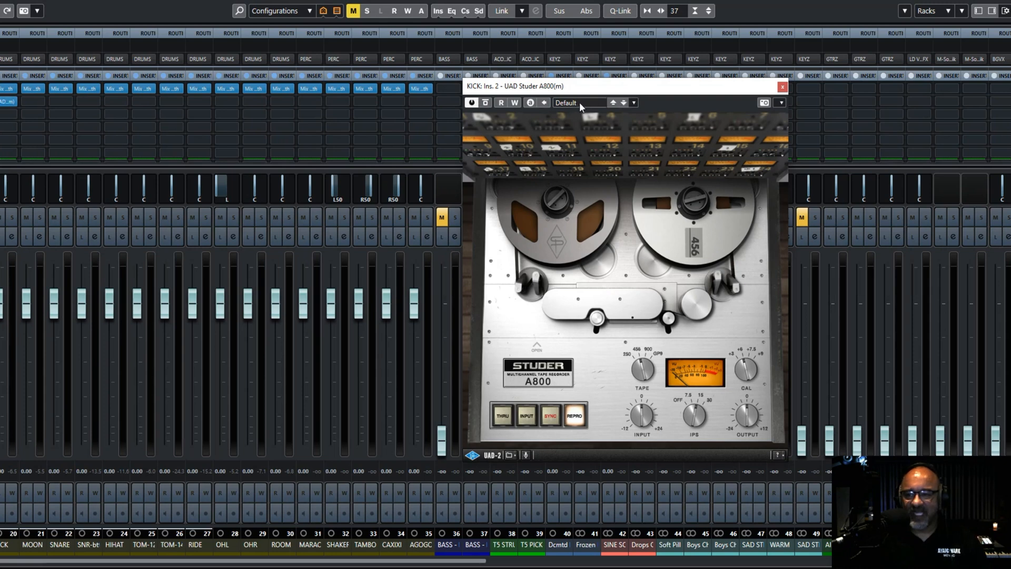
Load the Country-15IPS 250 +6 preset in KICK's Studer A800 and close the plug-in window
left_click_drag(587, 90, 533, 92)
left_click(525, 104)
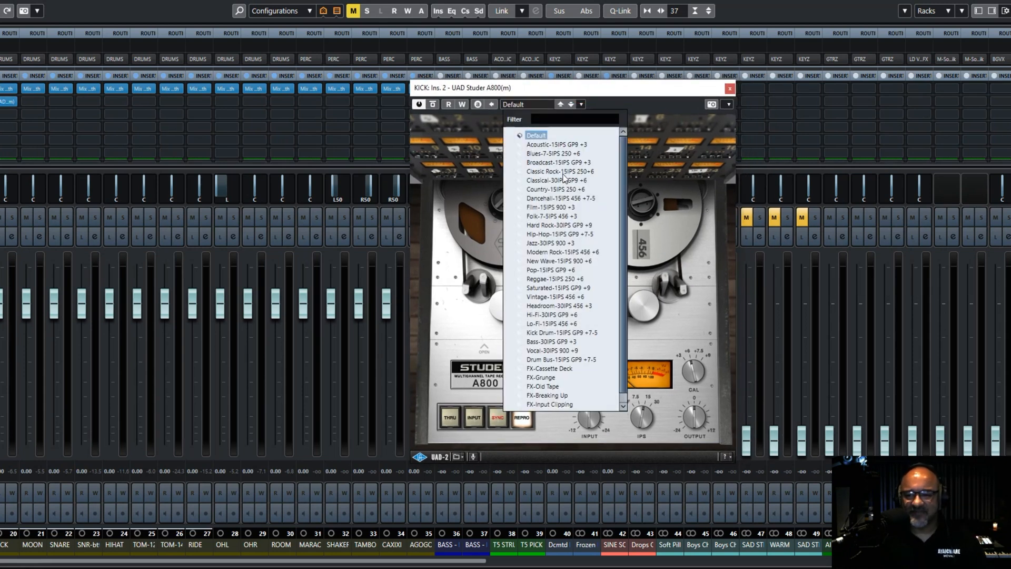
left_click(550, 190)
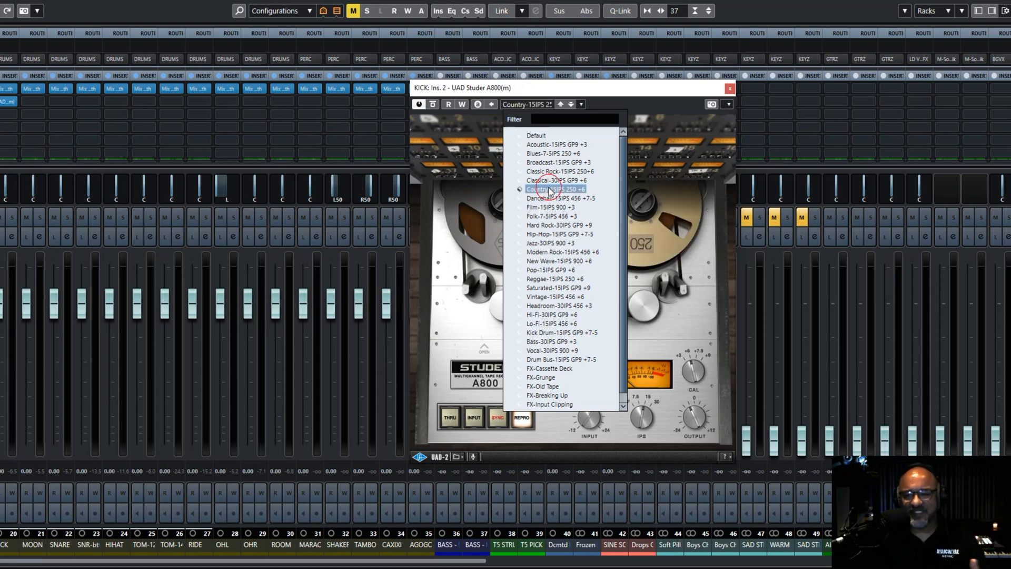
left_click(617, 98)
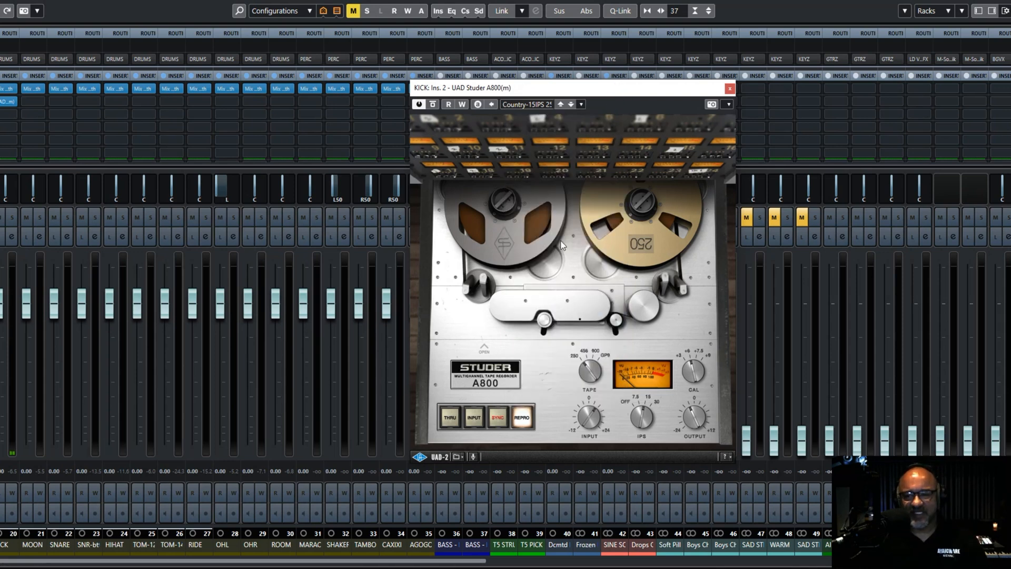
left_click(730, 89)
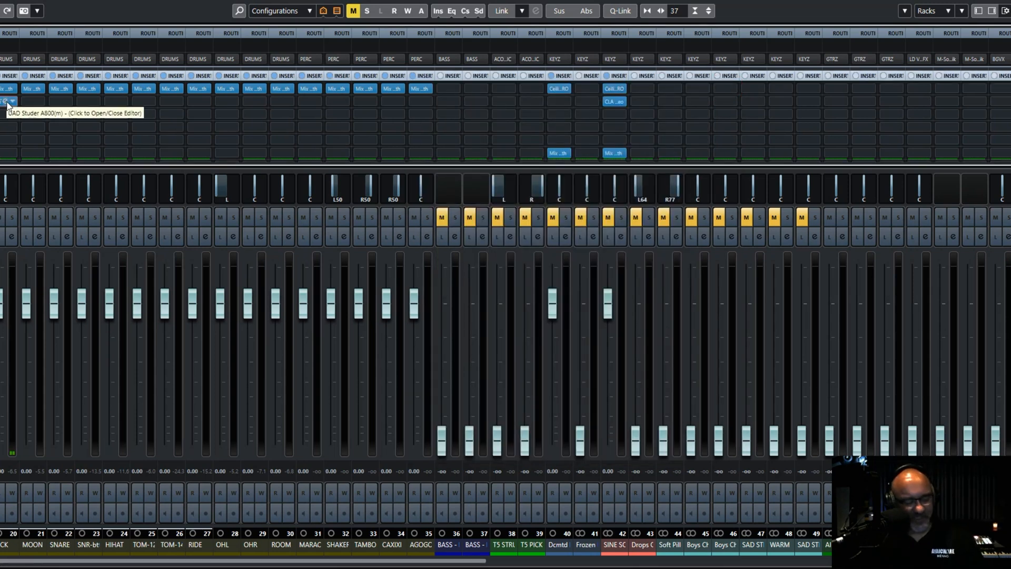
Copy KICK's UAD Studer A800(m) to the second insert slot of channels 21 to 35
left_click_drag(7, 101, 278, 100)
left_click_drag(279, 100, 305, 100)
left_click_drag(307, 101, 420, 103)
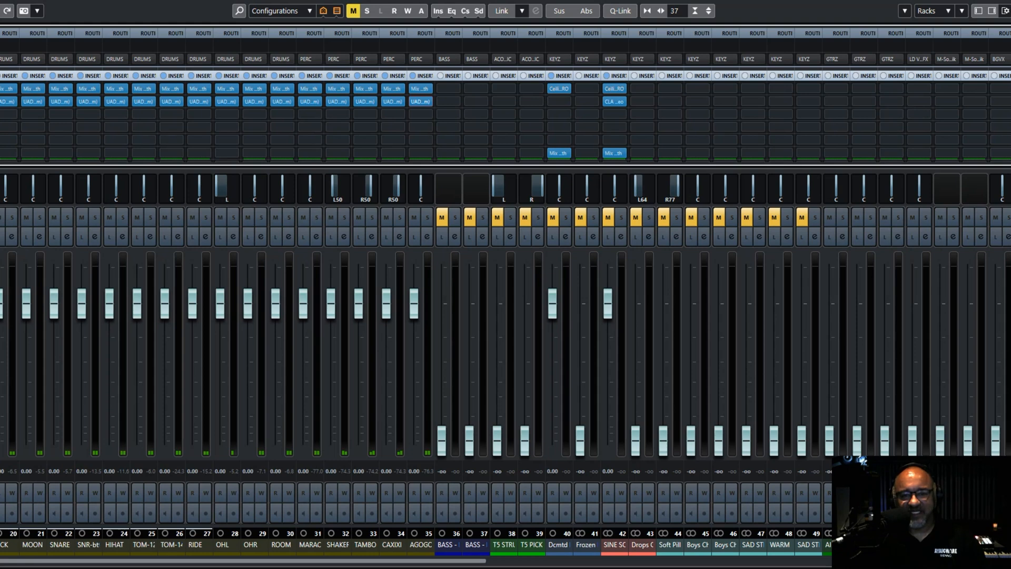
Look through the preset list of KICK's Studer A800 and close the plug-in window
left_click(7, 101)
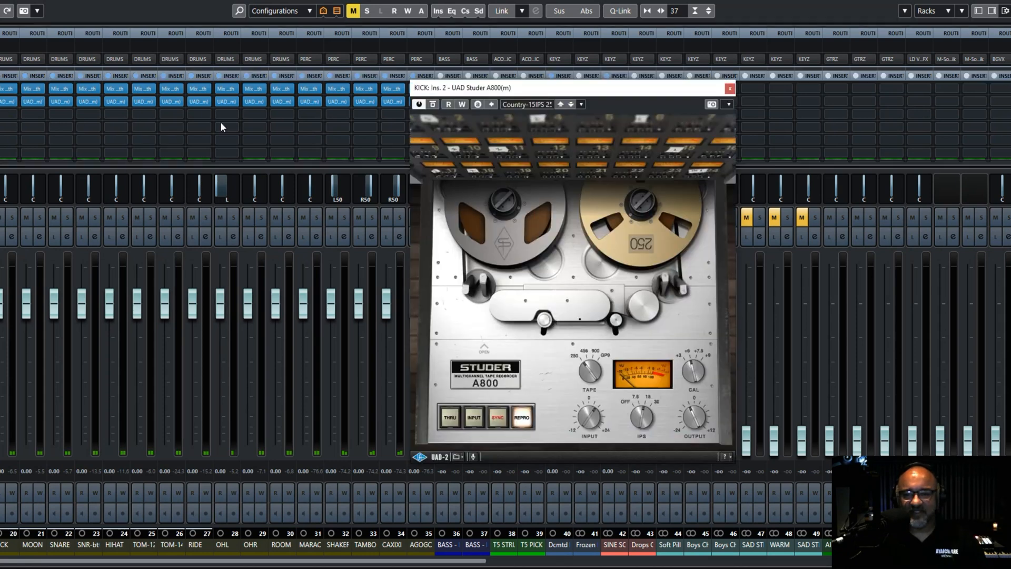
left_click(537, 105)
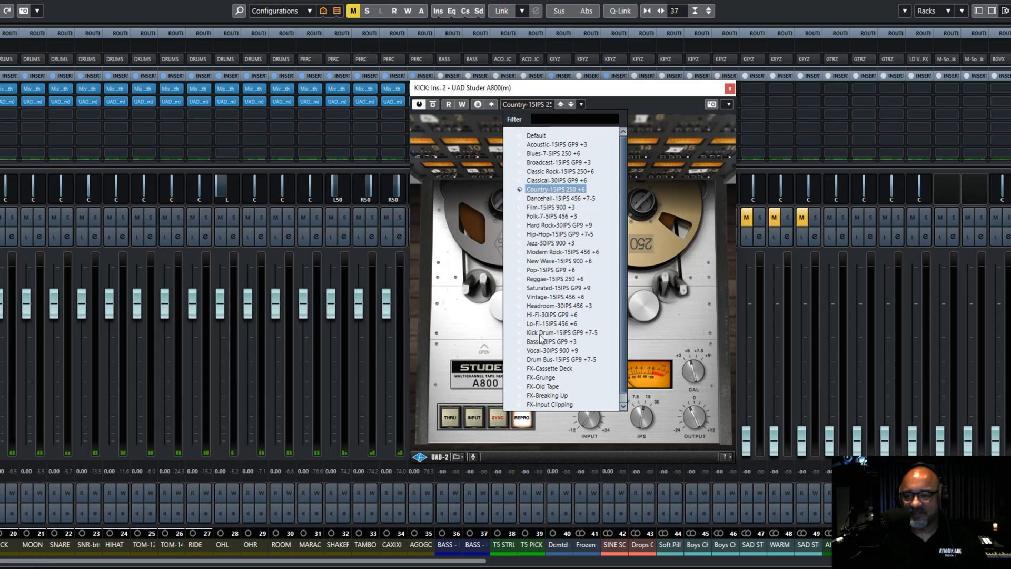
left_click(730, 88)
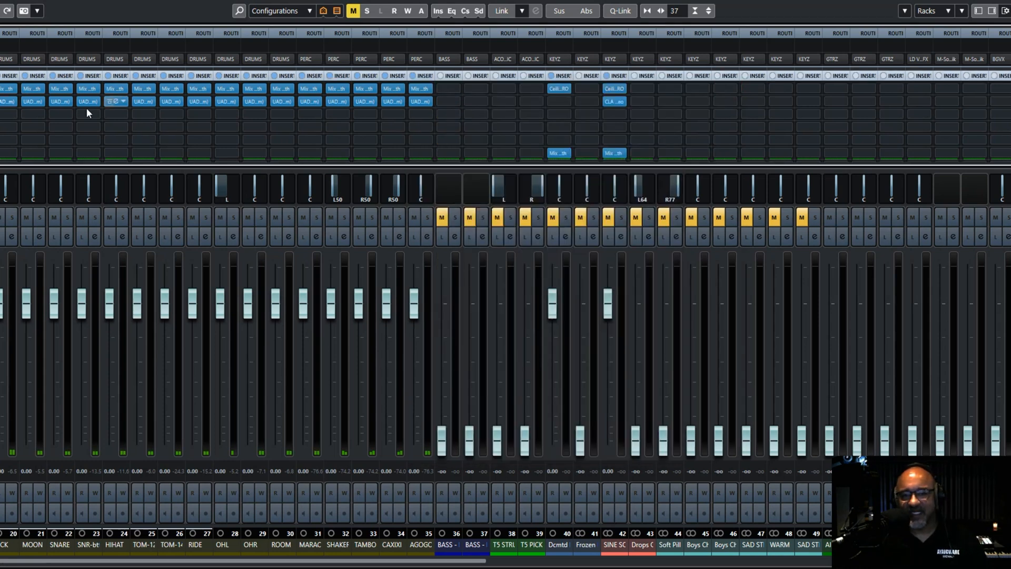
Load the Kick Drum-15IPS GP9 +7-5 preset in MOON MIC's Studer A800 and close the plug-in window
left_click(29, 104)
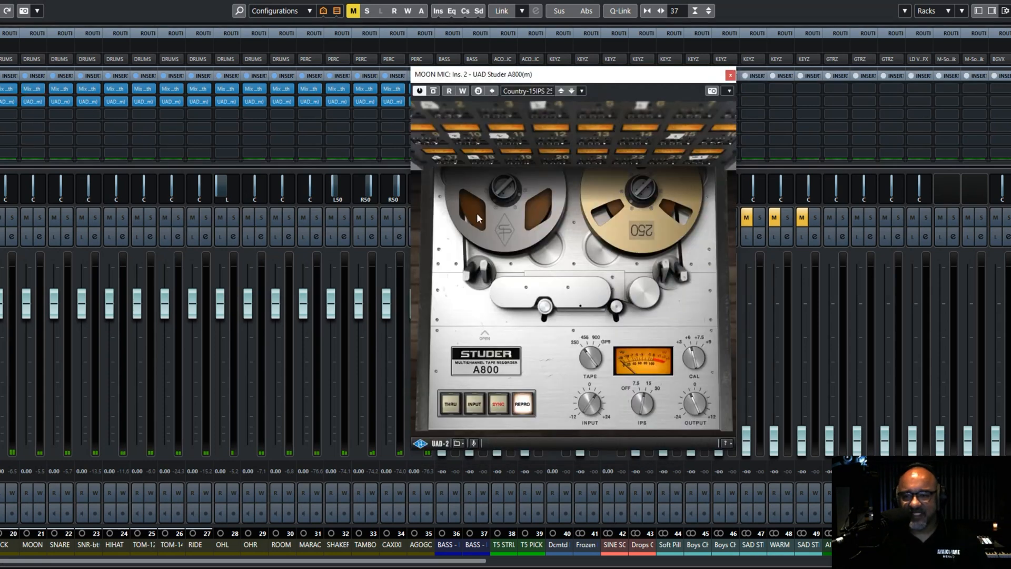
left_click(522, 91)
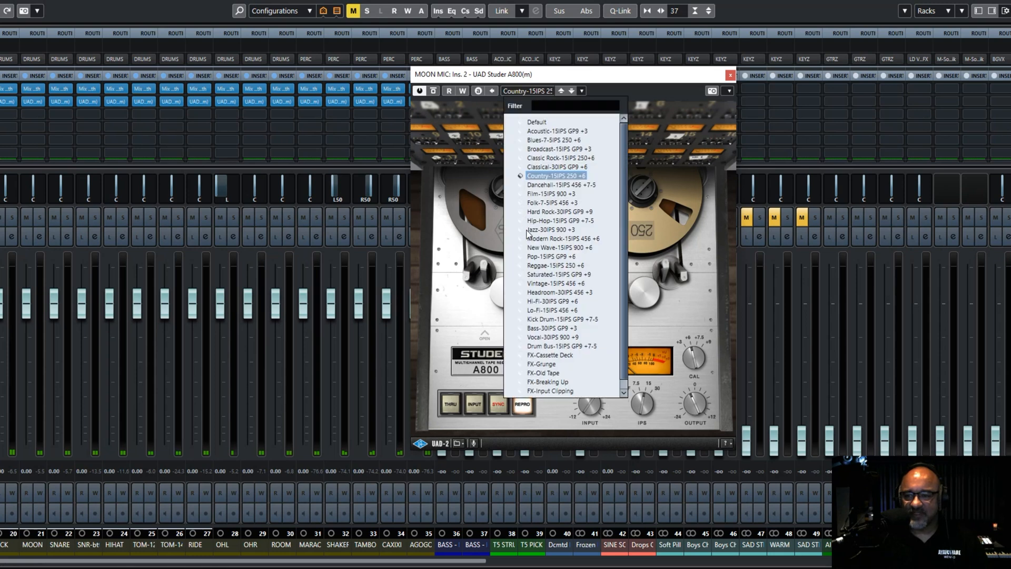
left_click(546, 319)
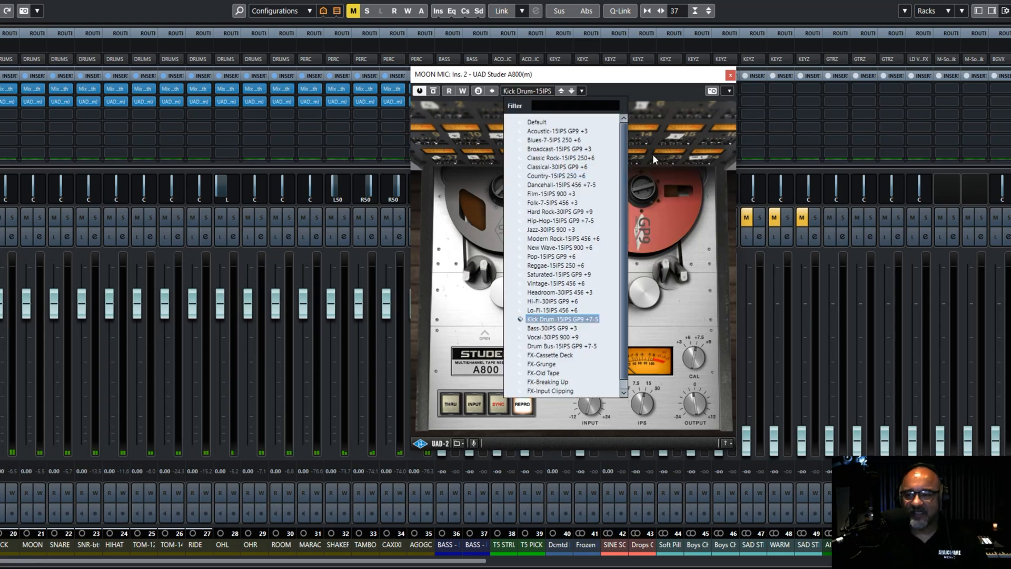
left_click(730, 75)
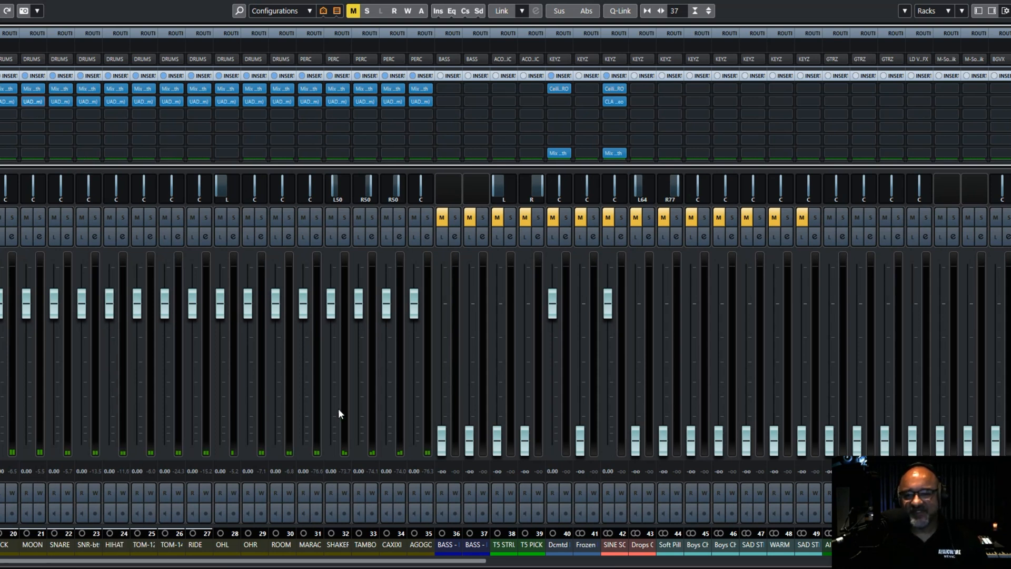
Open the Mix Monolith in SNR-bttm's first insert slot and start learning for all channels
mouse_move(20, 88)
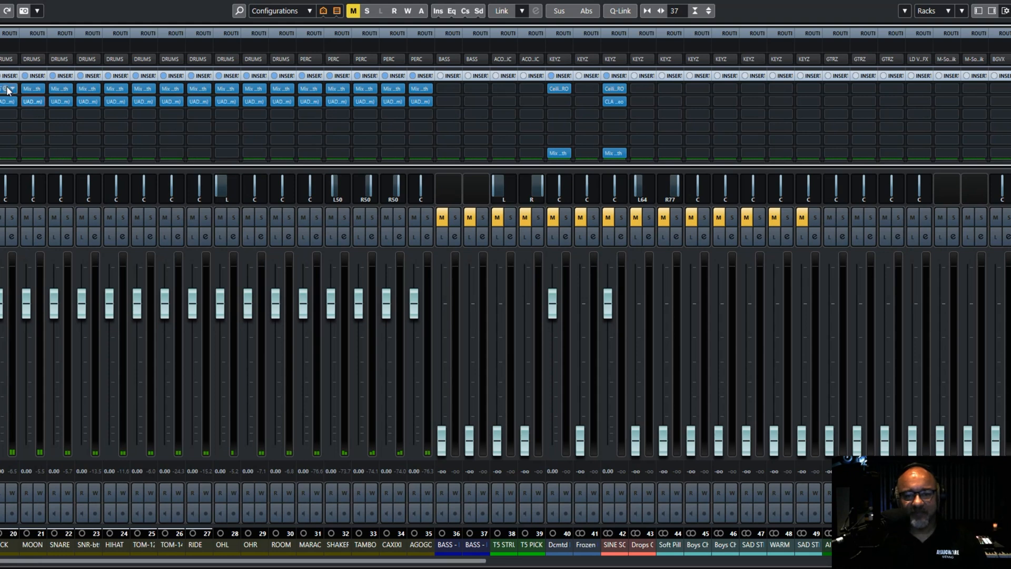
left_click(87, 87)
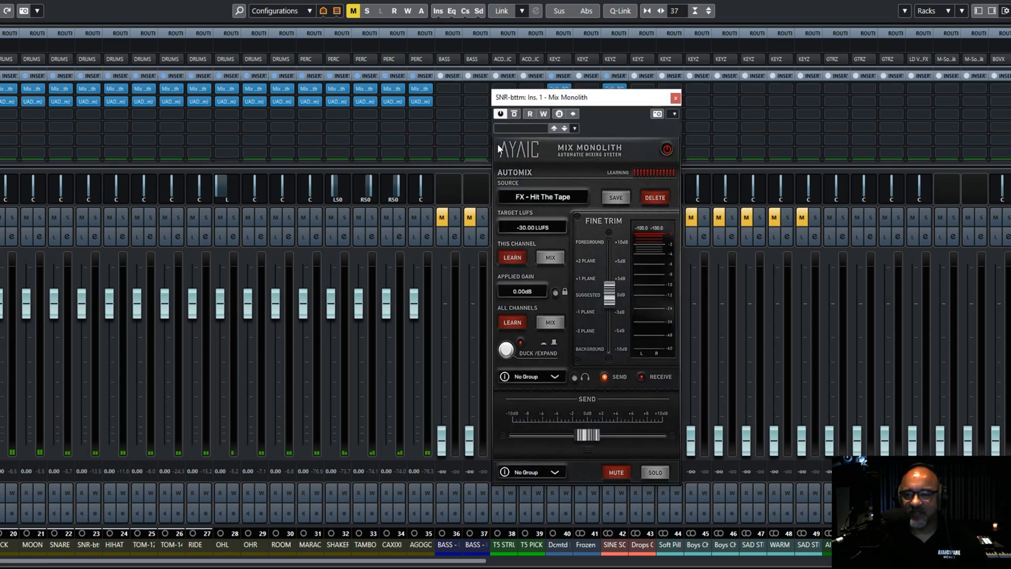
left_click_drag(561, 97, 385, 78)
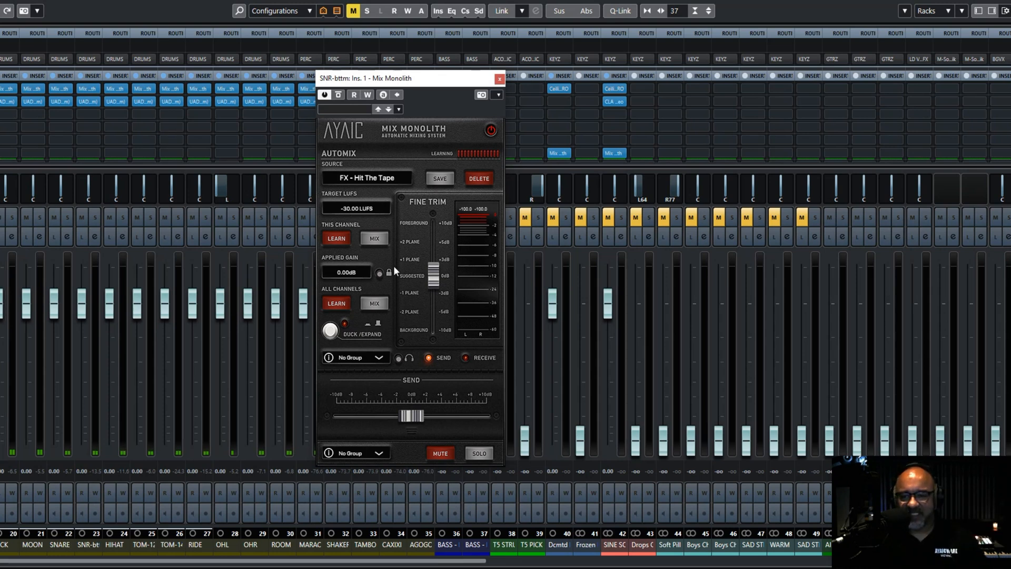
left_click(338, 305)
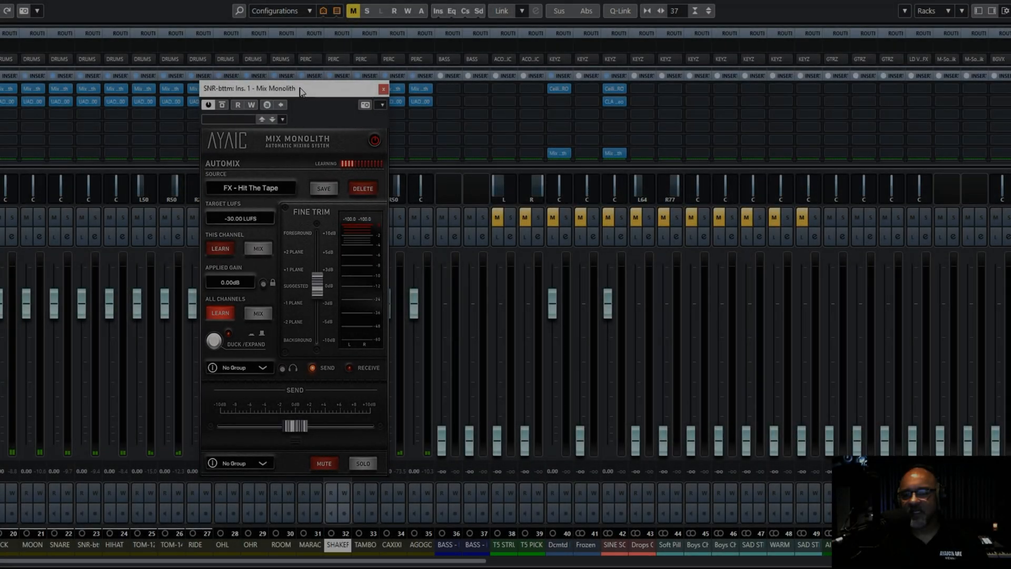
Stop the all-channels learning in SNR-bttm's Mix Monolith and apply the automatic mix to all channels
left_click_drag(301, 92, 338, 89)
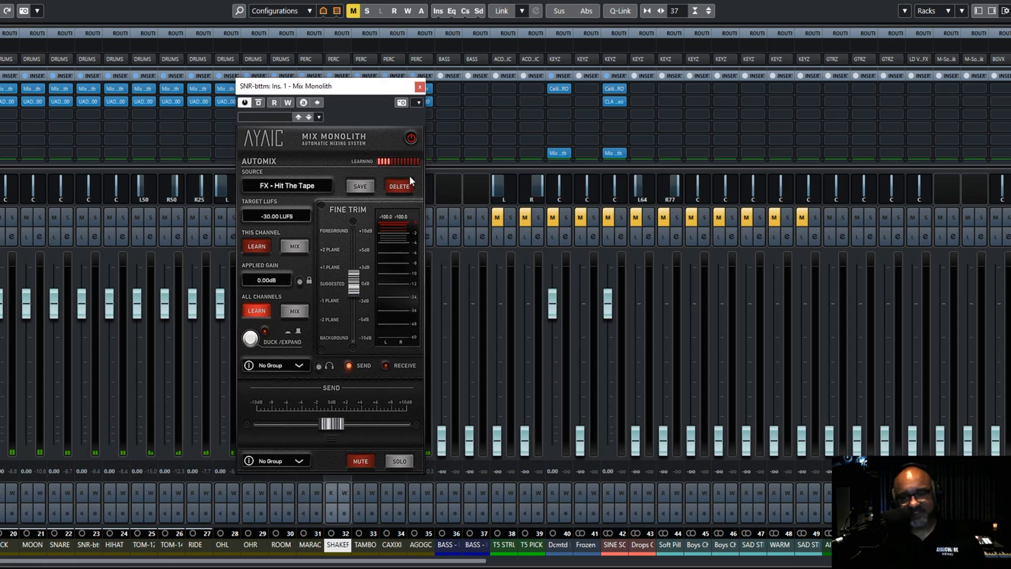
left_click(256, 311)
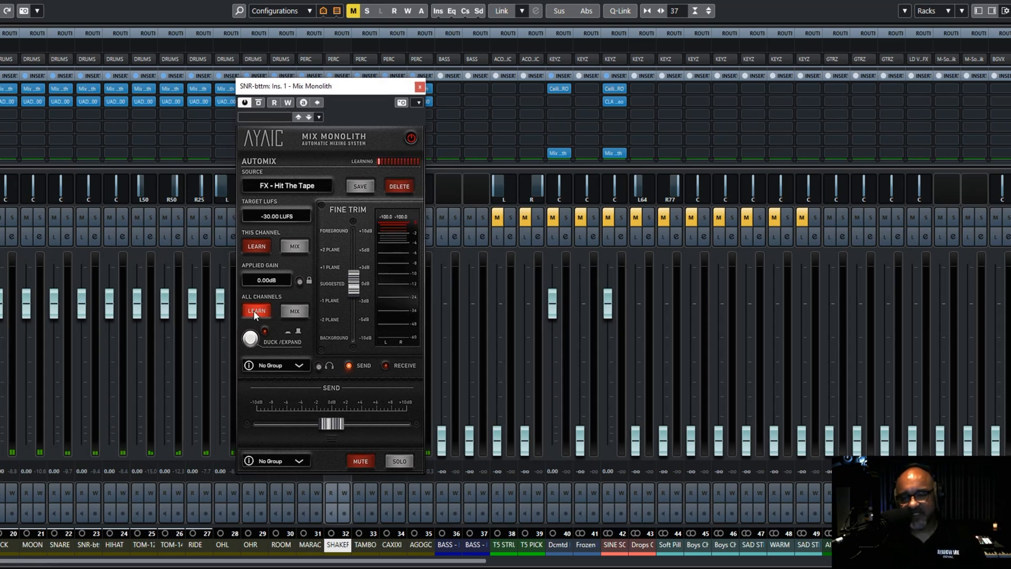
left_click(290, 312)
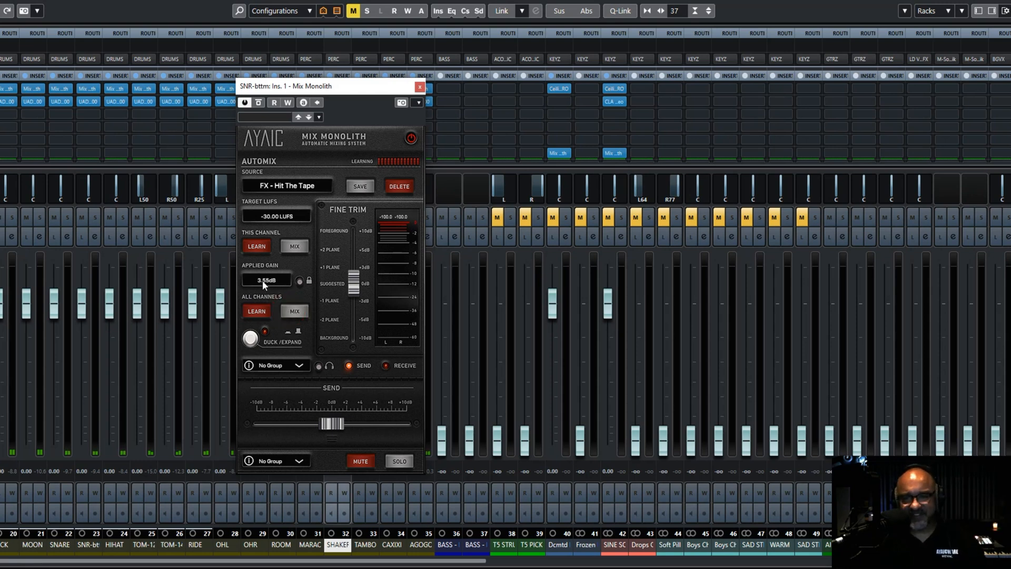
Lock the applied gain in the first-slot Mix Monolith of KICK, MOON MIC and SNR-bttm, and open SNARE's instance
left_click(33, 89)
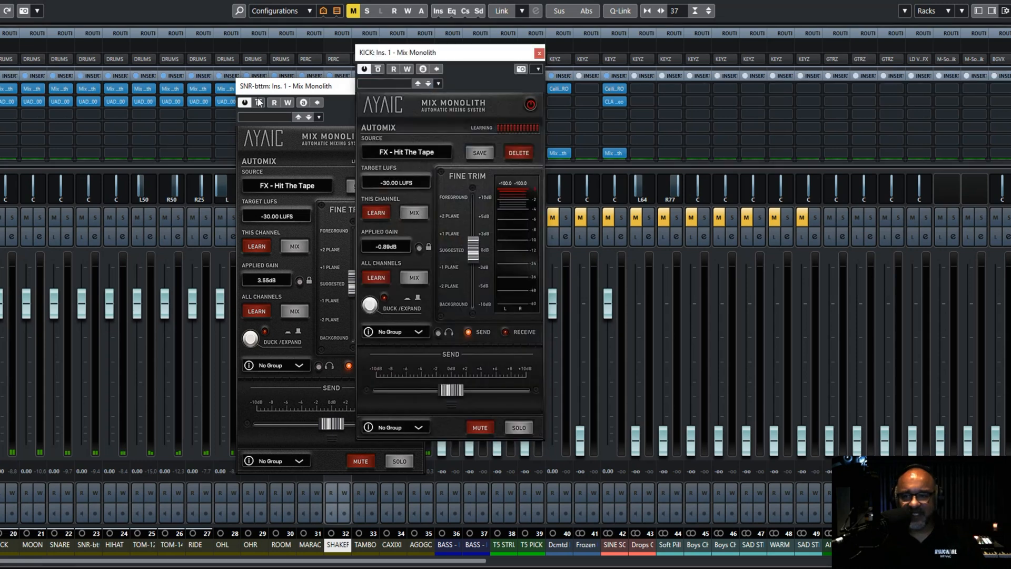
left_click(30, 89)
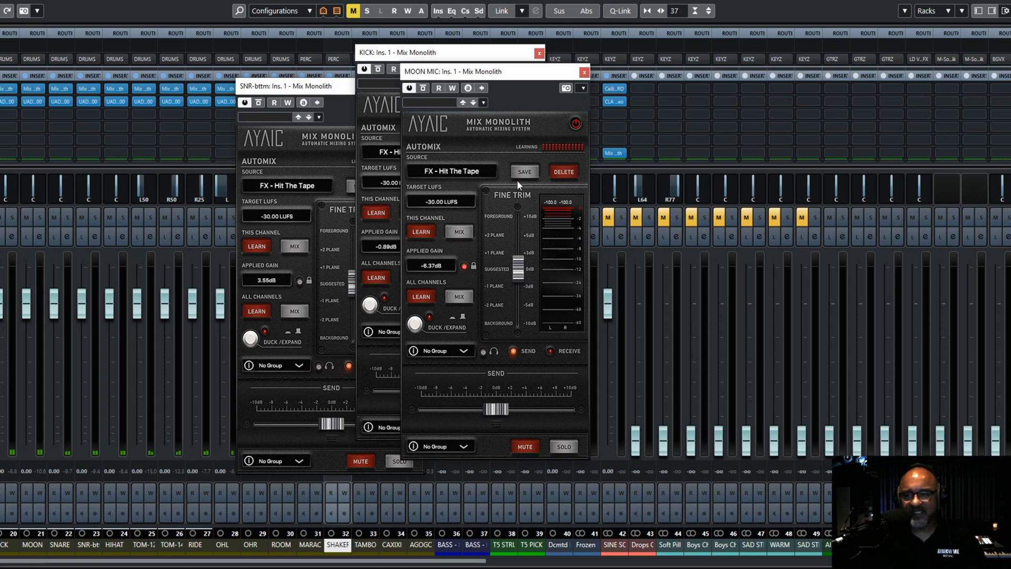
left_click(584, 72)
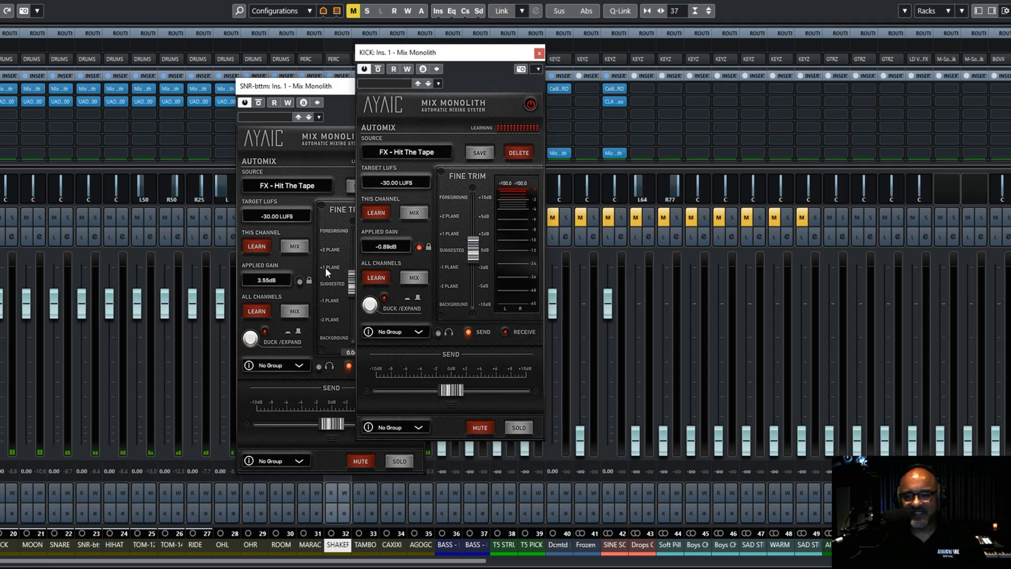
left_click(296, 282)
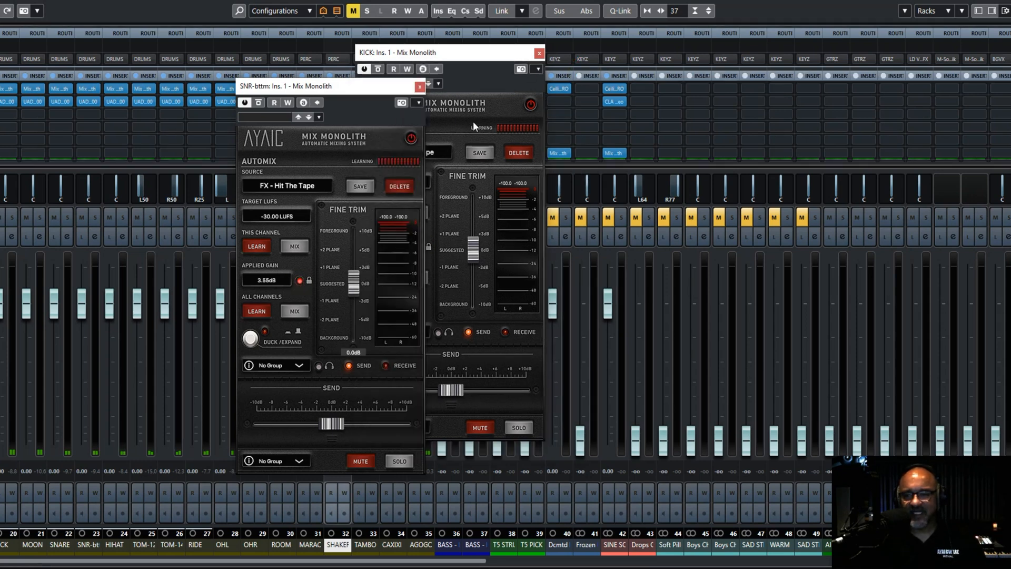
left_click(539, 52)
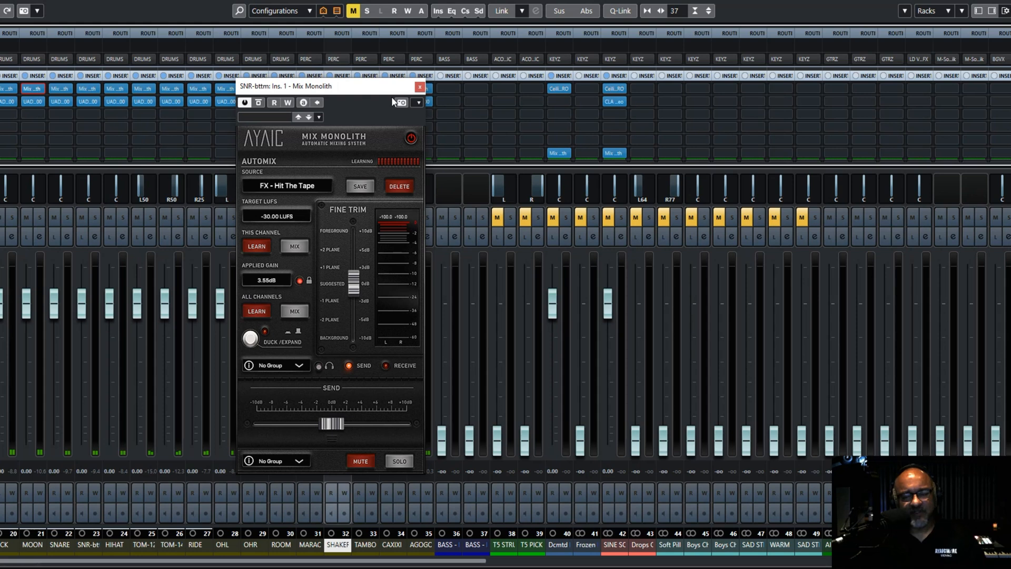
left_click(59, 89)
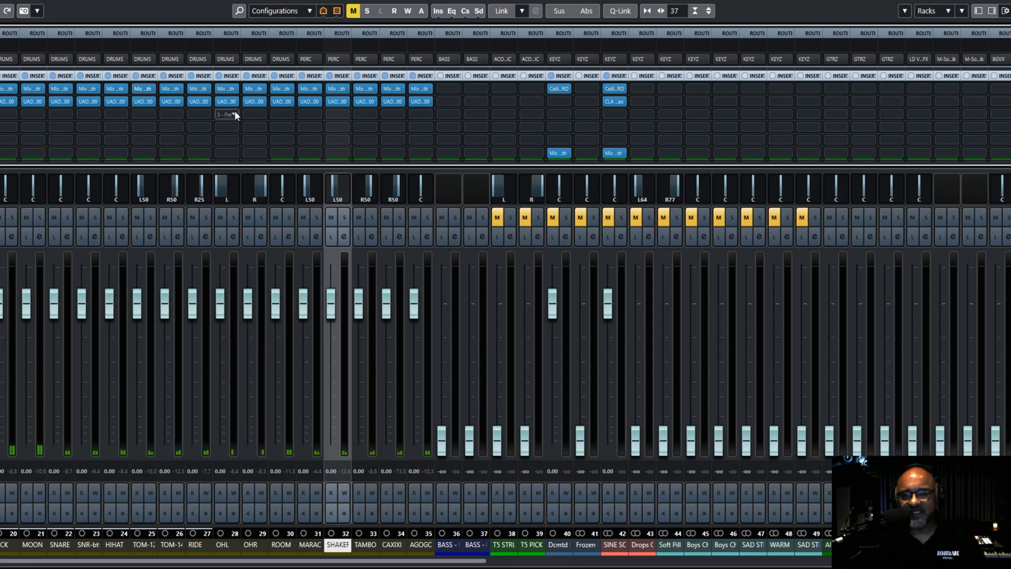
Try the Headroom-30IPS 456 +3 and Vintage-15IPS 456 +6 presets in OHL's Studer A800, return to Country-15IPS 250 +6 and close it
left_click(226, 100)
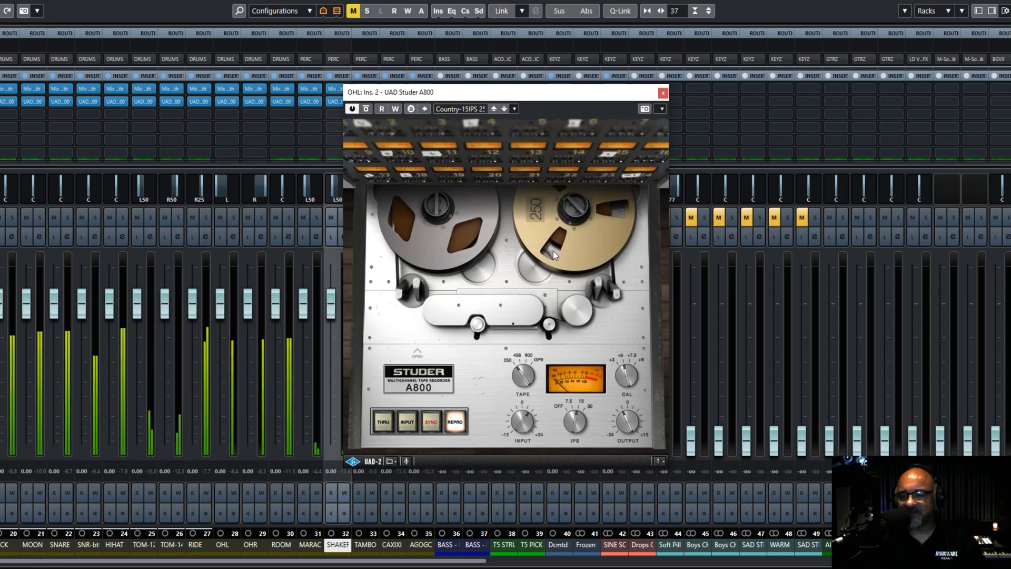
left_click(461, 110)
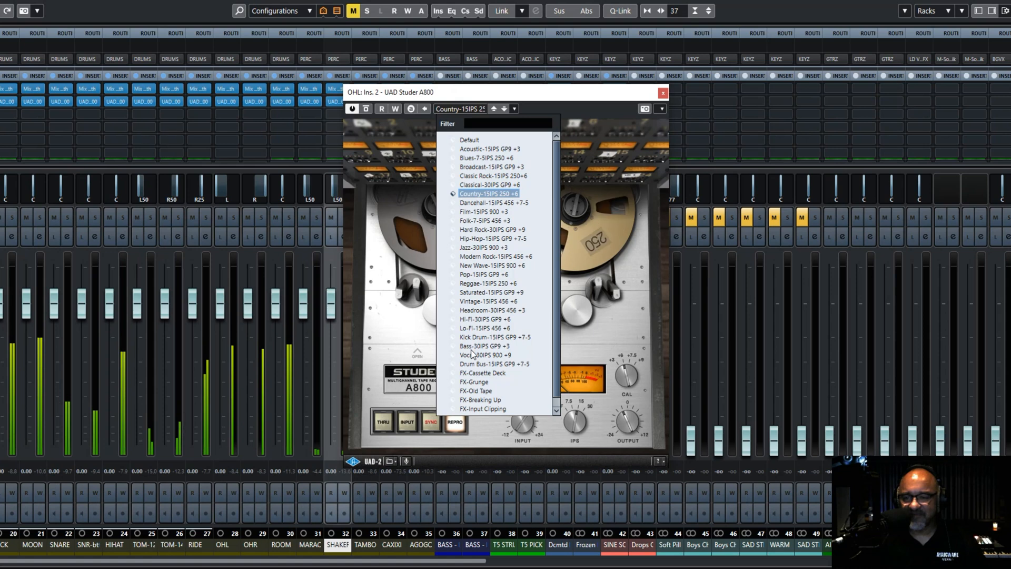
left_click(487, 310)
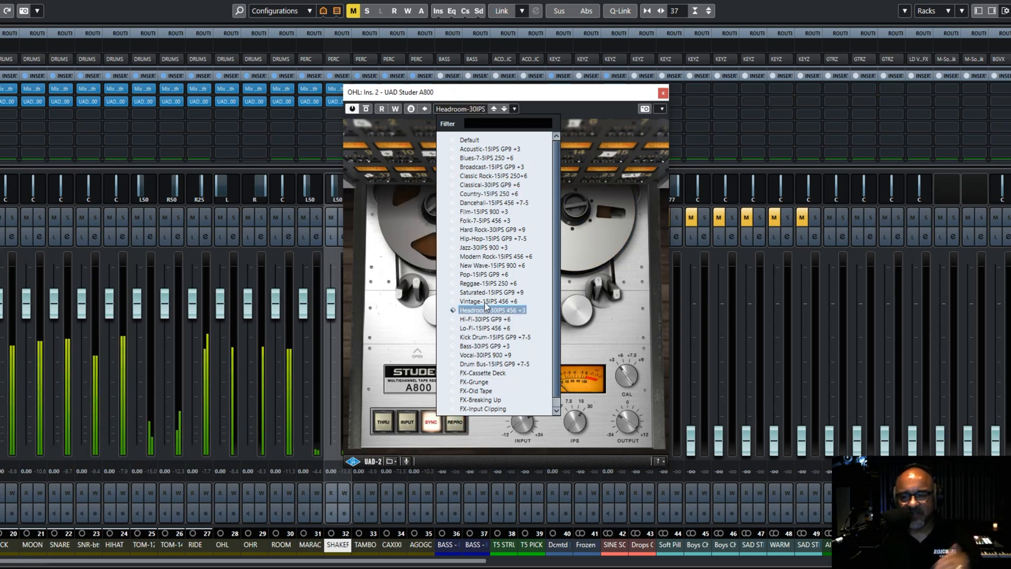
left_click(486, 301)
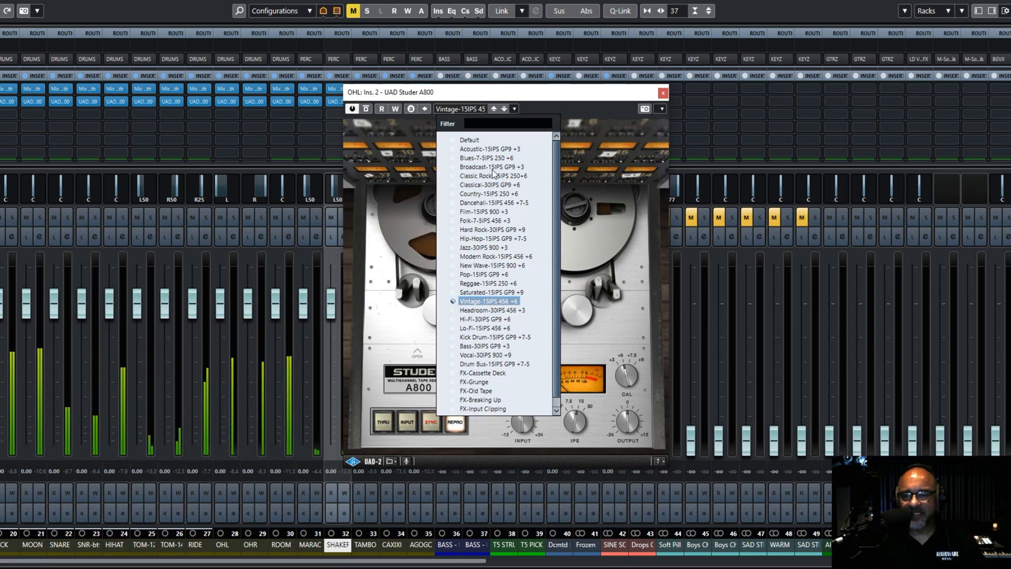
left_click(487, 194)
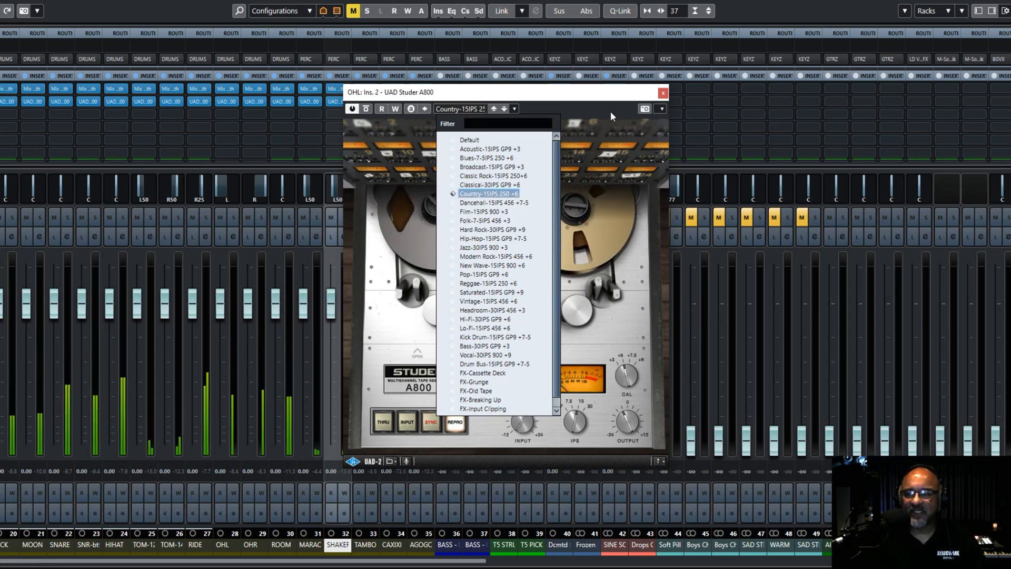
left_click(663, 93)
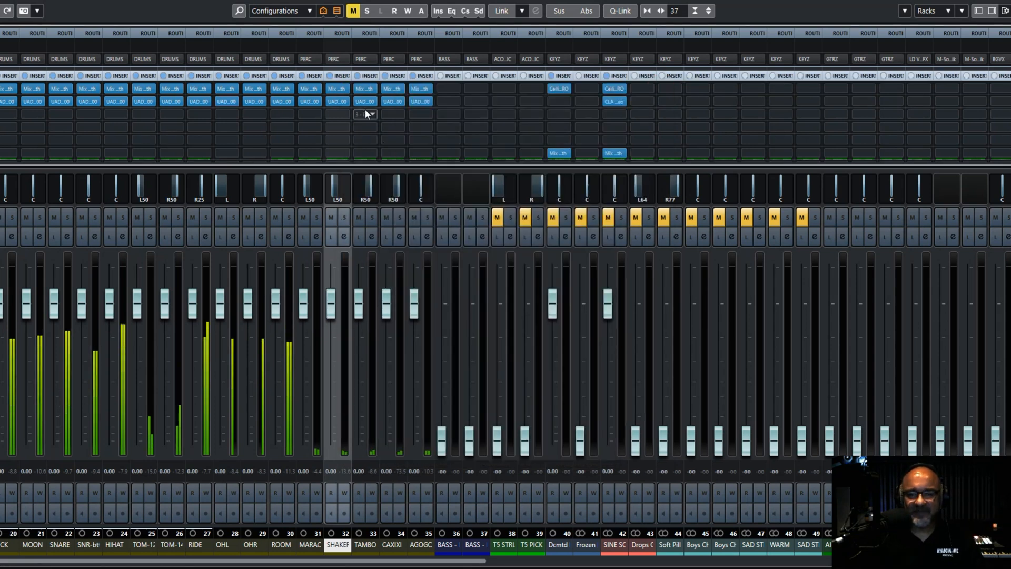
Insert an Ayaic Mix Monolith in the KICK channel's sixth insert slot
left_click(17, 152)
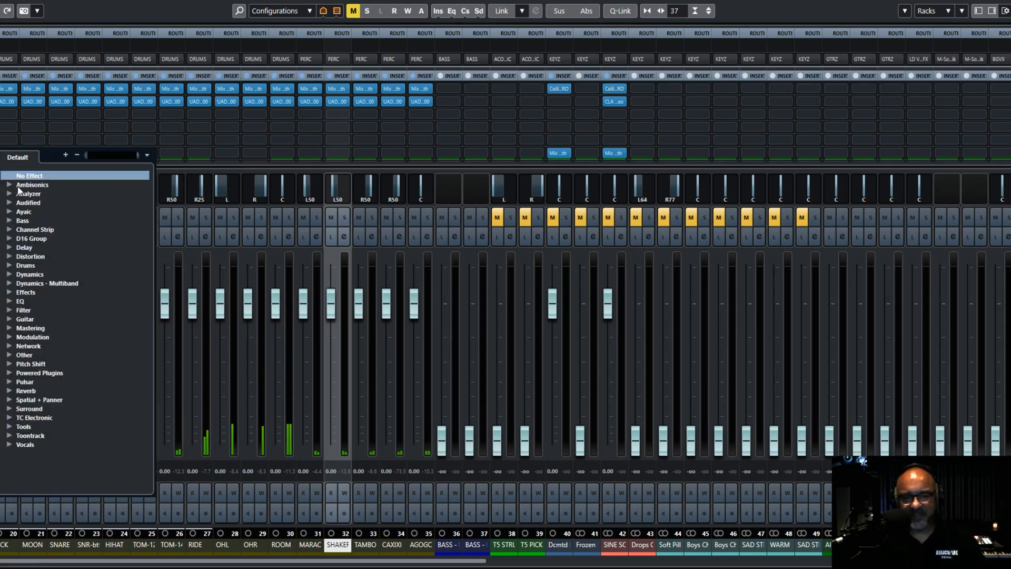
left_click(9, 212)
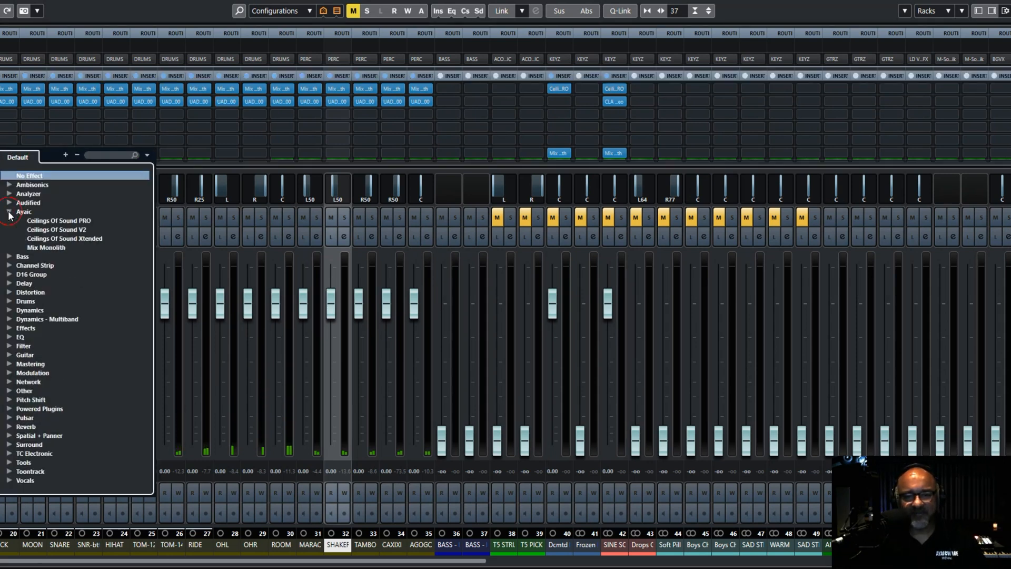
left_click(43, 247)
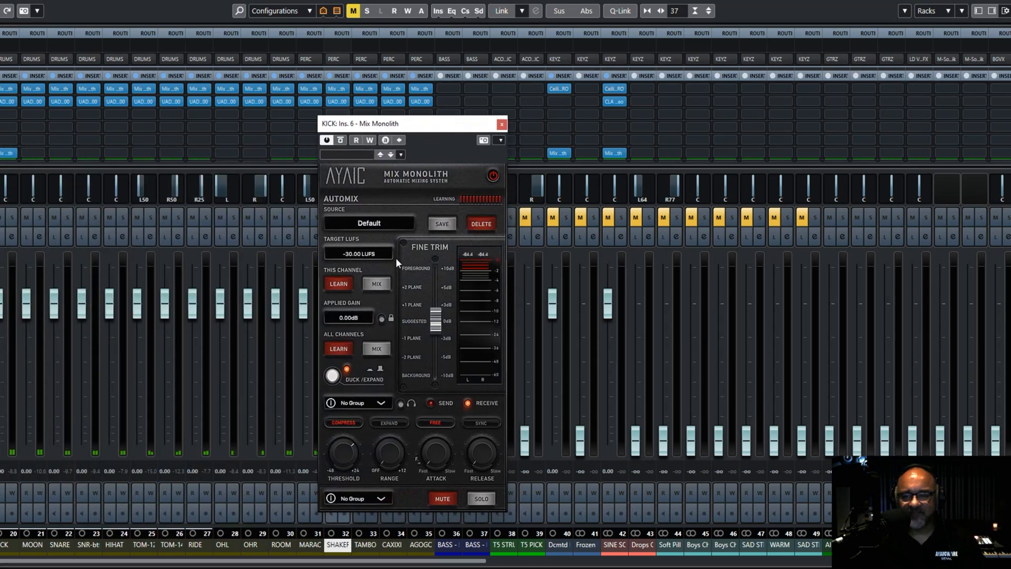
Load the Kick factory drum preset in KICK's sixth-slot Mix Monolith
left_click(375, 223)
mouse_move(362, 238)
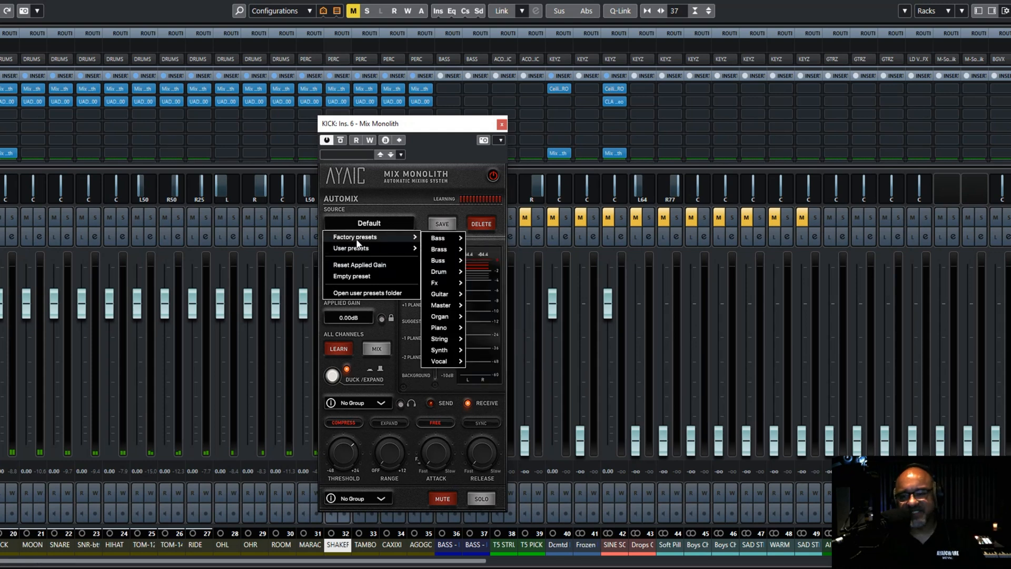
mouse_move(448, 272)
left_click(492, 301)
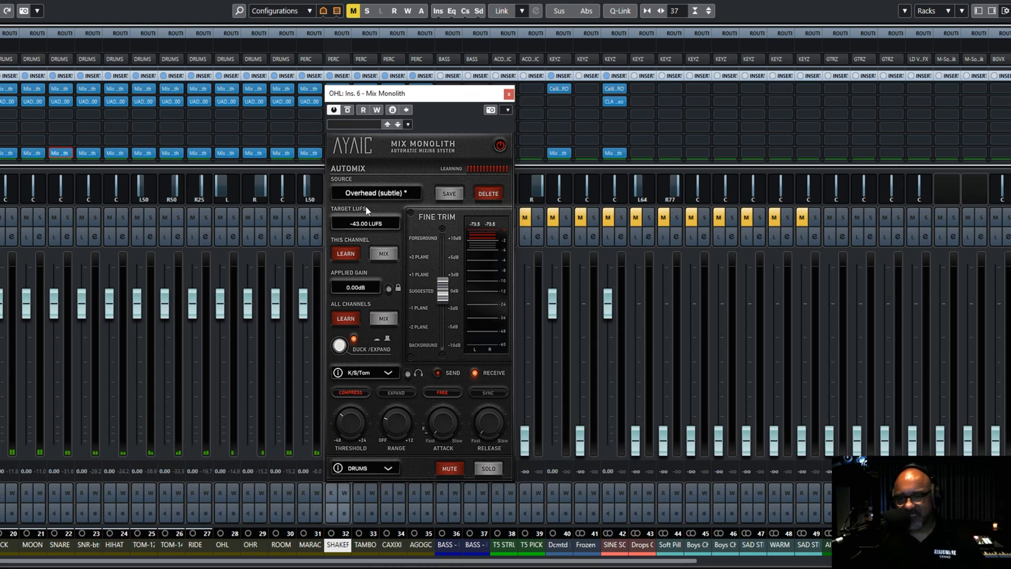
Open the sixth-slot Mix Monolith of KICK and SNARE and examine SNARE's duck/expand group assignment
left_click(8, 153)
left_click(60, 153)
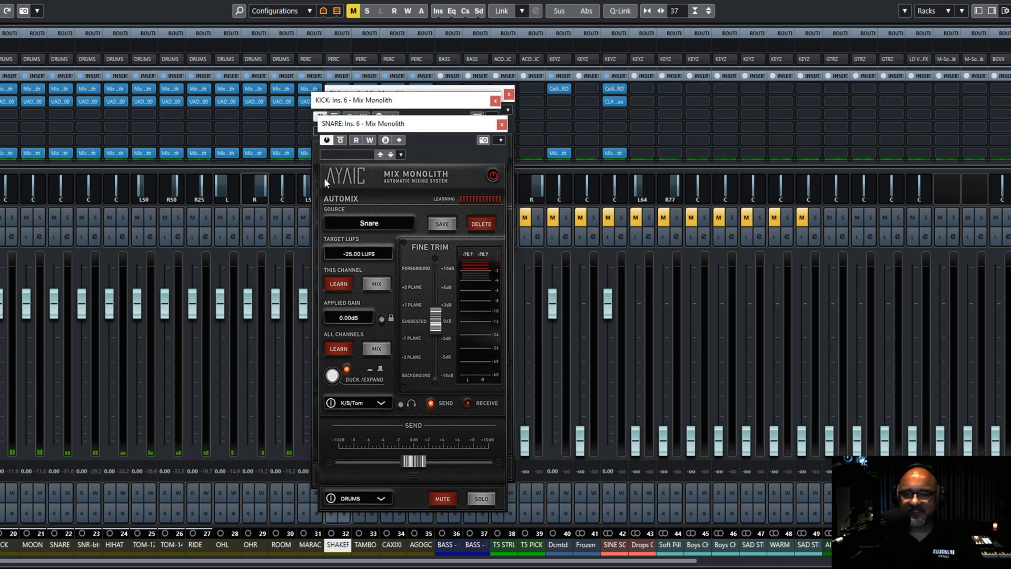
left_click_drag(413, 123, 459, 115)
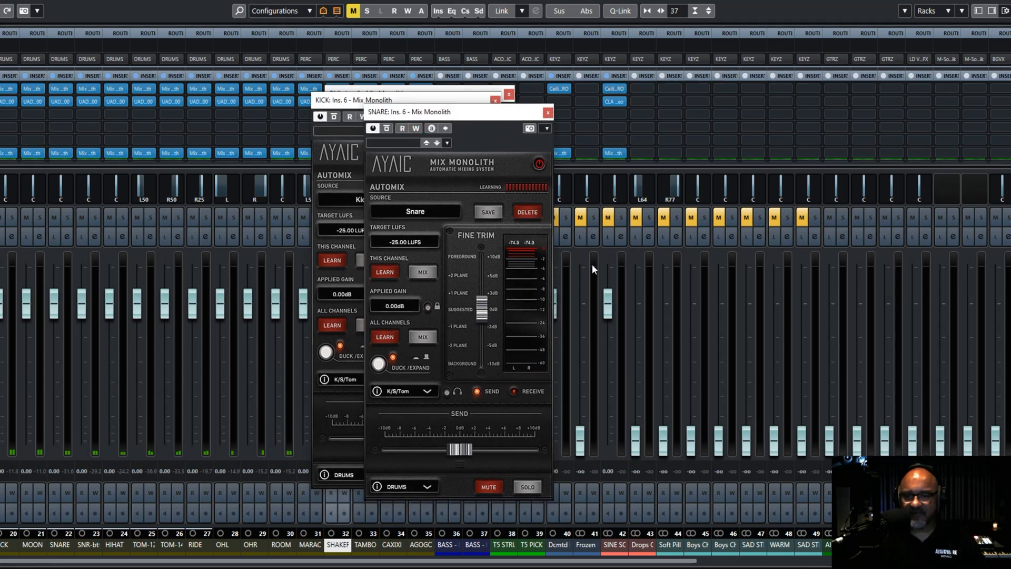
left_click(400, 391)
left_click(388, 392)
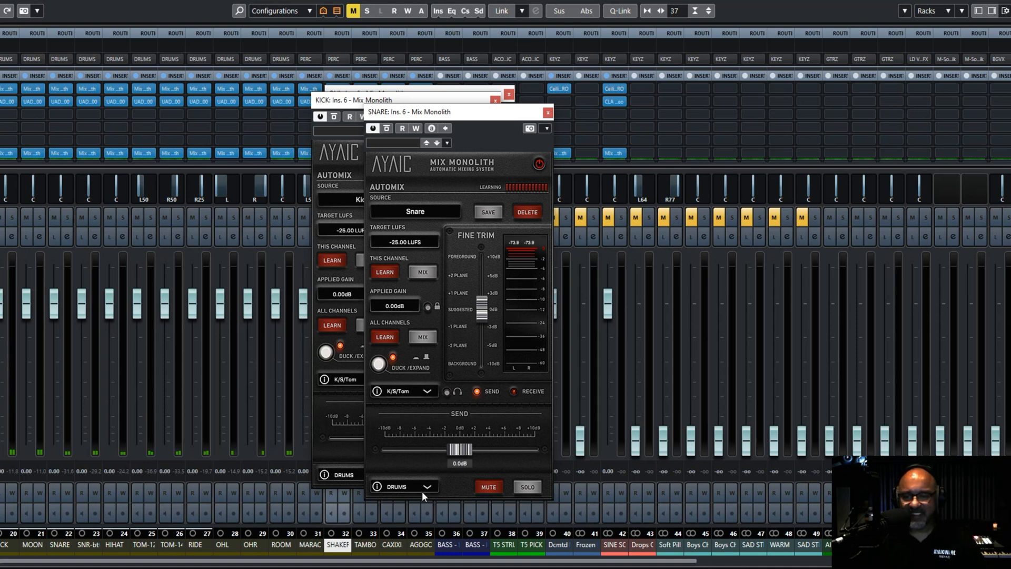
Close the sixth-slot Mix Monolith windows of SNARE and KICK and reposition OHL's Mix Monolith window
left_click(547, 112)
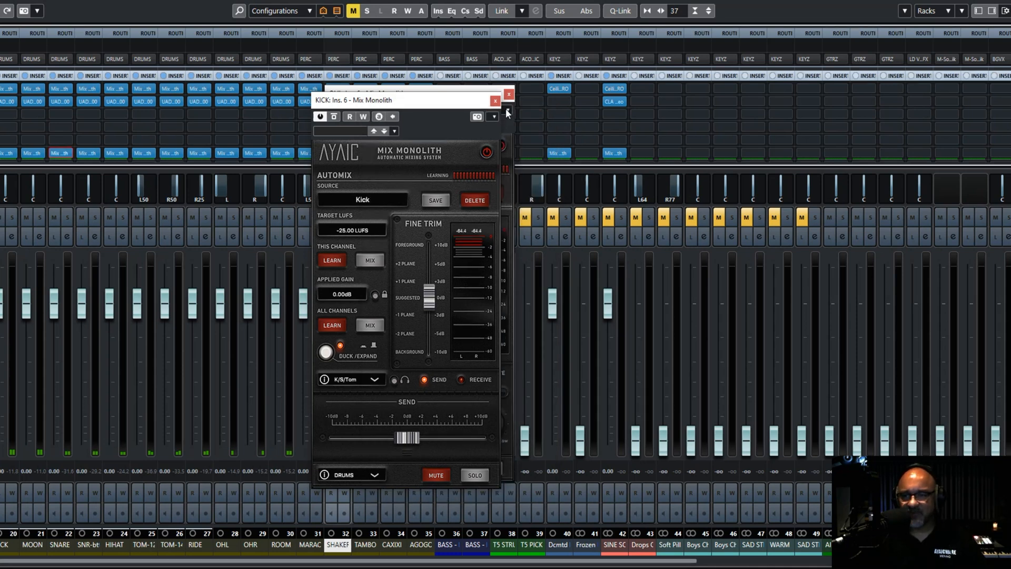
left_click(496, 100)
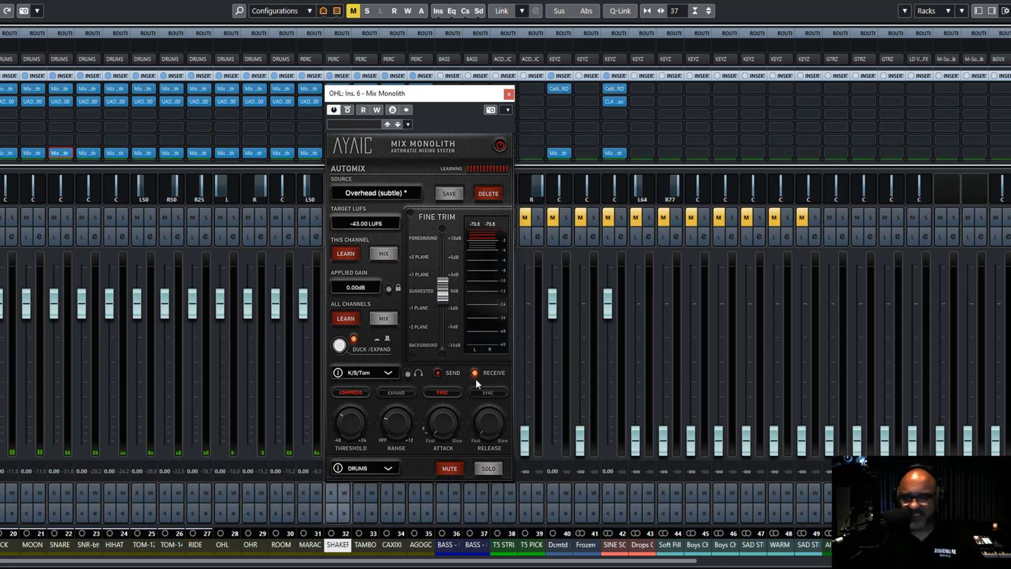
left_click_drag(384, 93, 333, 96)
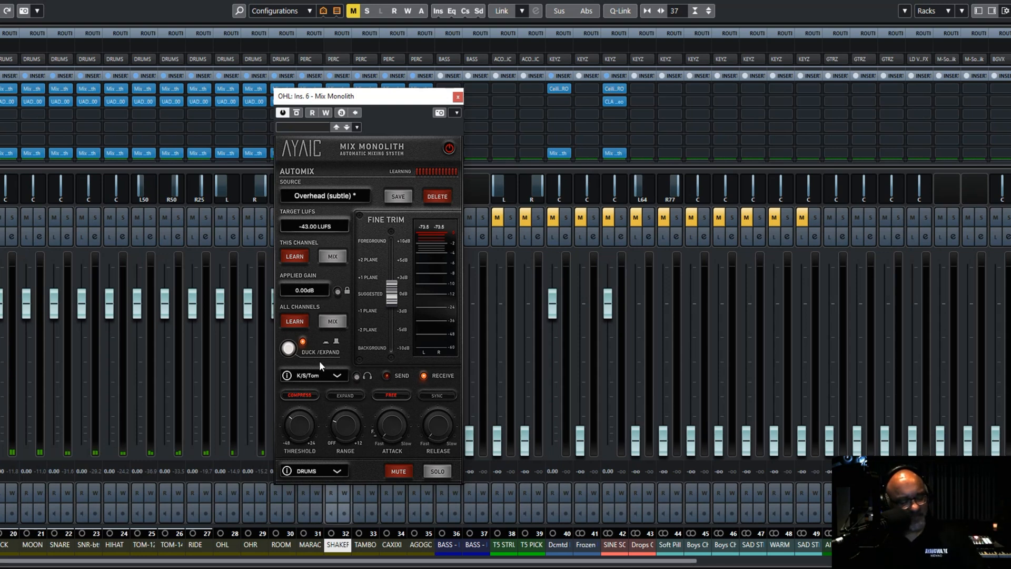
Run Learn for all channels from OHL's sixth-slot Mix Monolith during playback and apply Mix to all channels
left_click(297, 321)
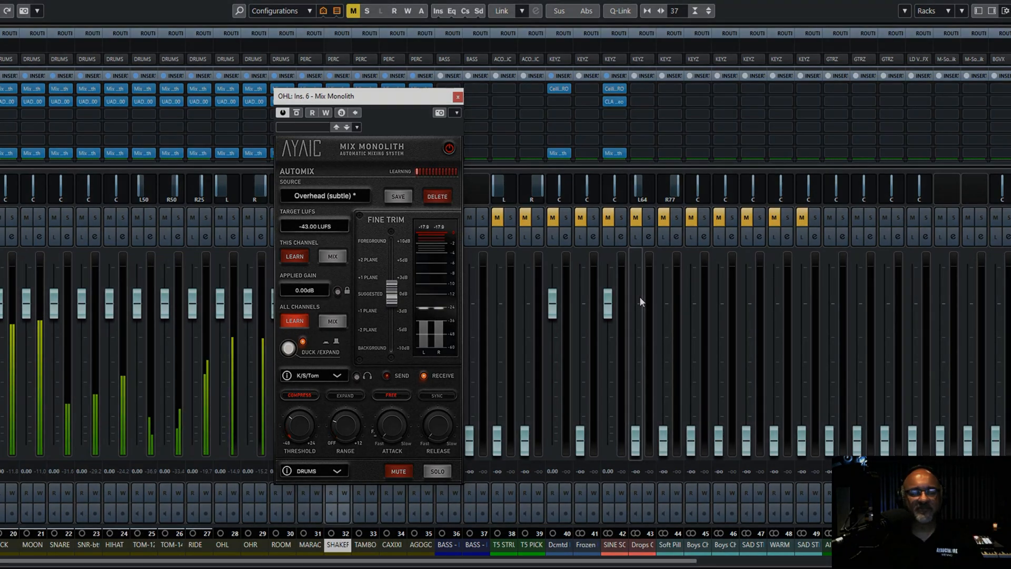
left_click_drag(415, 87, 406, 95)
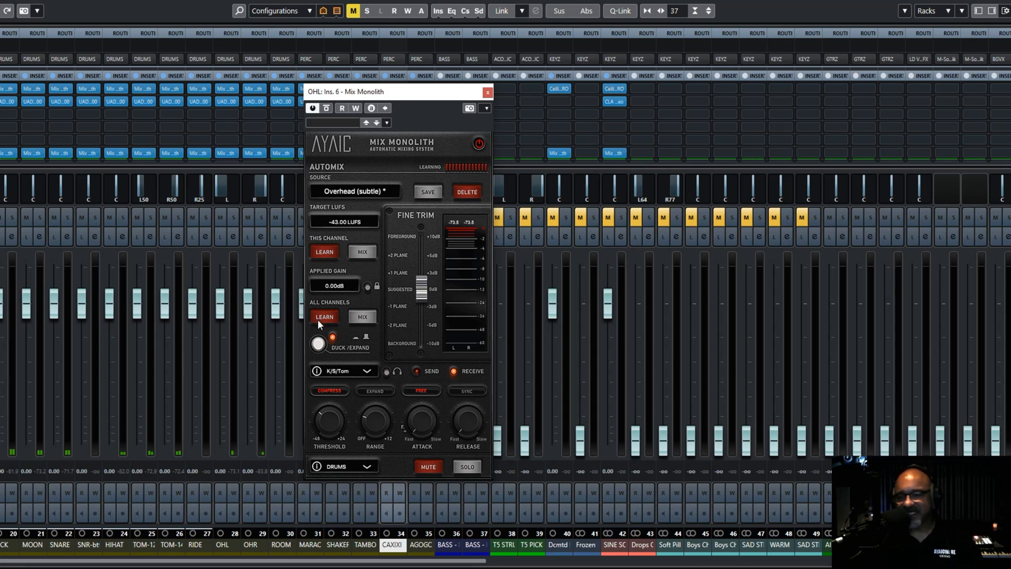
left_click(361, 318)
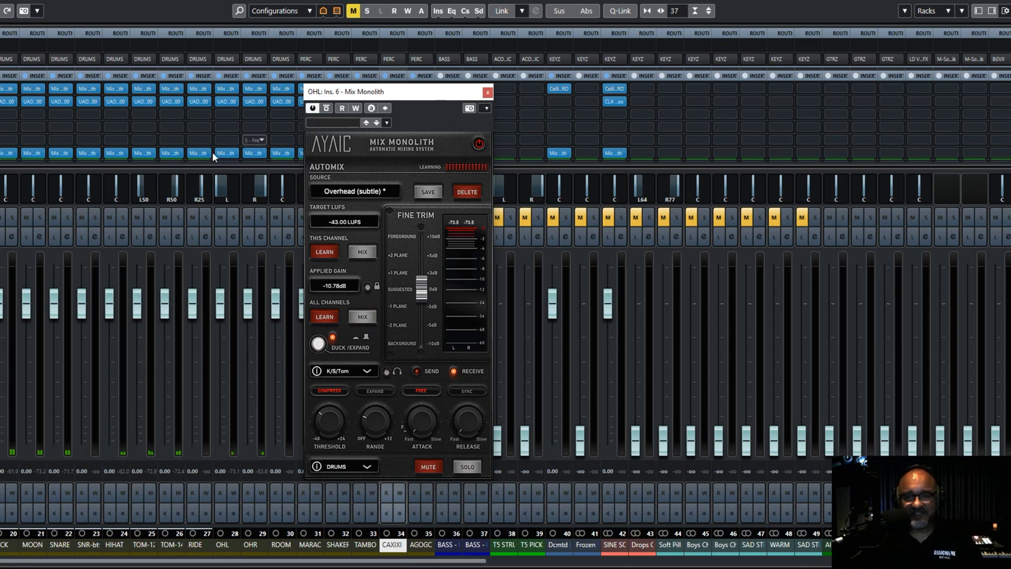
Examine the applied gain in KICK's and SNR-bttm's sixth-slot and HIHAT's first-slot Mix Monolith, and close the open plug-in windows
left_click(3, 157)
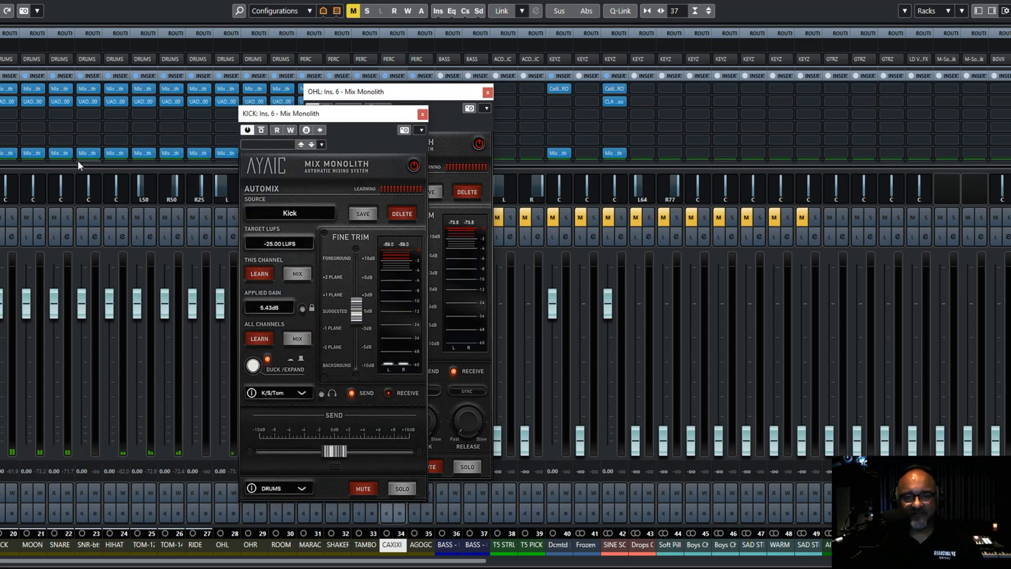
left_click(83, 153)
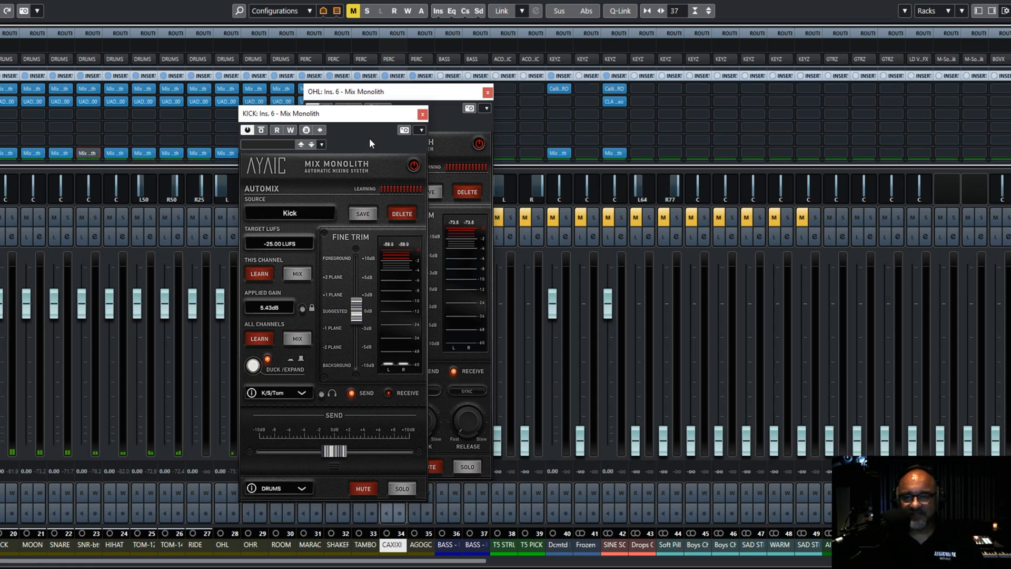
left_click(91, 153)
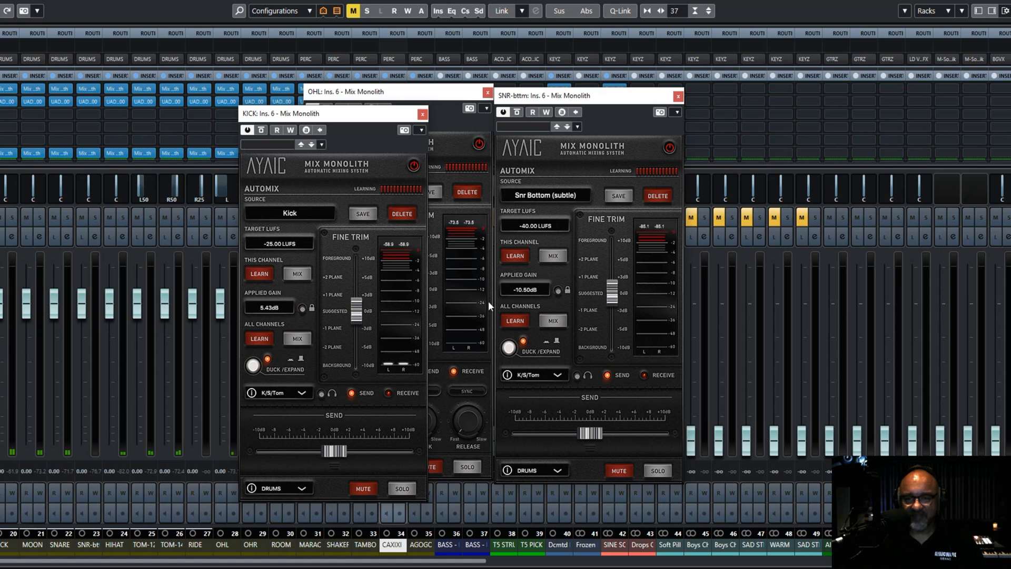
left_click(423, 114)
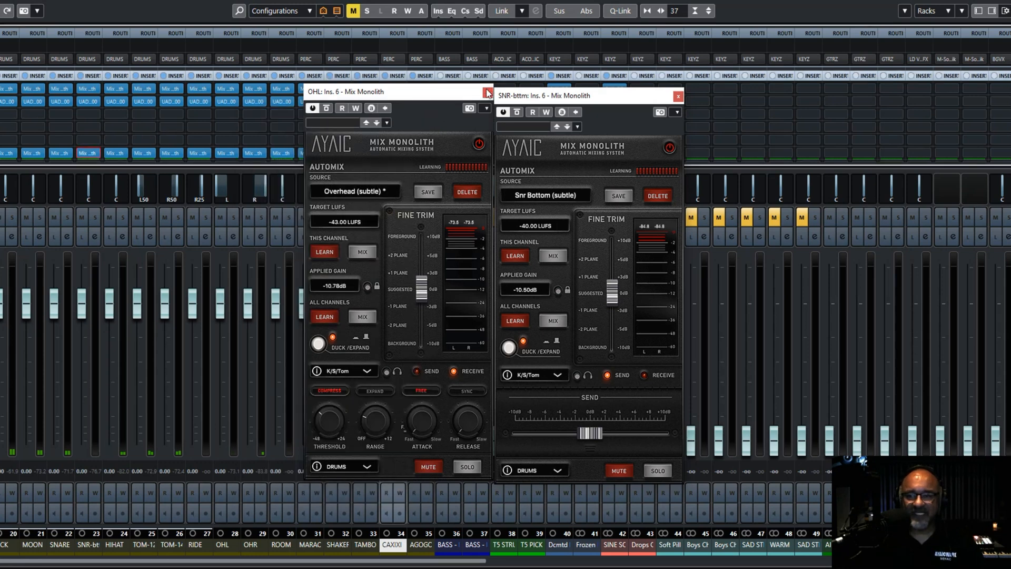
left_click(486, 92)
left_click(678, 98)
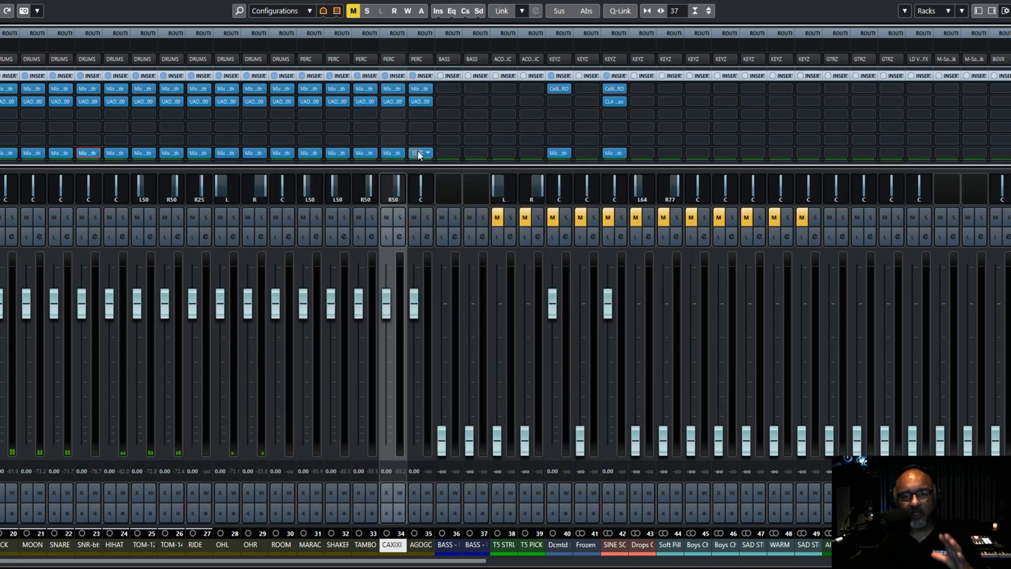
left_click(115, 87)
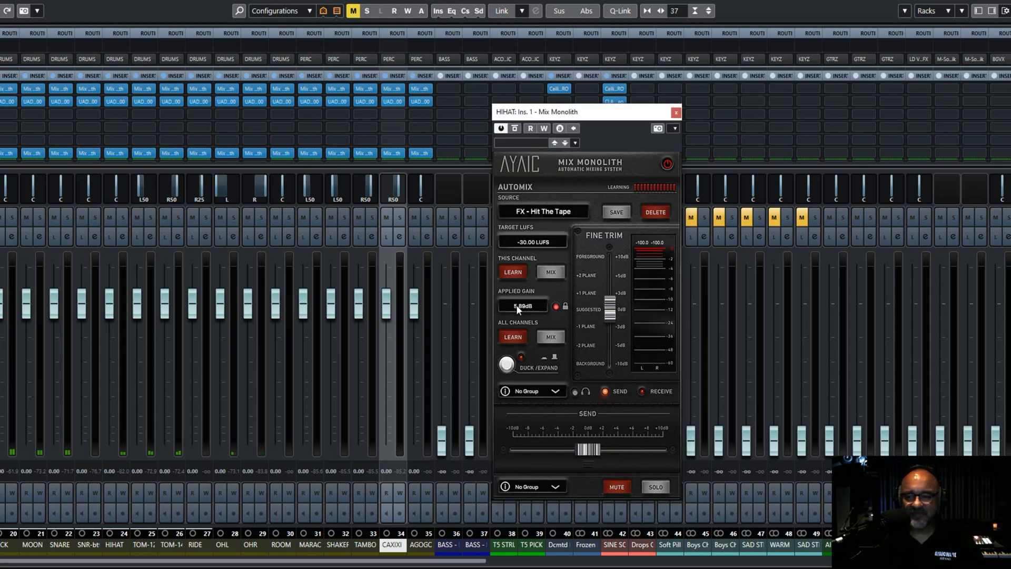
left_click(676, 113)
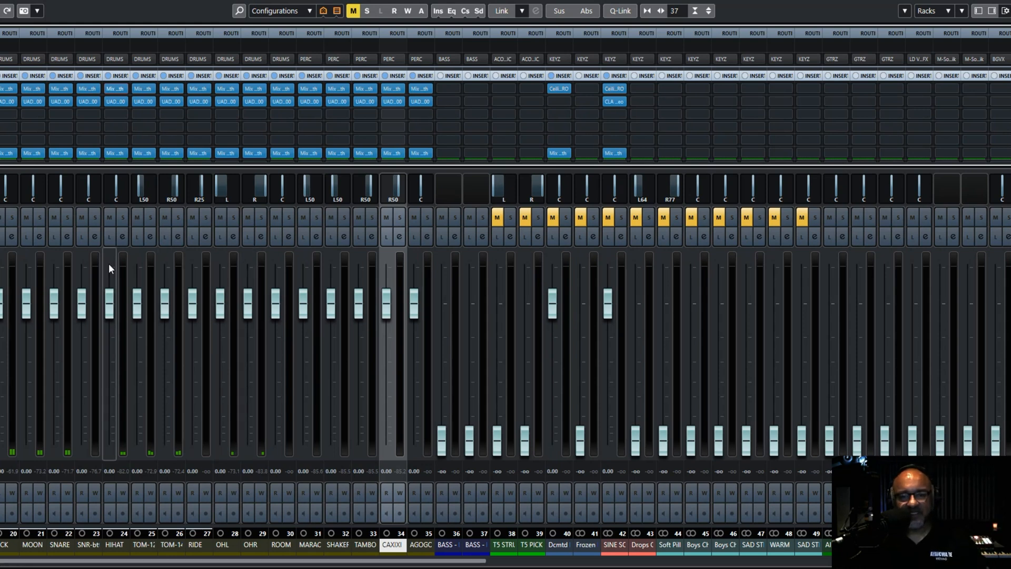
Move the Mix Monolith and UAD tape inserts of KICK, MOON, OHL and OHR down one slot
mouse_move(7, 103)
left_mouse_down()
mouse_move(8, 116)
mouse_move(33, 115)
mouse_move(31, 100)
mouse_move(7, 102)
left_mouse_up()
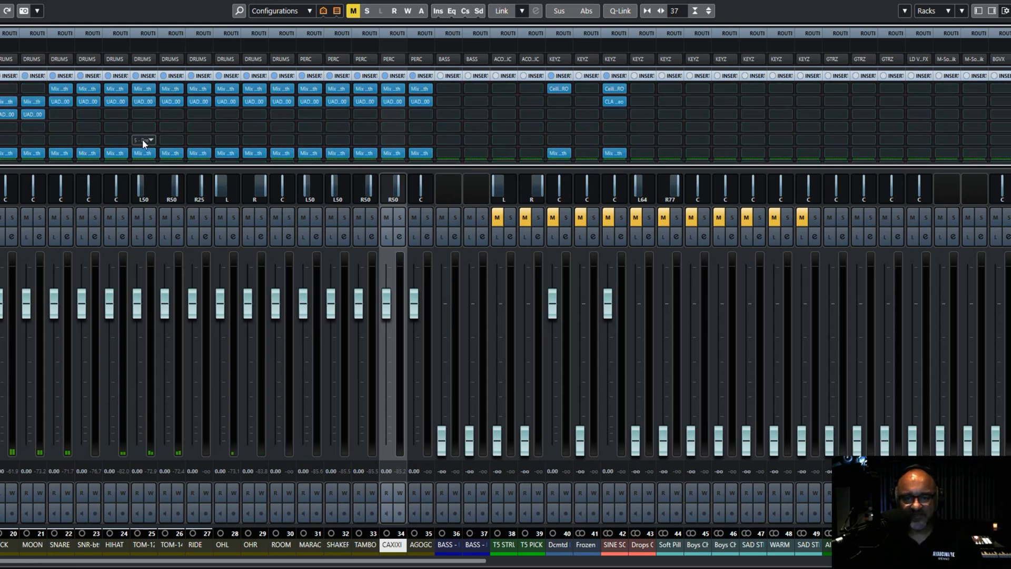
mouse_move(227, 102)
left_mouse_down()
mouse_move(227, 115)
mouse_move(257, 115)
mouse_move(254, 96)
mouse_move(227, 101)
left_mouse_up()
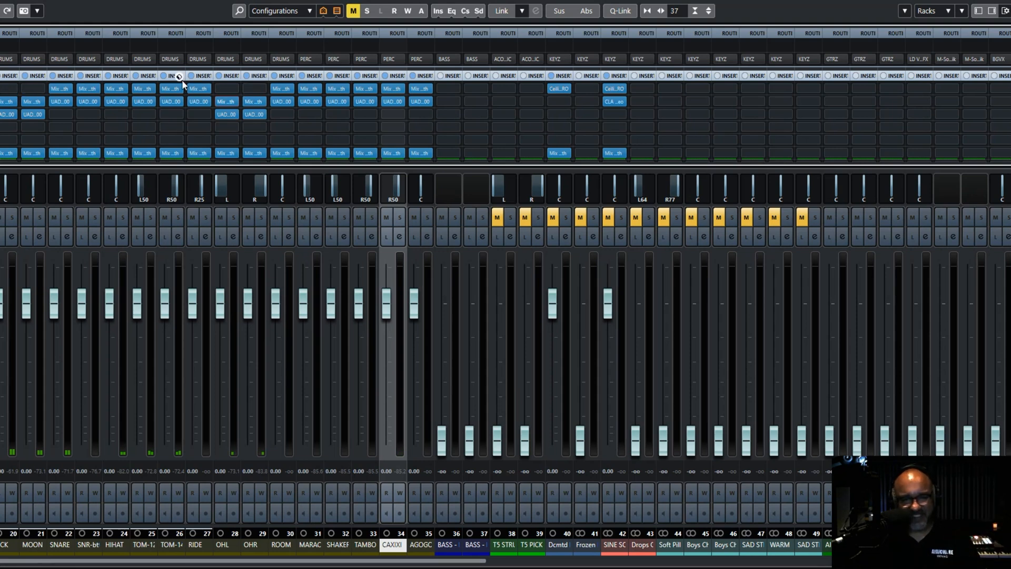
Insert Drum Leveler in KICK's first insert slot, load the COB - Kick preset and close the plug-in
left_click(12, 90)
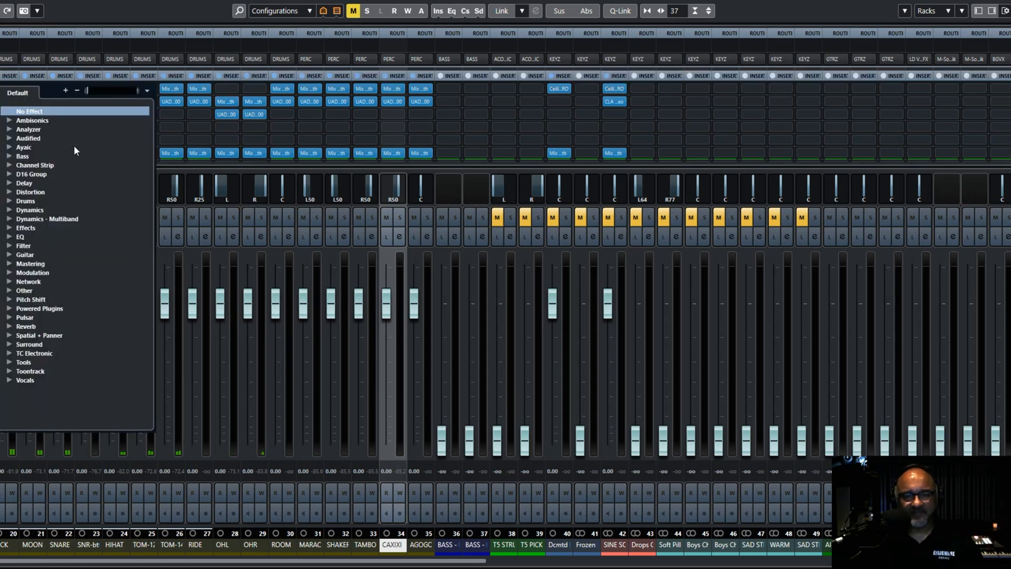
left_click(9, 211)
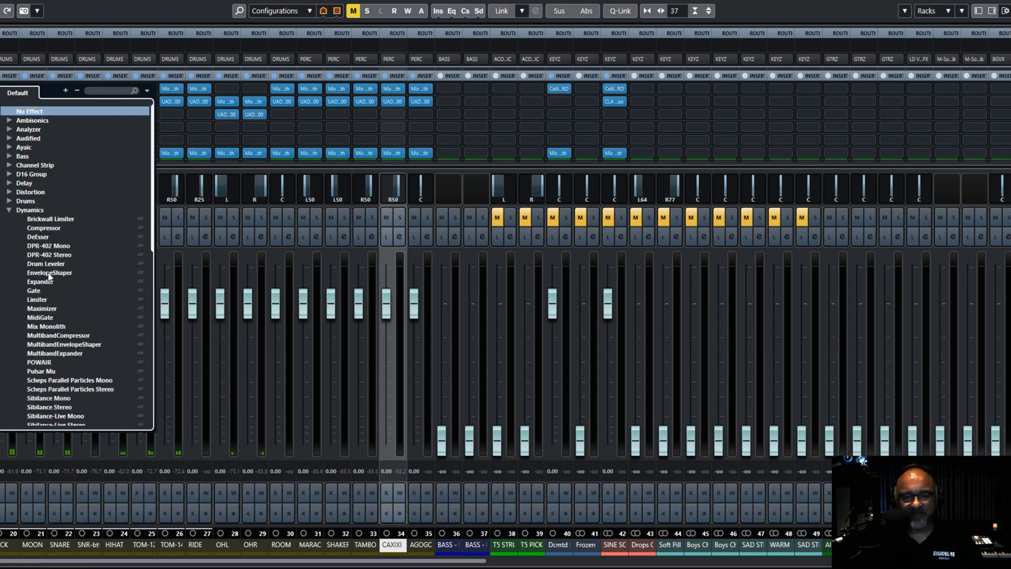
left_click(46, 264)
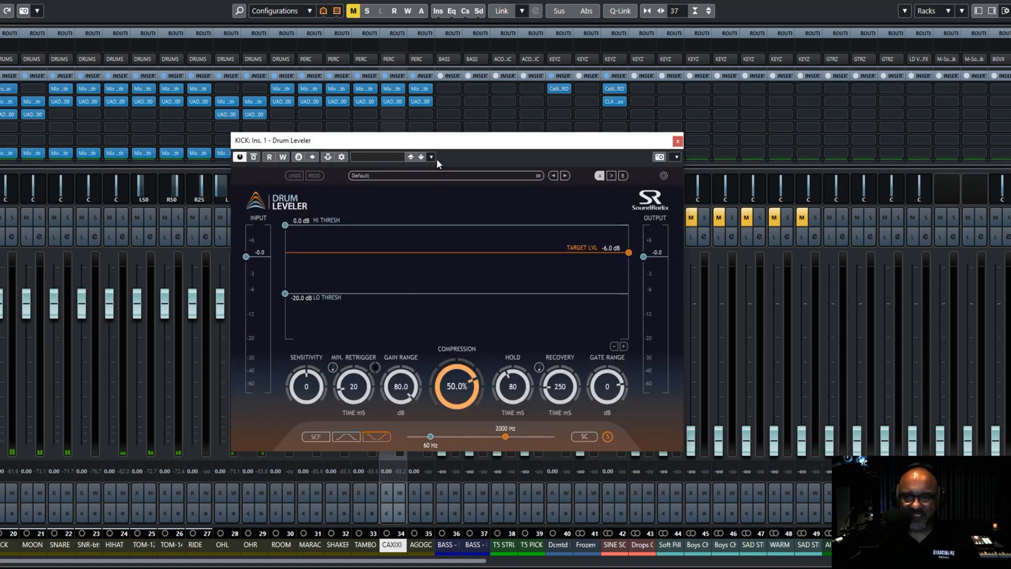
left_click(430, 157)
left_click(463, 166)
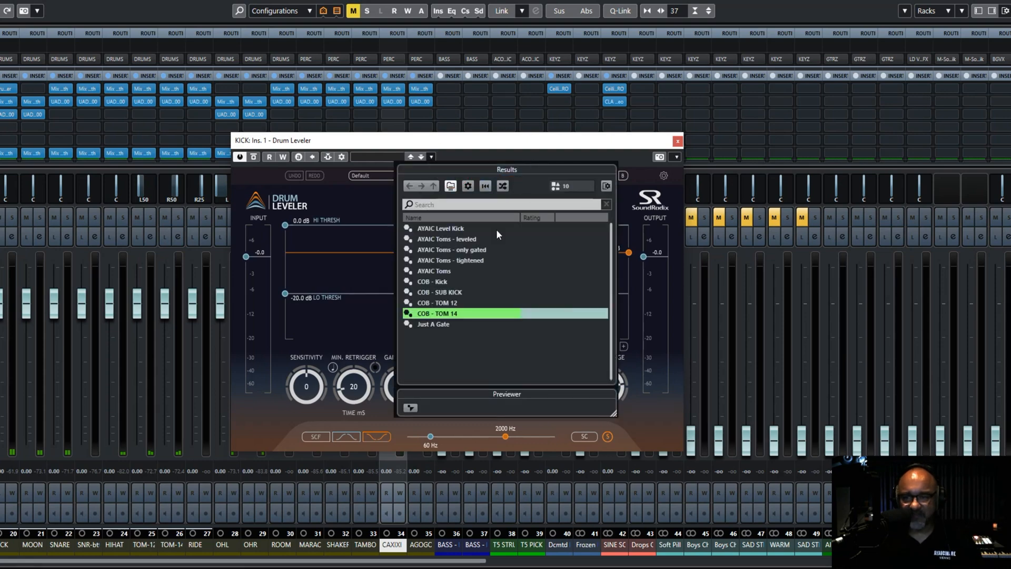
double_click(439, 282)
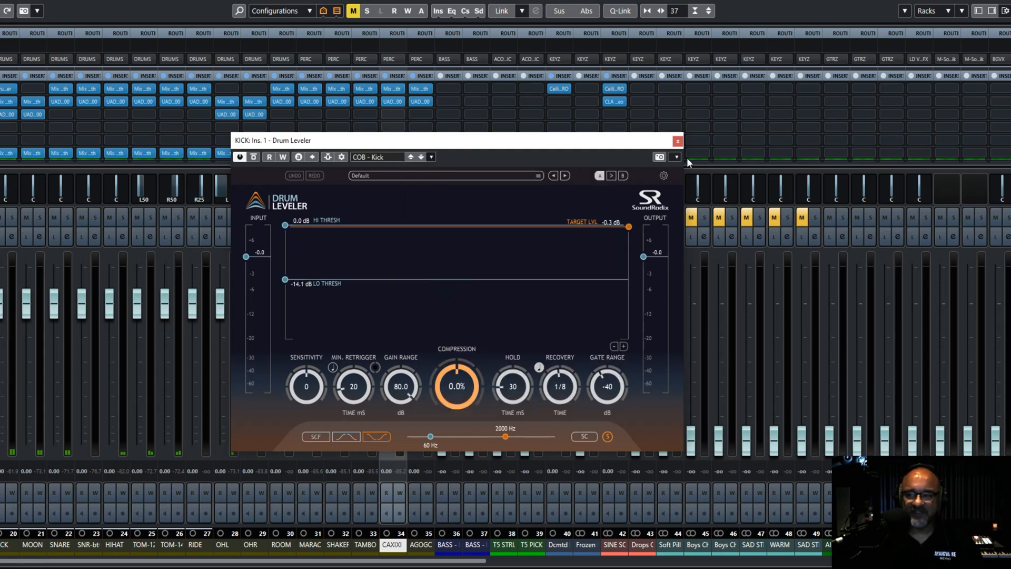
left_click(678, 141)
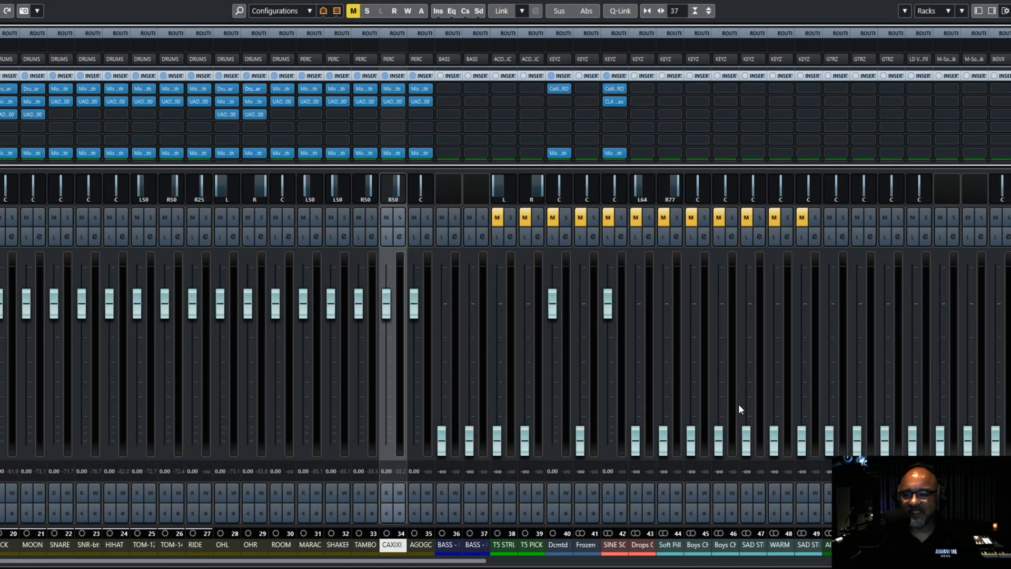
Open the DRUMS group's UAD SSL G Bus Compressor beside the mixer and return to the drum channels to check levels during playback
left_click_drag(216, 565, 597, 564)
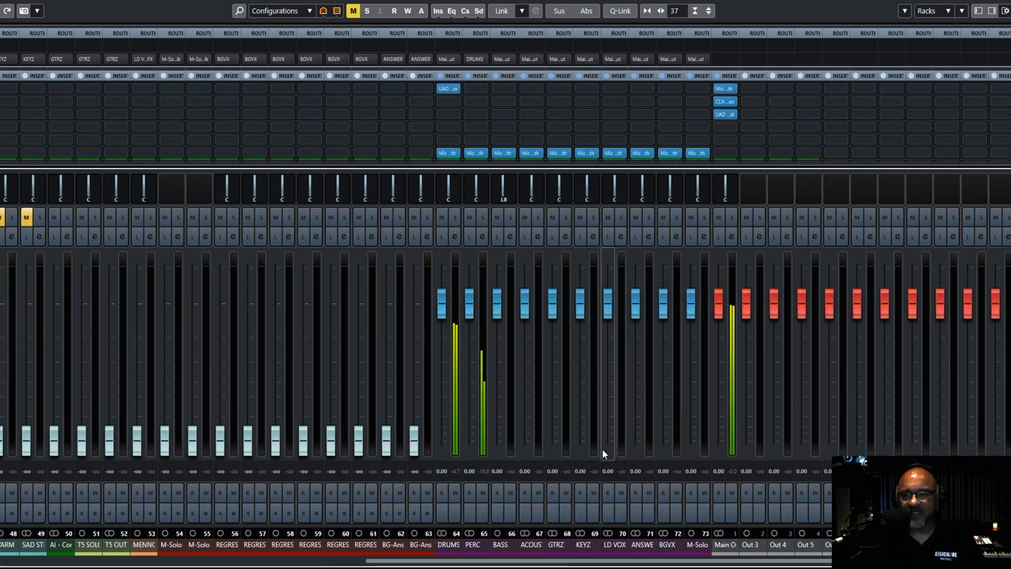
left_click(451, 92)
left_click_drag(956, 40, 955, 41)
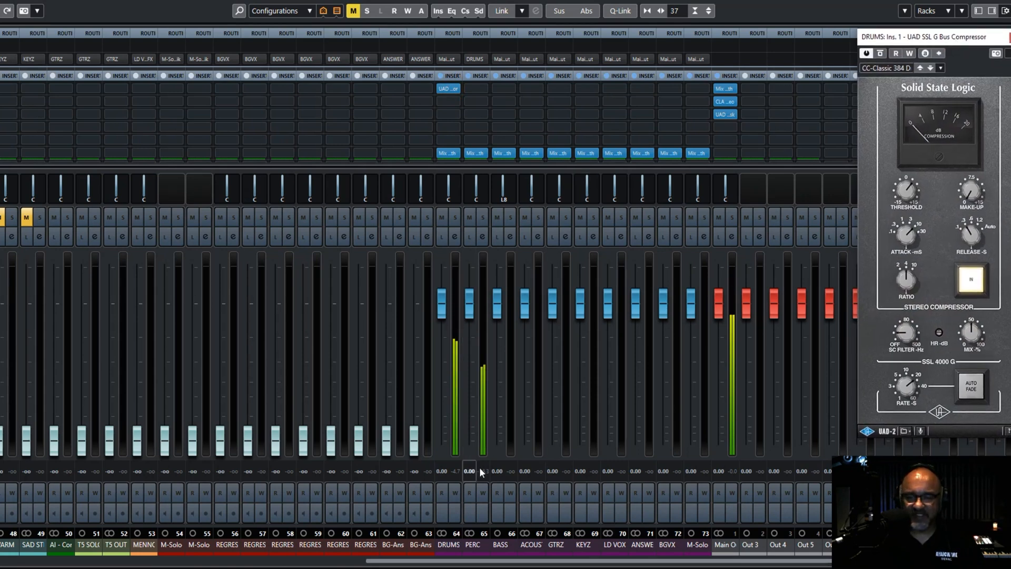
left_click_drag(477, 563, 90, 547)
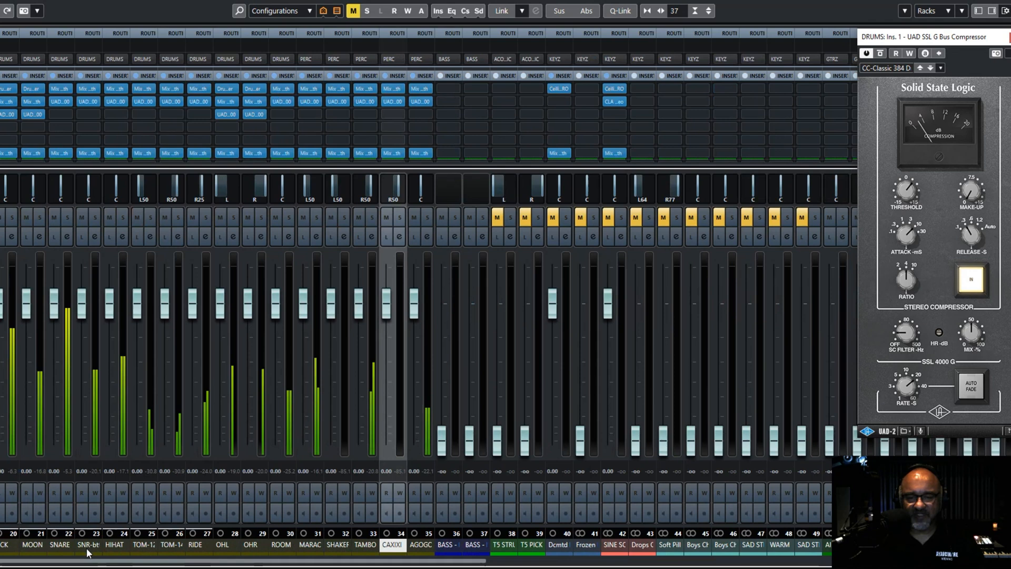
Solo the OHL and OHR overhead channels
left_click(15, 553)
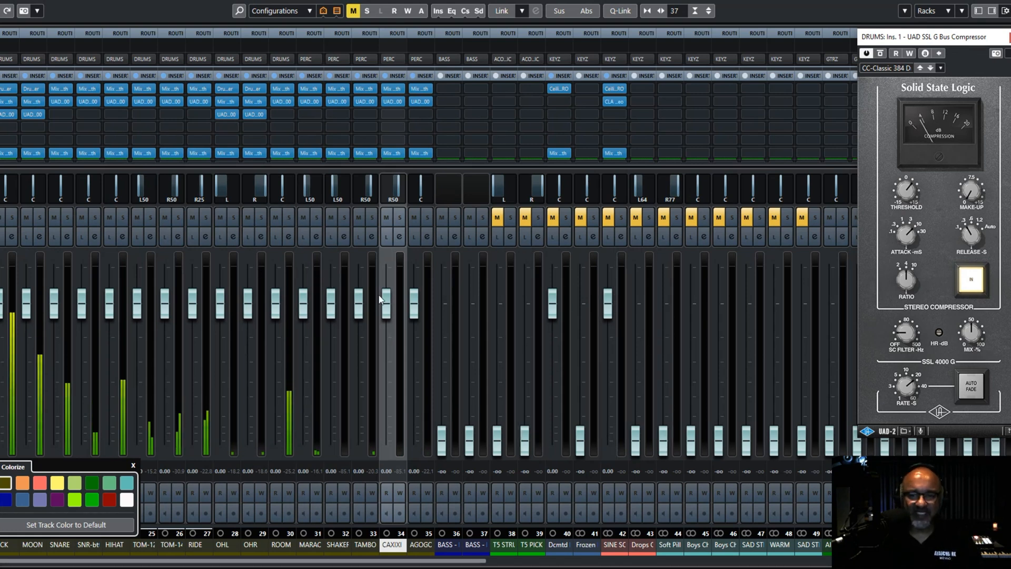
left_click(234, 217)
left_click(262, 218)
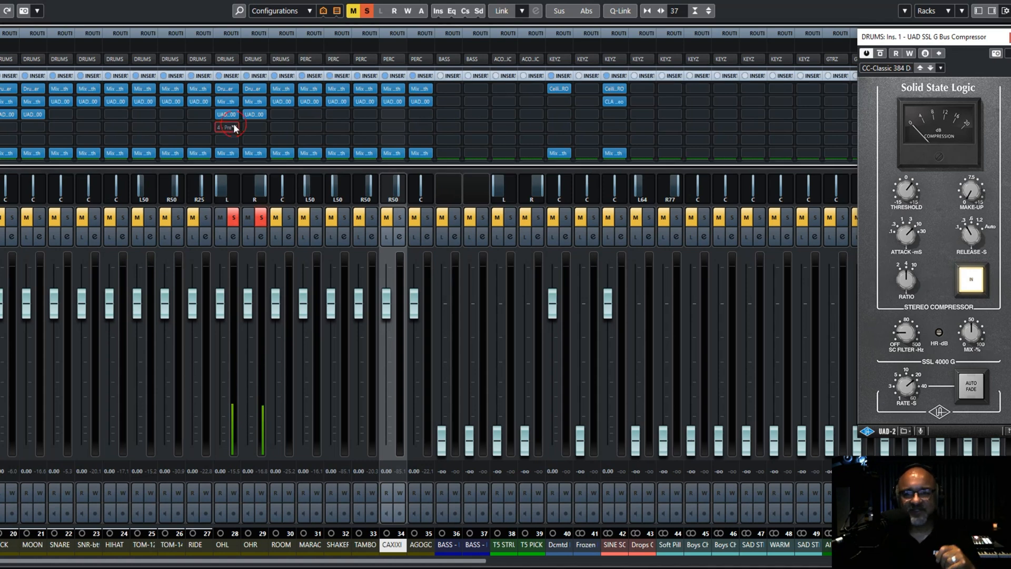
Insert Scheps Omni Channel Mono in OHL's fourth insert slot, load a saved preset and close the plug-in
left_click(234, 126)
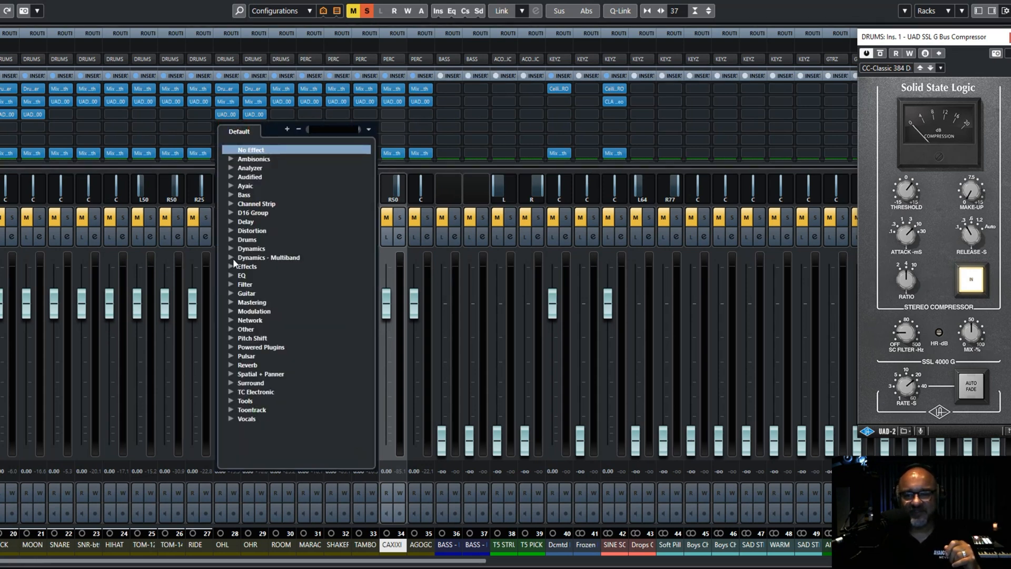
left_click(231, 204)
left_click(261, 216)
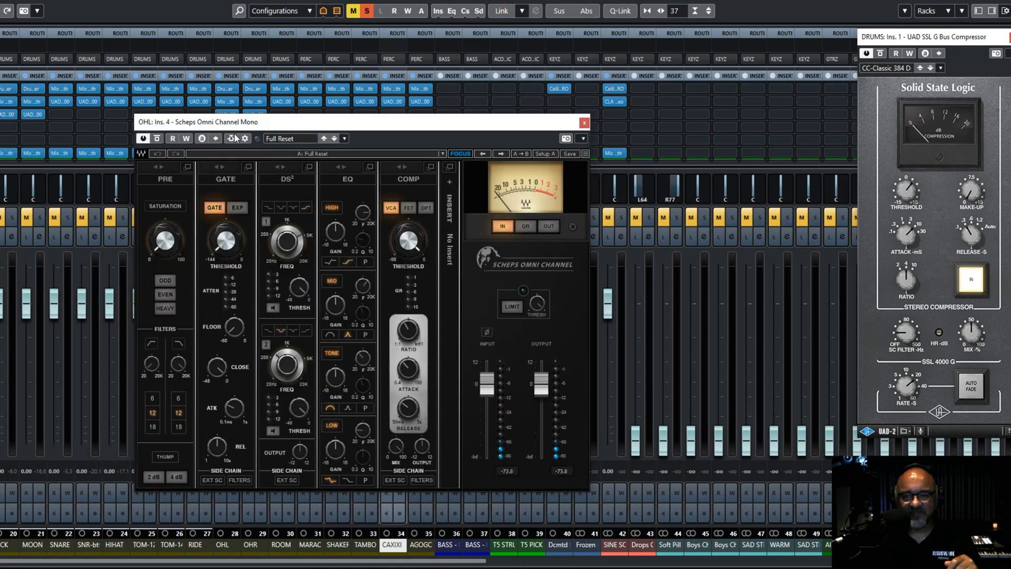
left_click(344, 139)
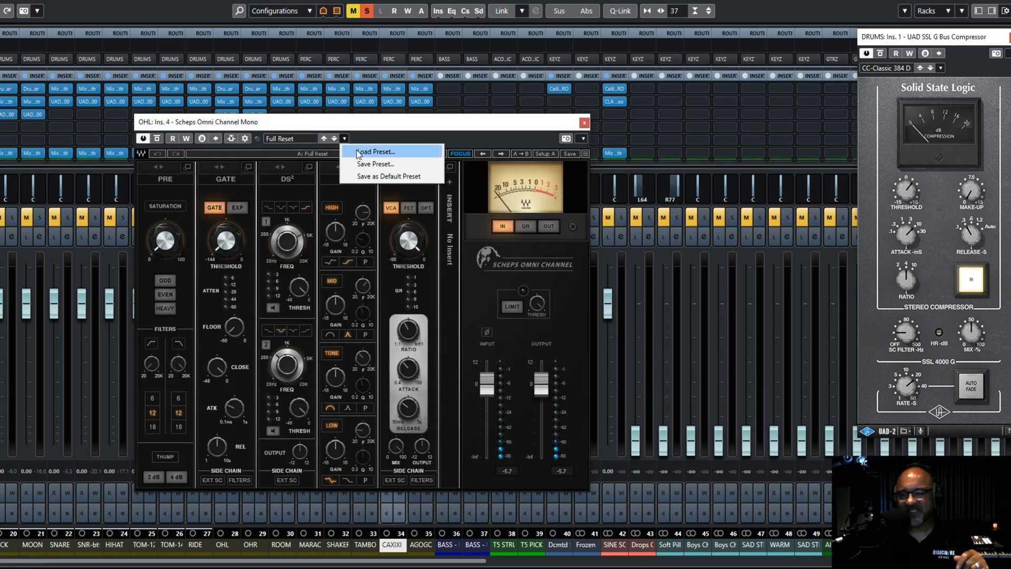
left_click(357, 152)
double_click(446, 240)
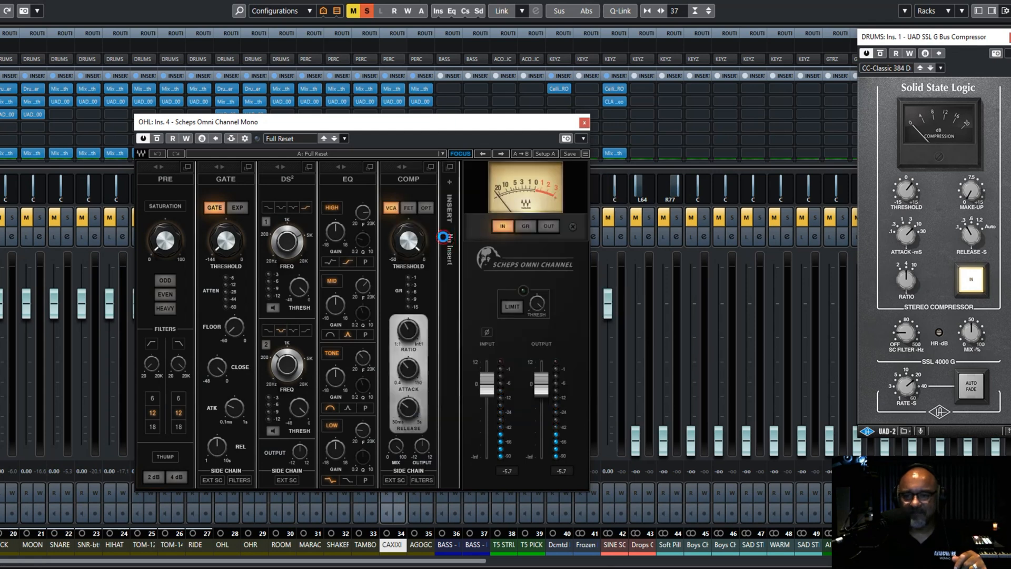
left_click(584, 122)
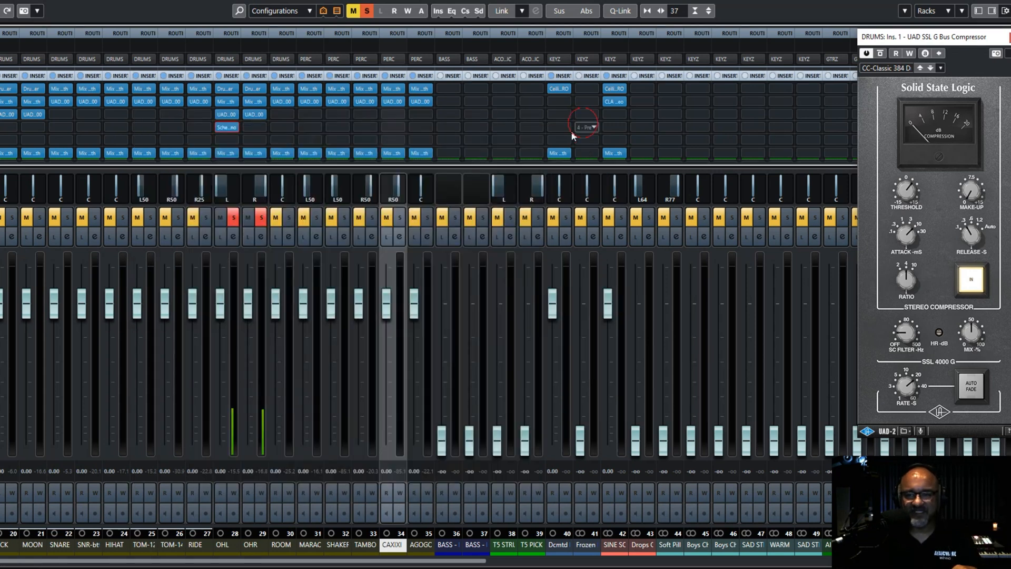
Insert Scheps Omni Channel Mono in OHR's fourth insert slot, load the The Overheads II (SMOOTH) preset and close the plug-in
left_click(262, 128)
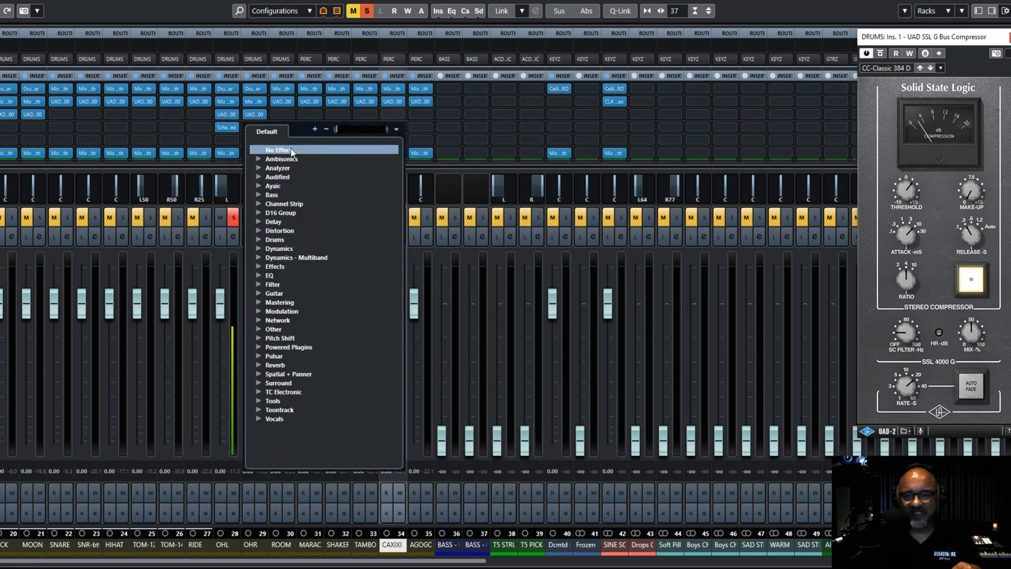
left_click(259, 204)
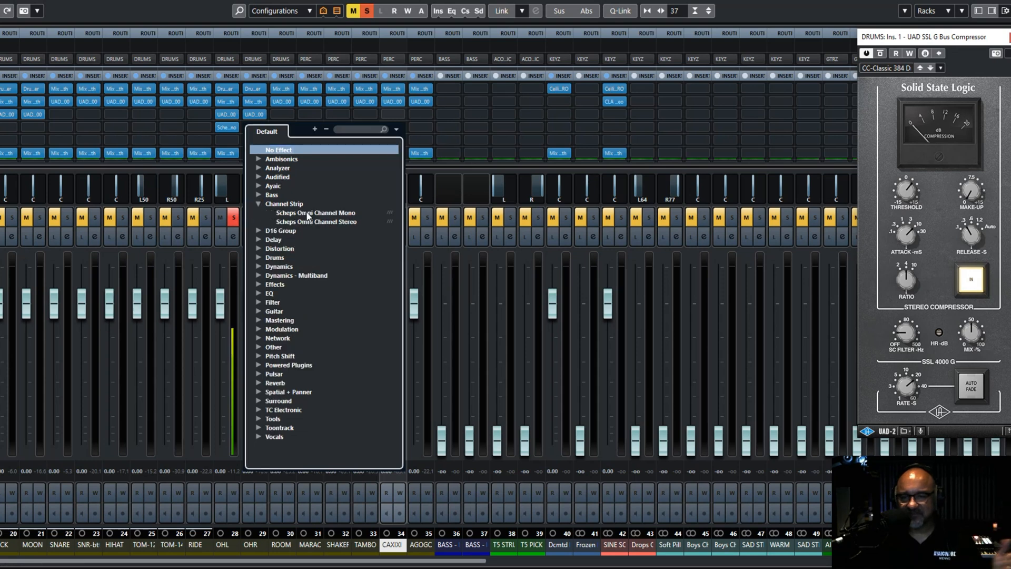
left_click(307, 212)
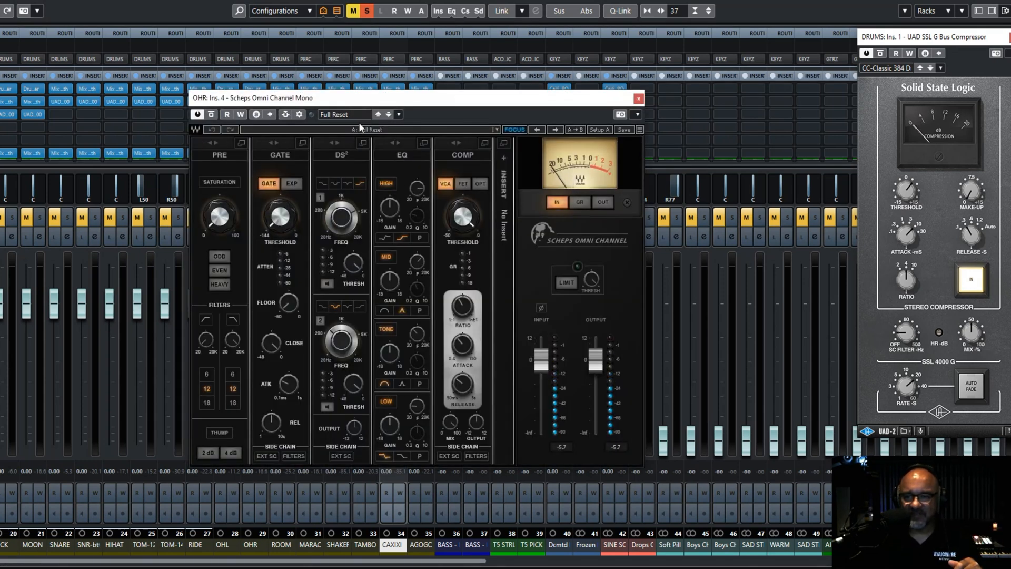
left_click(399, 114)
left_click(419, 129)
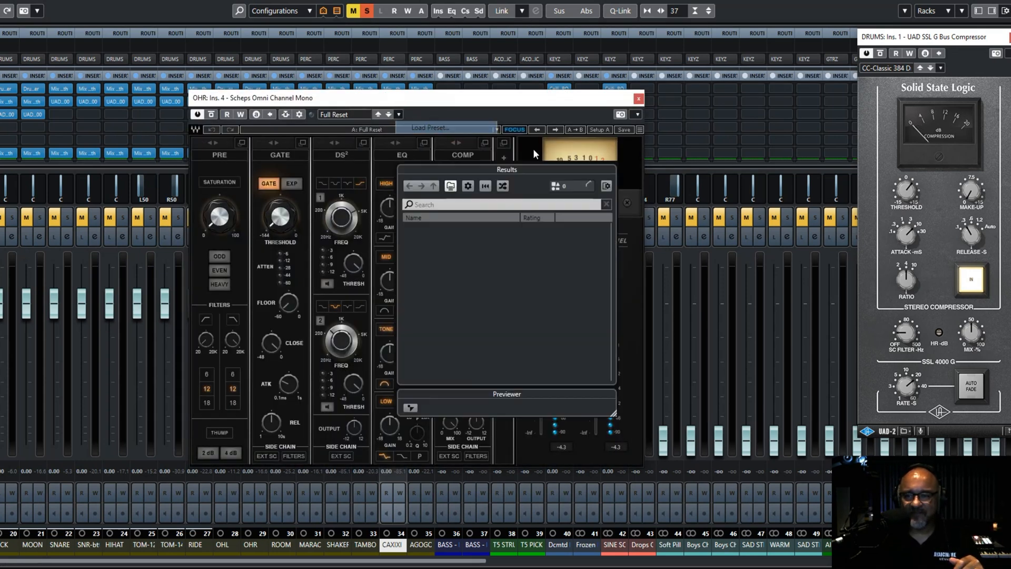
double_click(535, 238)
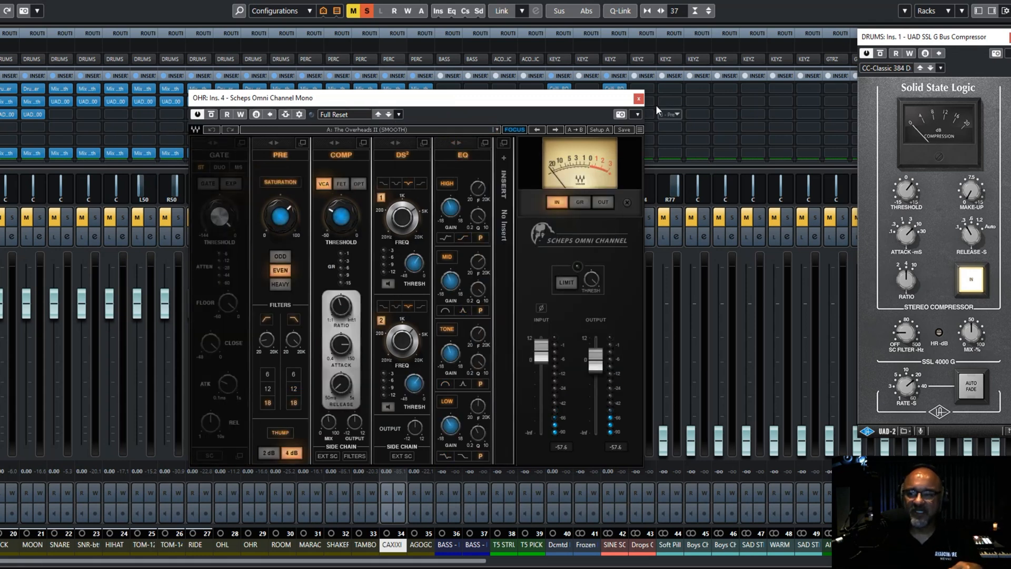
left_click(638, 99)
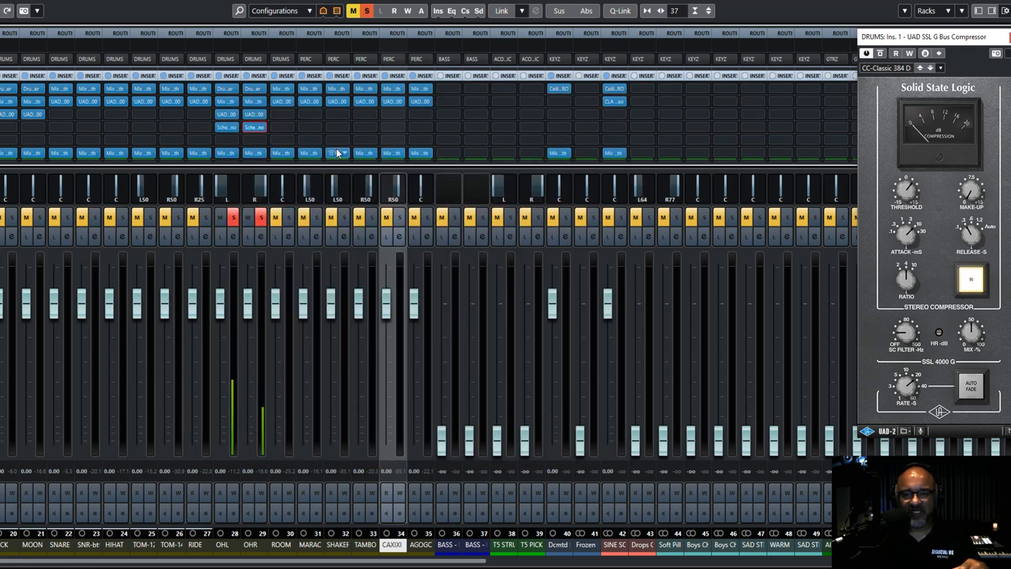
Insert Ceilings Of Sound PRO in OHL's fifth insert slot and load the OVRHD - In The Studio factory preset
left_click(236, 139)
left_click(230, 180)
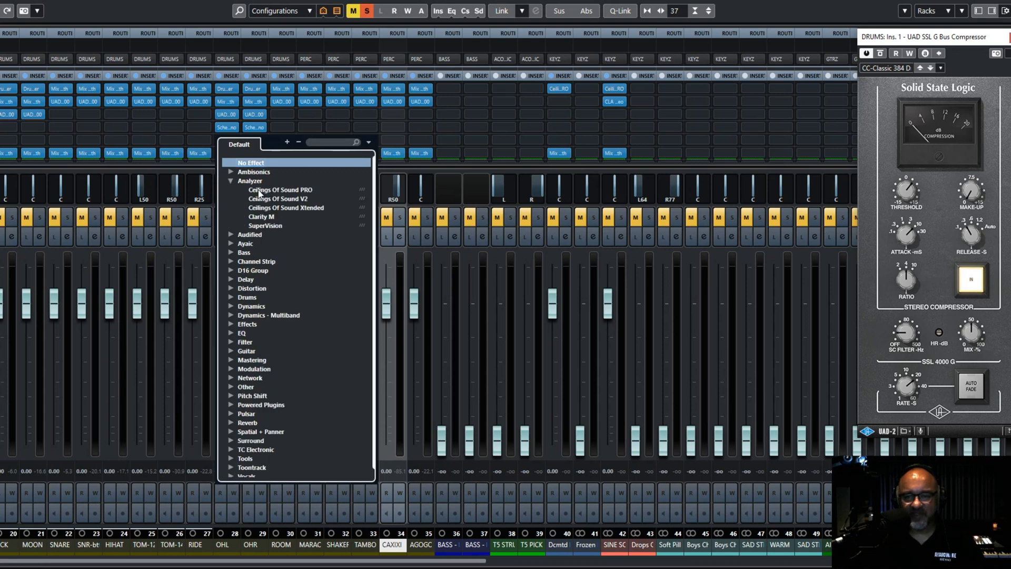
left_click(296, 191)
left_click(198, 194)
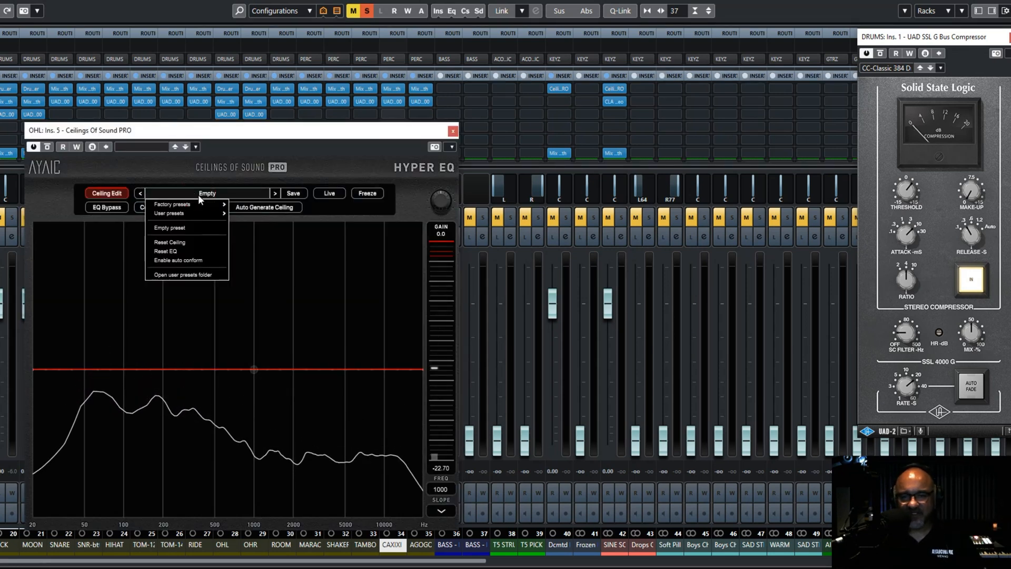
mouse_move(194, 207)
mouse_move(263, 313)
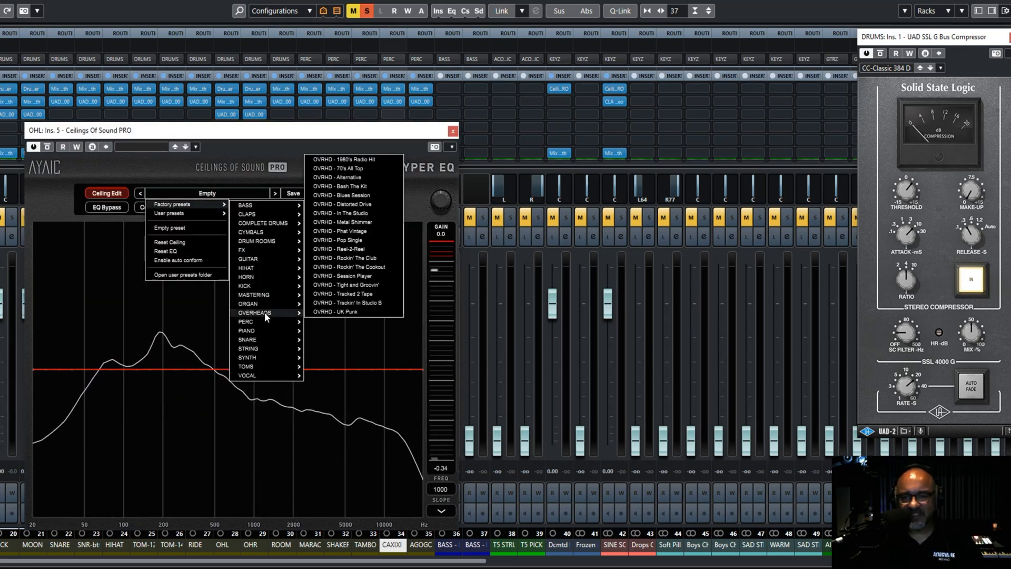
left_click(358, 213)
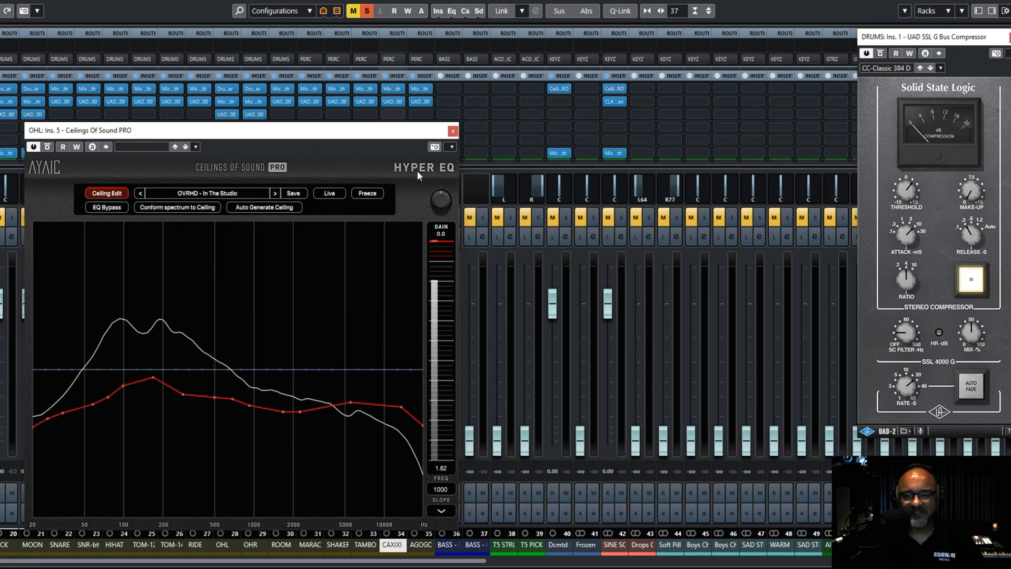
Copy OHL's Ceilings Of Sound PRO to OHR's fifth insert slot and arrange both plug-in windows side by side
left_click_drag(387, 131, 402, 156)
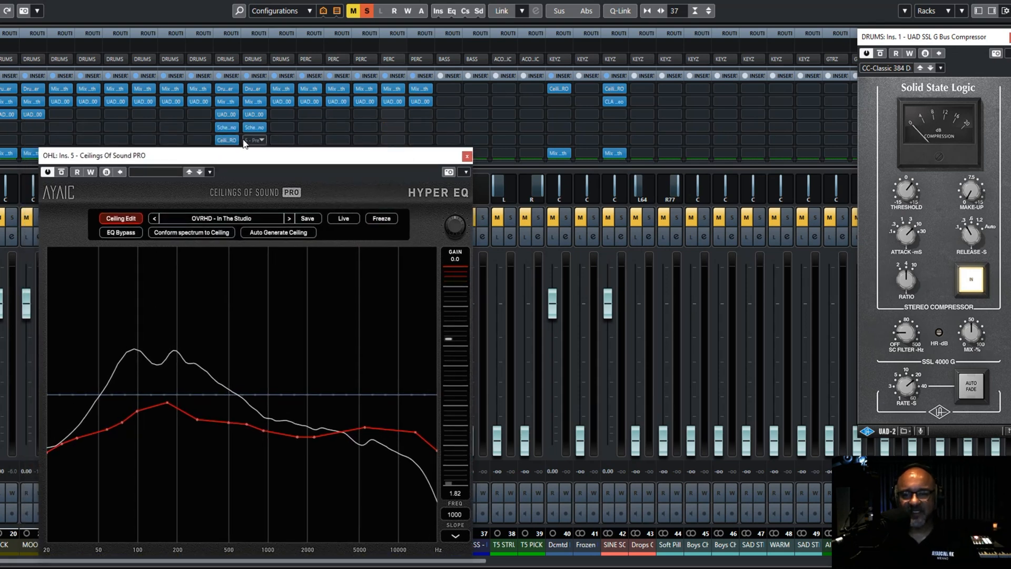
left_click_drag(227, 140, 256, 141)
left_click(254, 140)
left_click_drag(325, 158, 286, 124)
left_click_drag(563, 134, 569, 125)
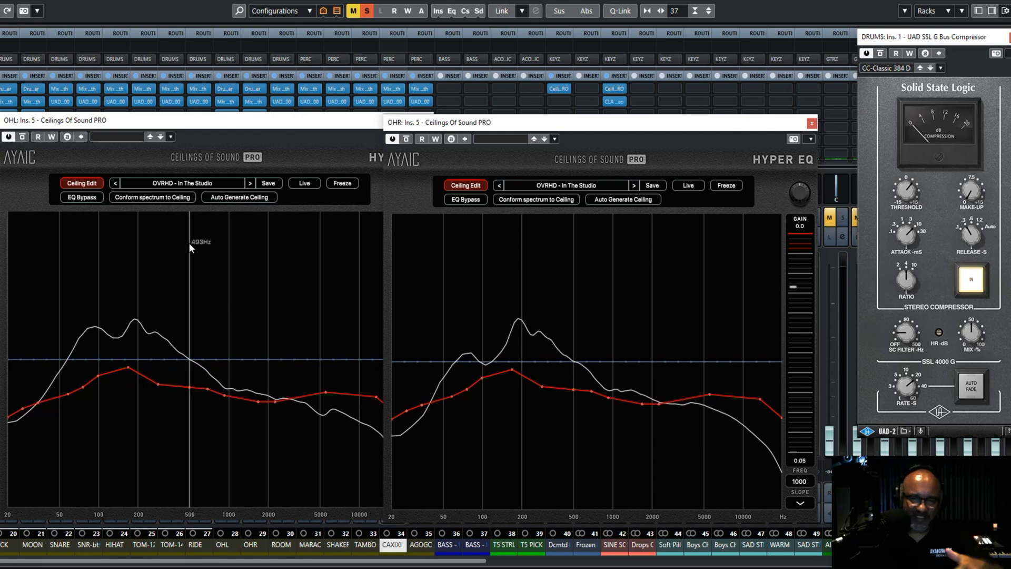
Conform the spectrum to the ceiling in both the OHL and OHR instances of Ceilings Of Sound PRO
left_click(156, 198)
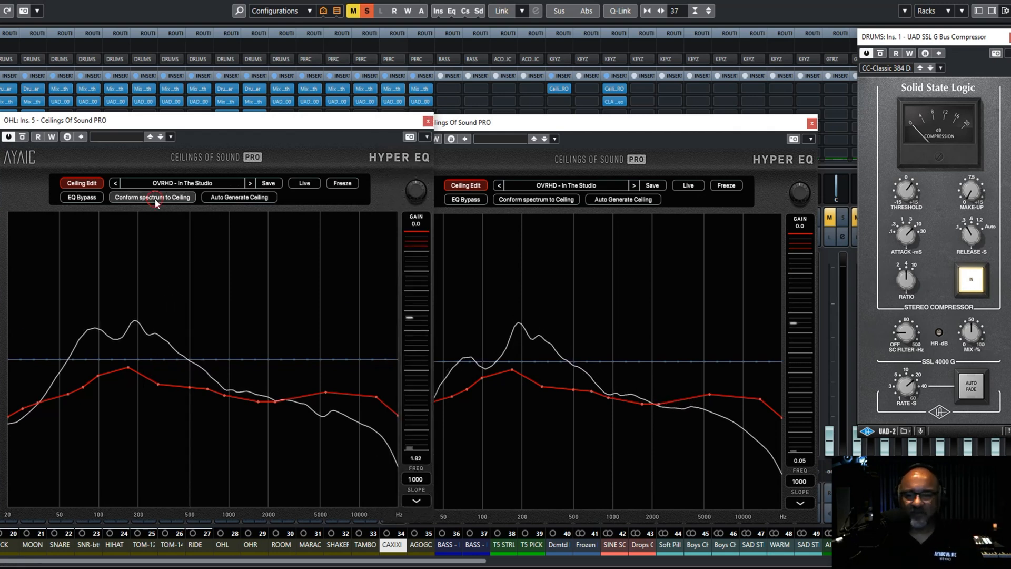
left_click(544, 200)
left_click(355, 118)
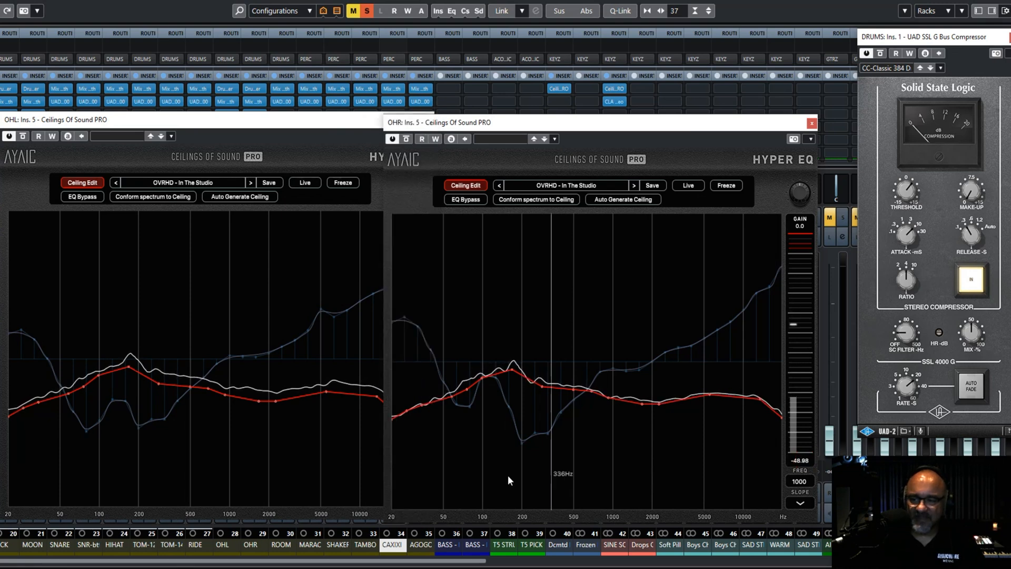
left_click(303, 123)
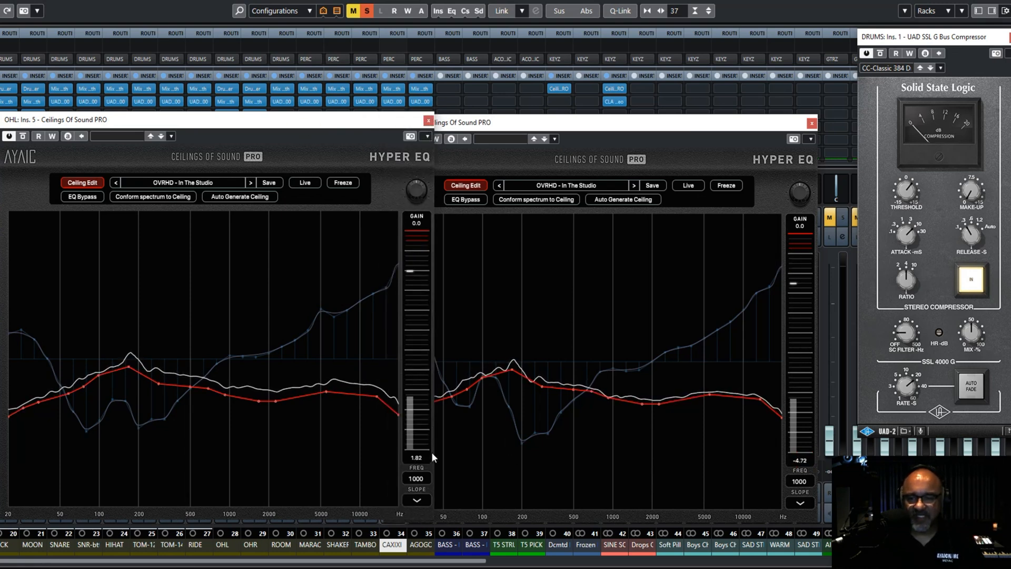
Reset OHL's peak reading, conform the OHR and OHL spectra to the ceiling again and close both plug-ins
left_click(416, 458)
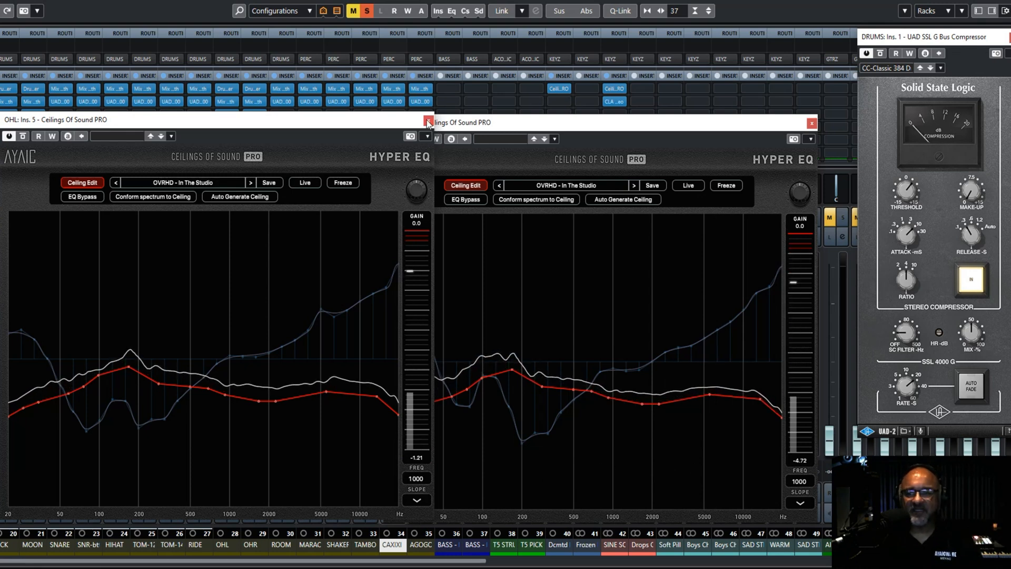
left_click(537, 201)
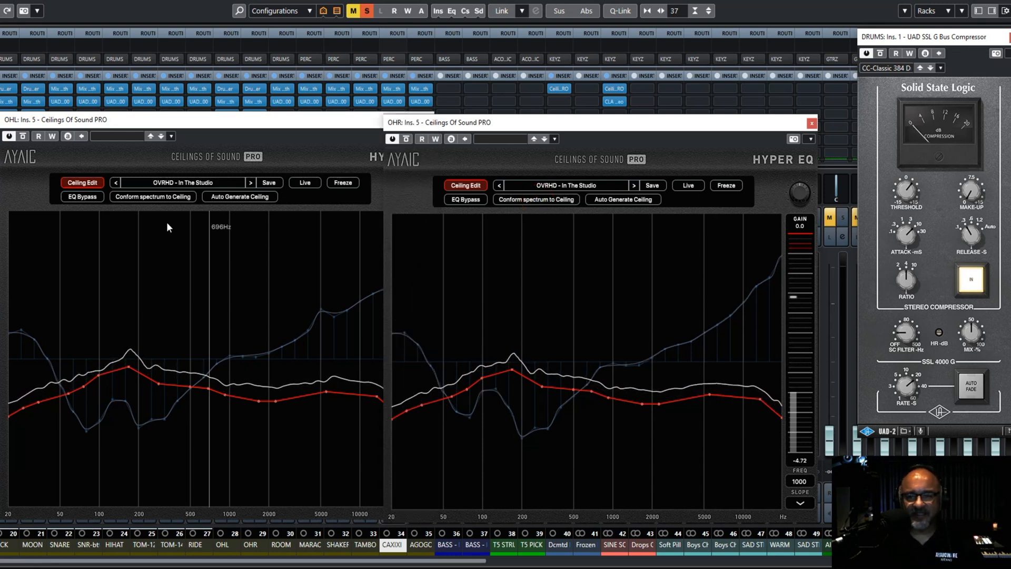
left_click(155, 198)
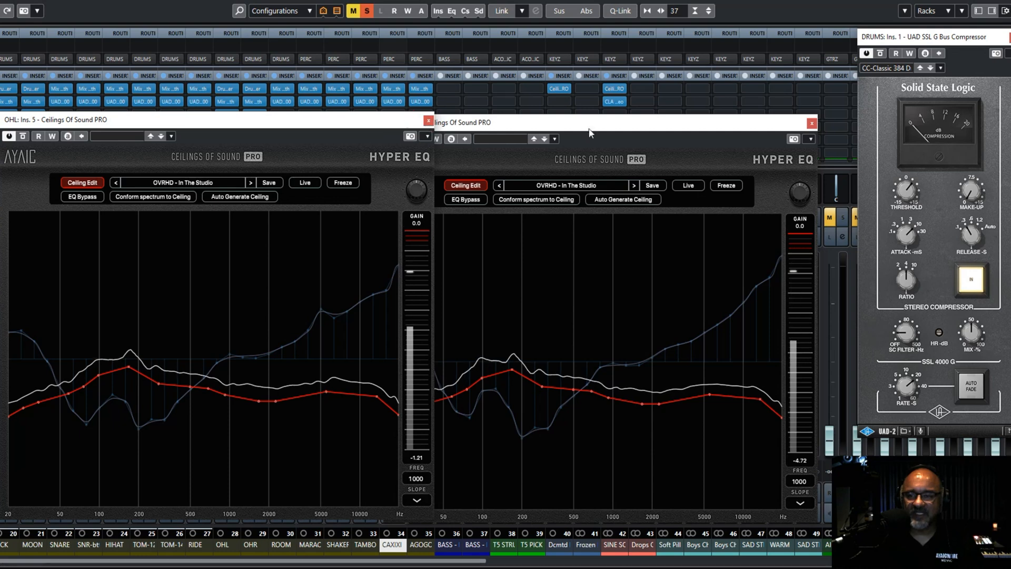
left_click(811, 123)
left_click(428, 120)
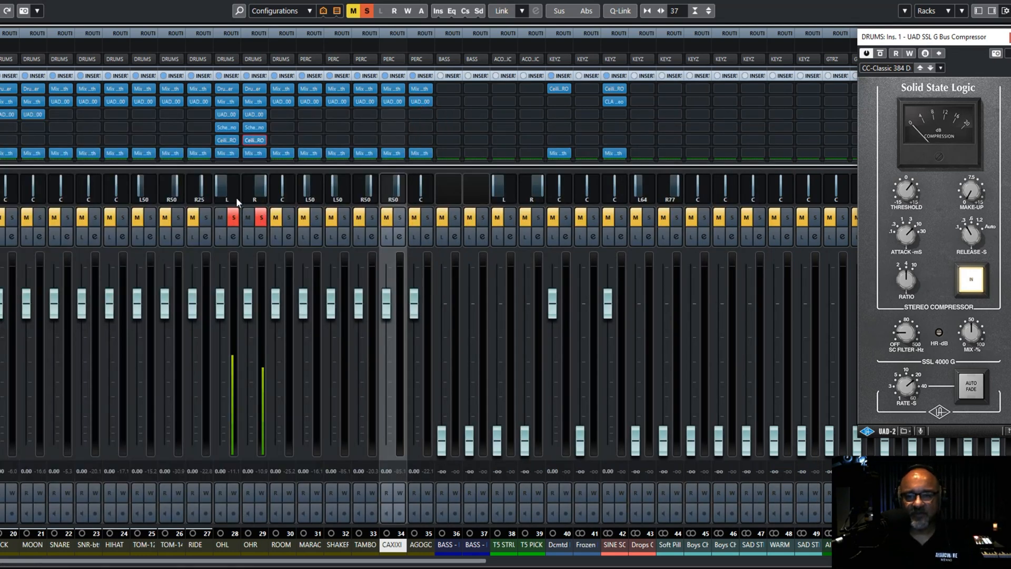
Open Mix Monolith on OHL and OHR side by side, then relearn and mix the OHL channel alone
left_click(226, 152)
left_click(255, 152)
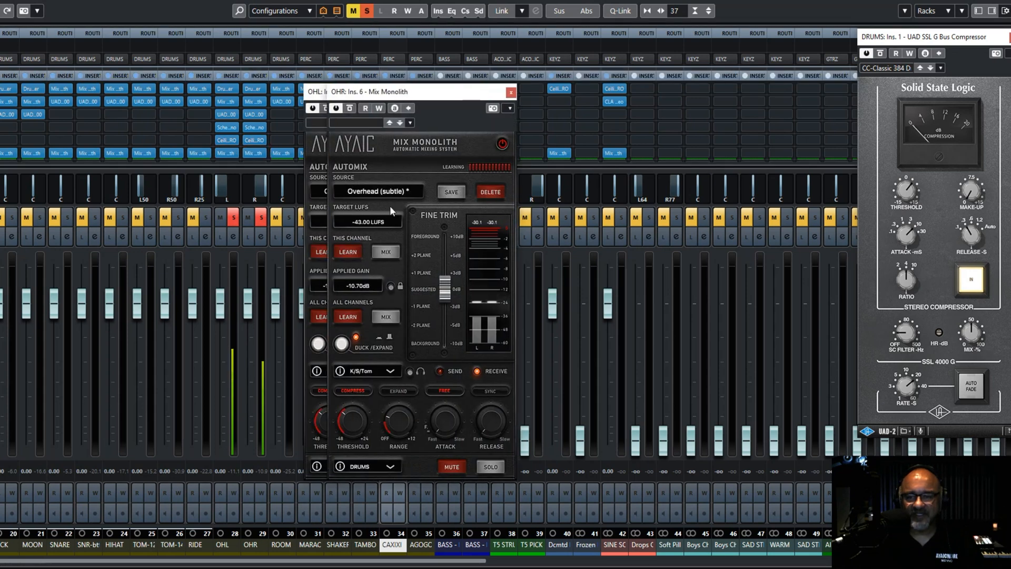
left_click_drag(437, 91, 586, 87)
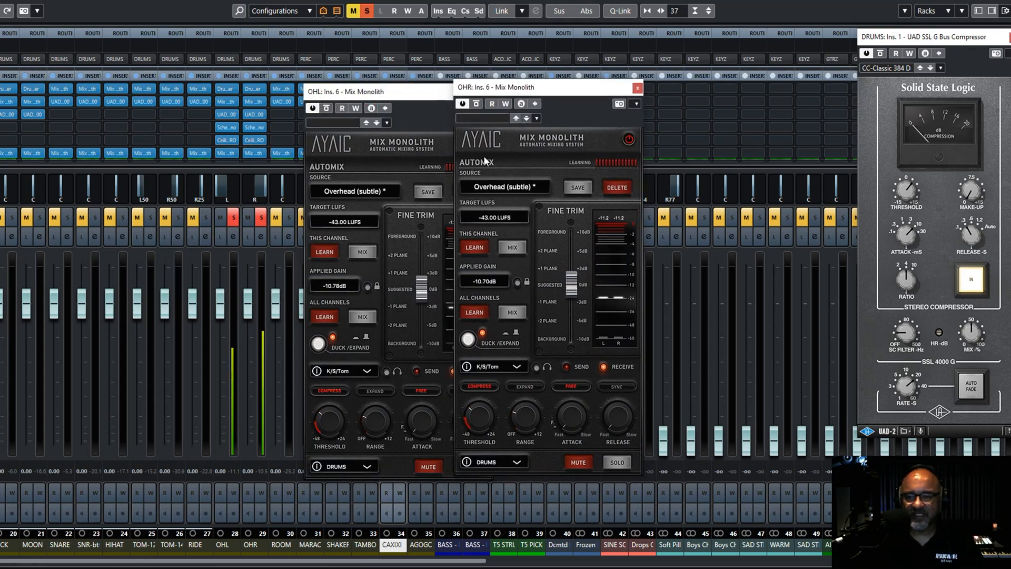
left_click(328, 252)
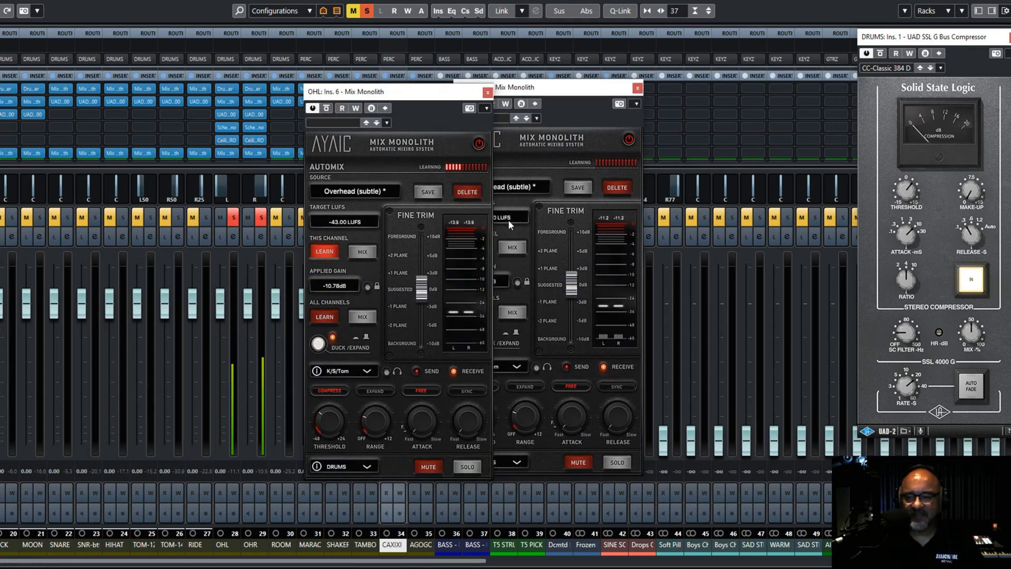
mouse_move(416, 95)
left_mouse_down()
mouse_move(372, 100)
mouse_move(352, 87)
left_mouse_up()
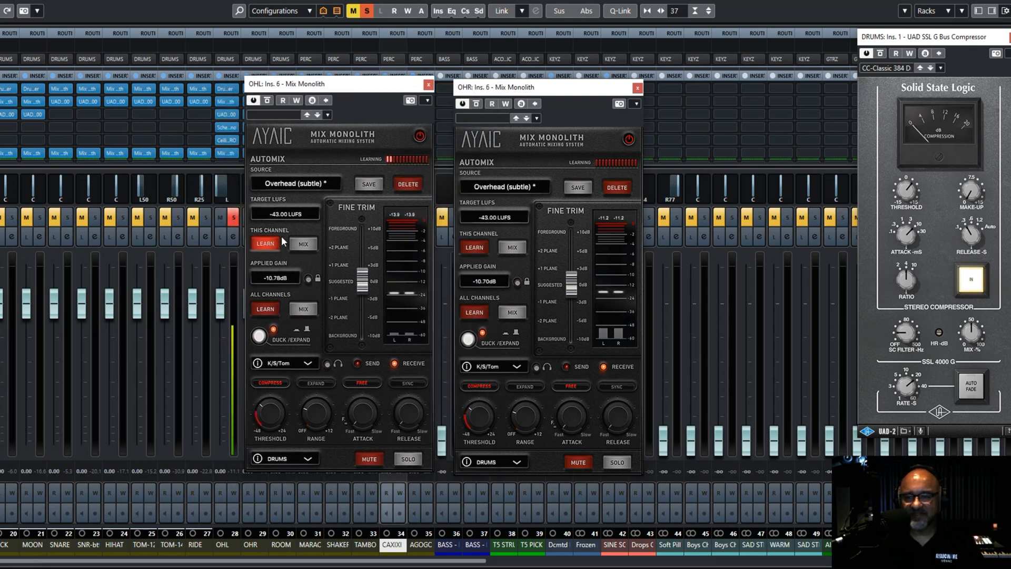
left_click(305, 242)
Relearn and mix the OHR channel in Mix Monolith, closing both plug-ins and unsoloing the two overheads
left_click(479, 246)
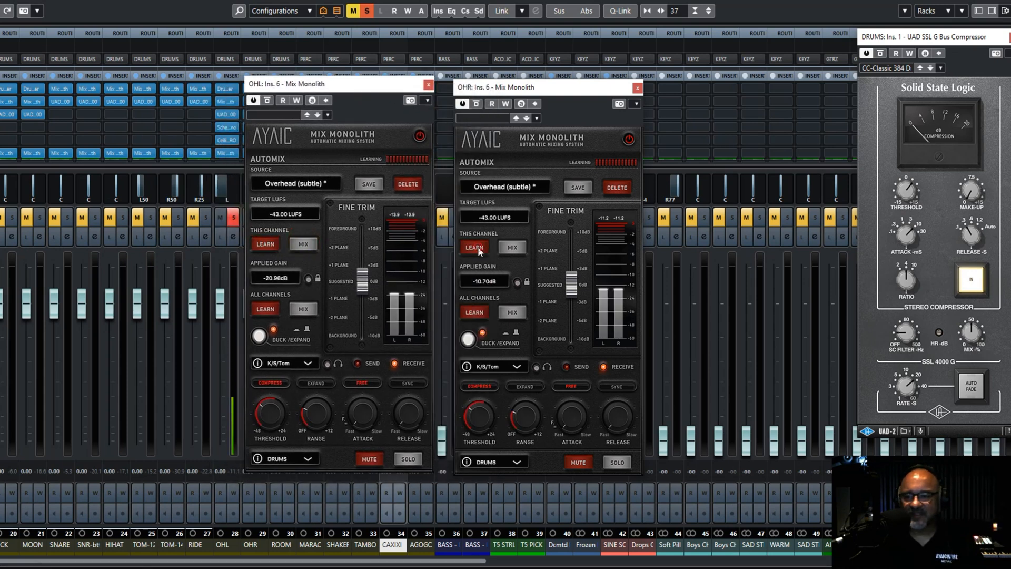
left_click(512, 247)
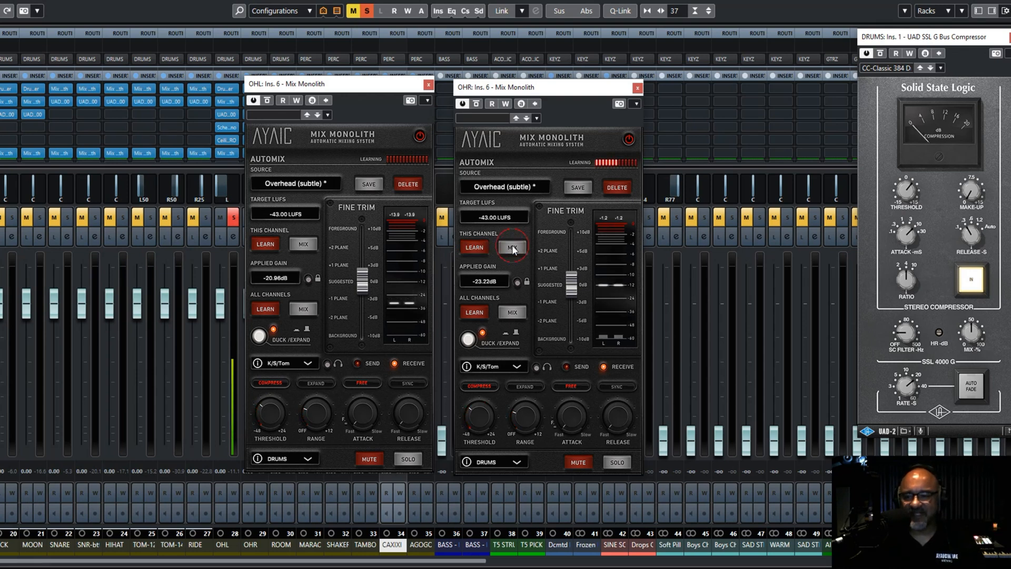
left_click(635, 90)
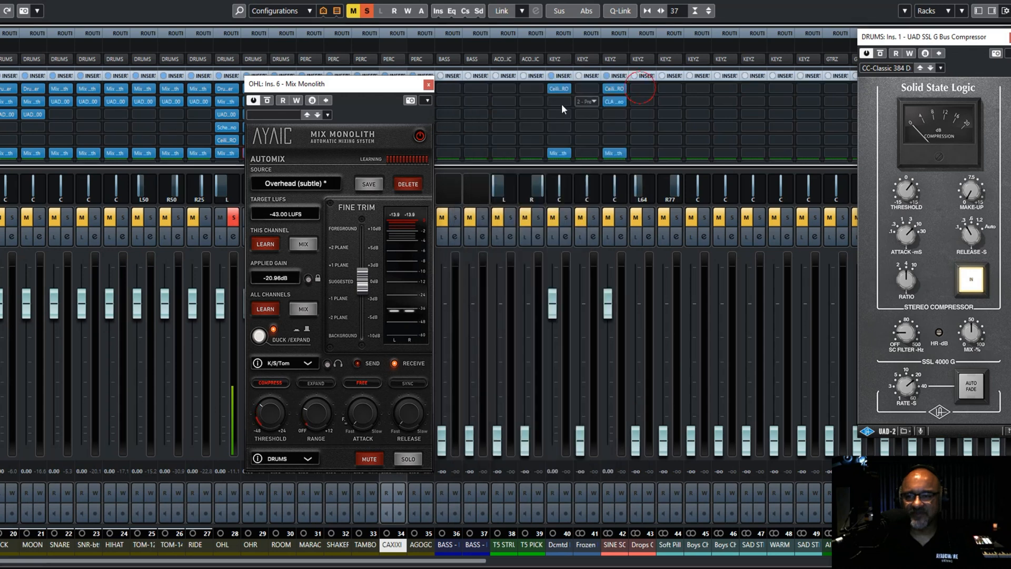
left_click(427, 86)
left_click(261, 217)
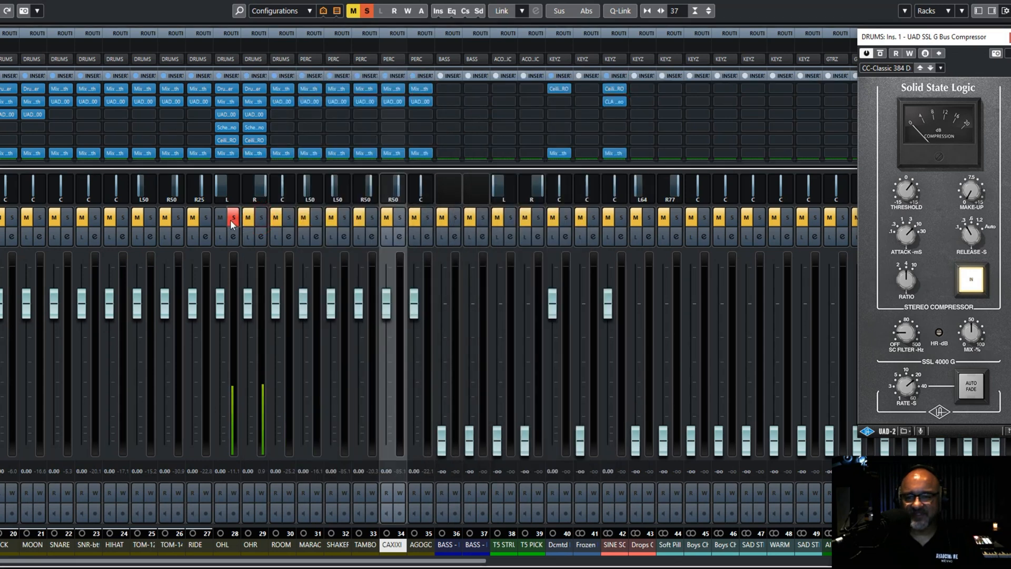
left_click(234, 217)
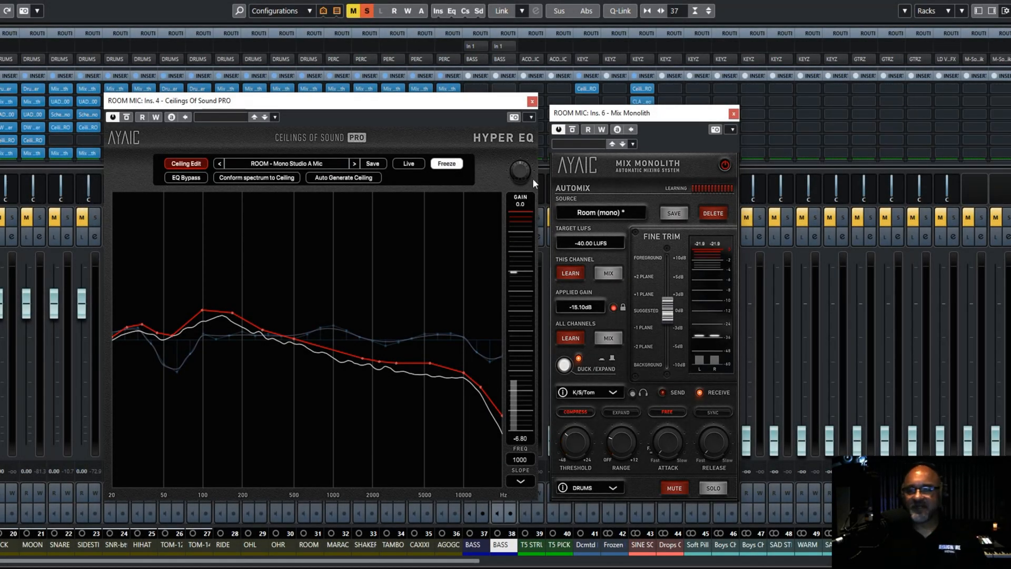
Close the room mic's Ceilings Of Sound PRO and Mix Monolith windows and unsolo the room channel
left_click(533, 101)
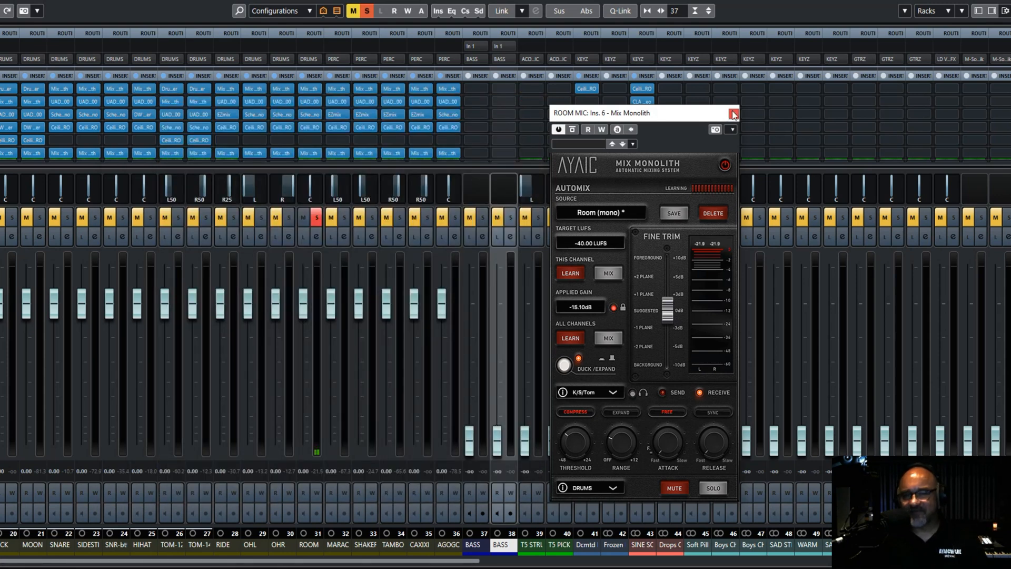
left_click(733, 113)
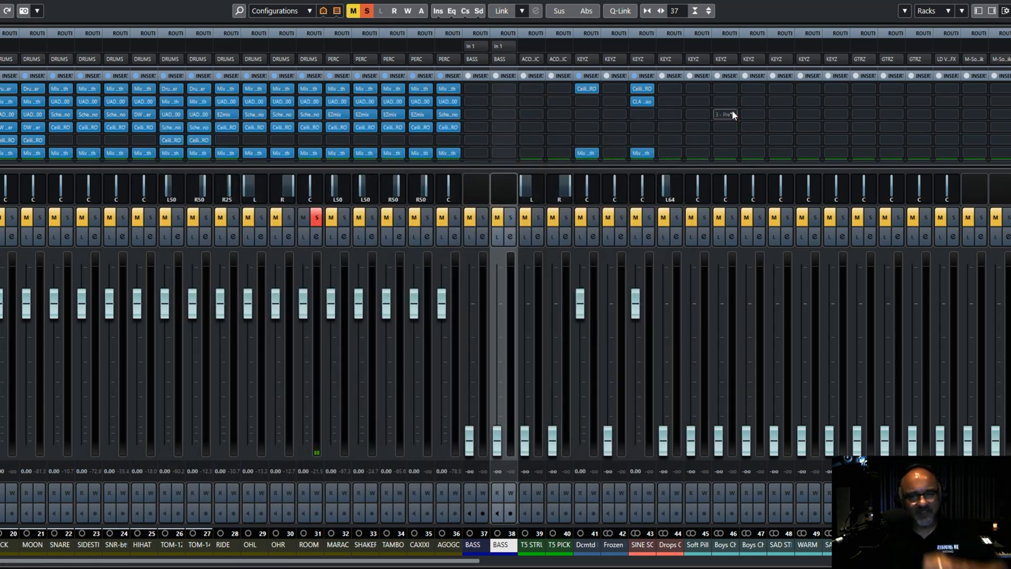
left_click(317, 218)
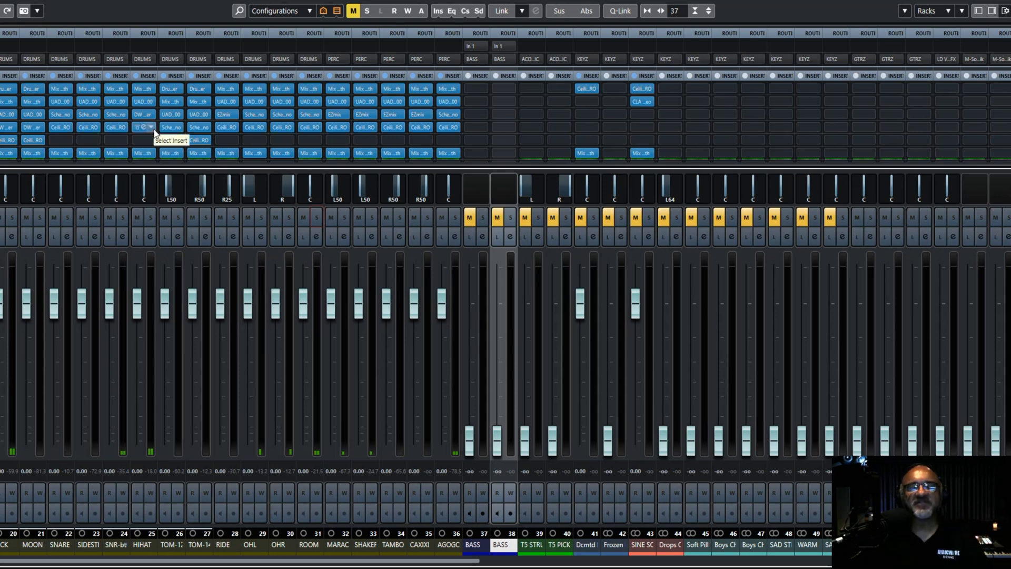
Review the DW Drum Enhancer on MOON MIC, Scheps Omni Channel on SNR-bttm and EZmix on SHAKER
left_click(34, 128)
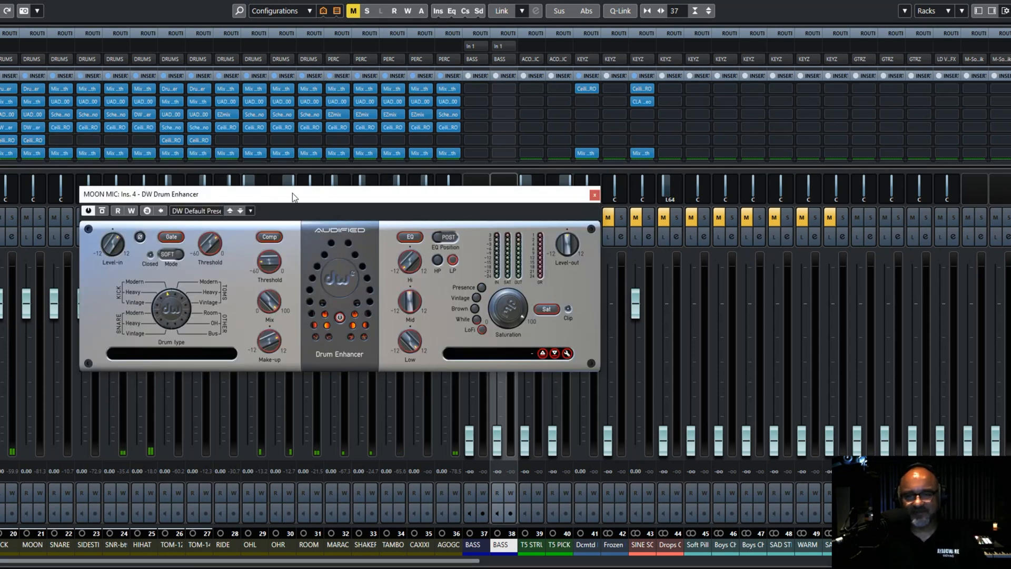
left_click(116, 116)
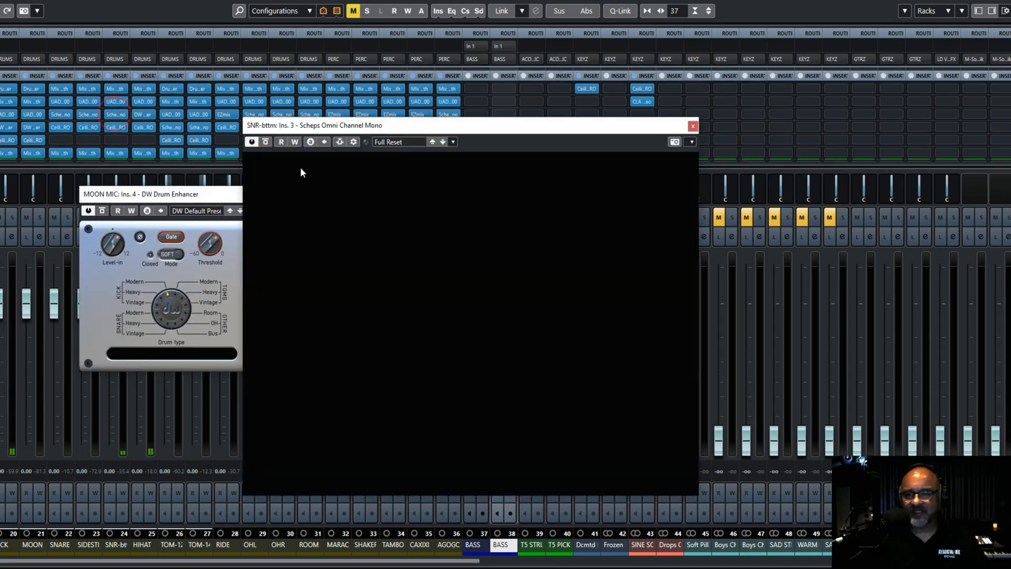
left_click(693, 127)
left_click(364, 113)
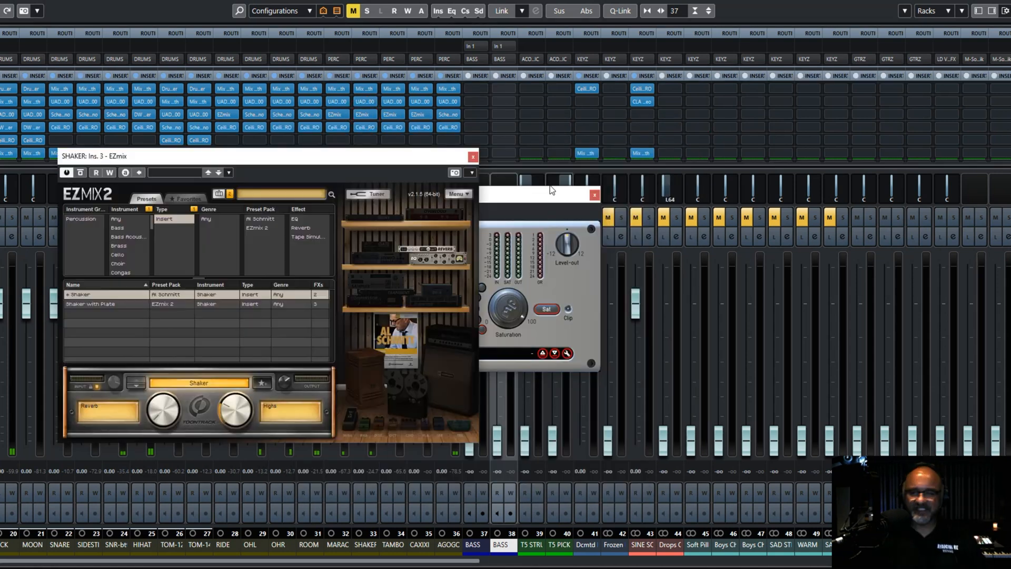
left_click(473, 157)
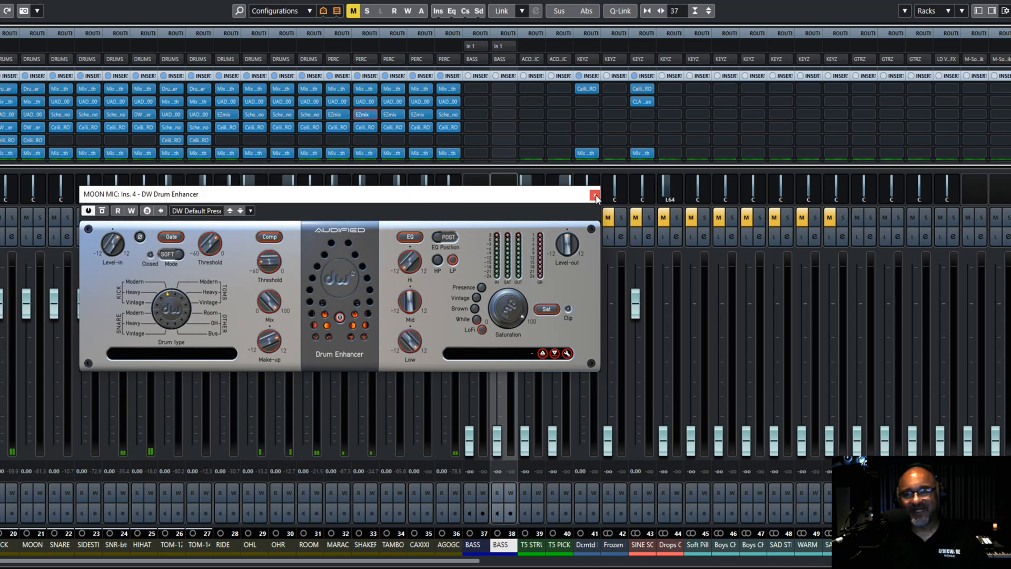
Close the open drum and shaker plug-in windows, then review Ceilings Of Sound PRO on the MARACAS channel and close it
left_click(594, 195)
left_click(420, 198)
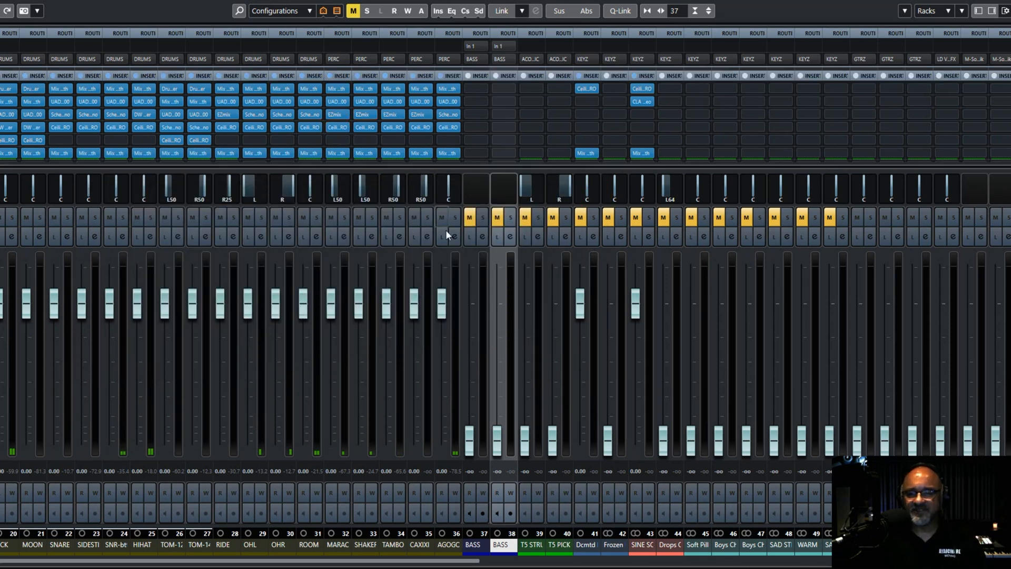
left_click_drag(0, 131, 453, 119)
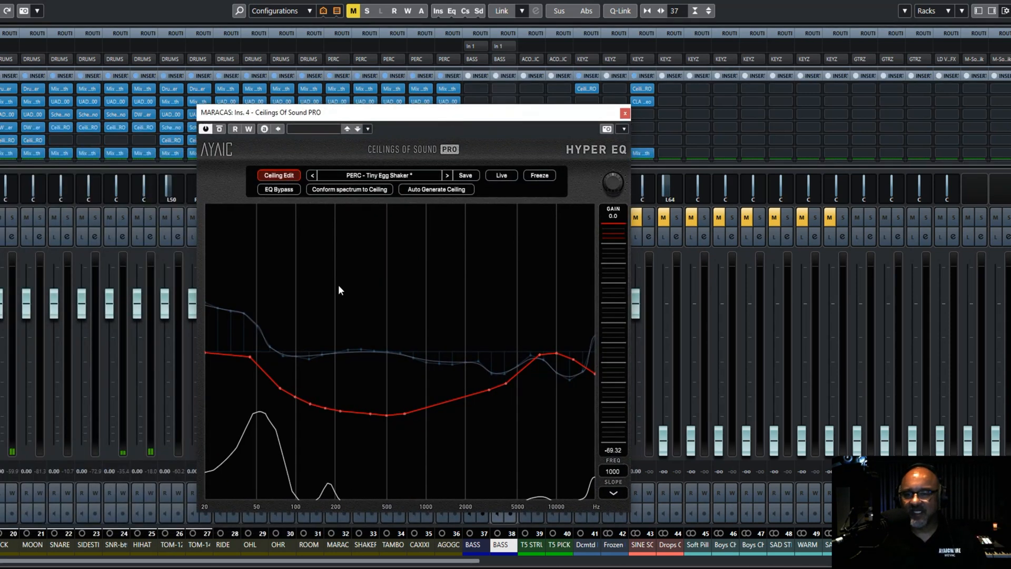
left_click(625, 112)
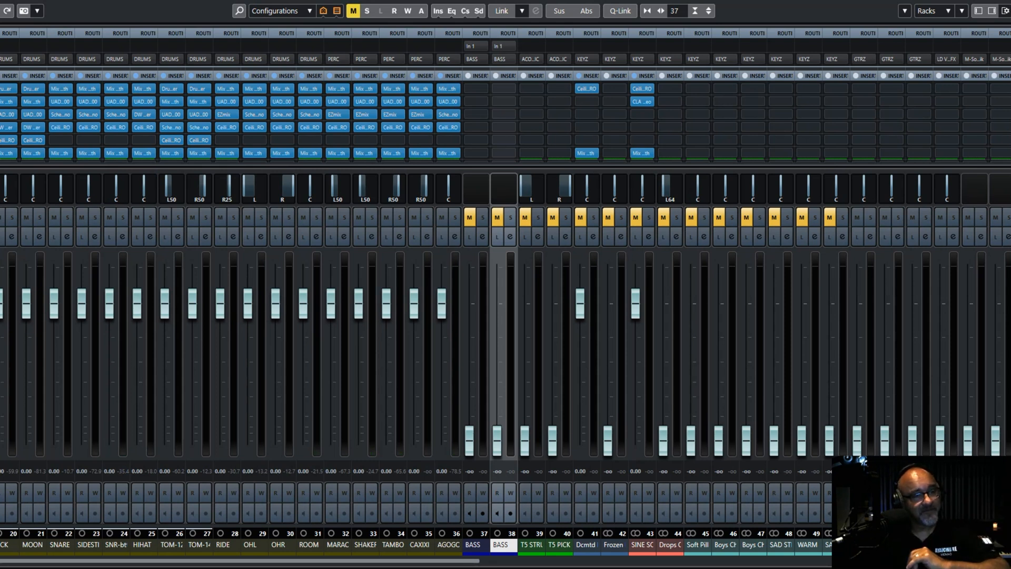
Play the mix and review the UAD SSL G Bus Compressor and Mix Monolith on the DRUMS group, closing Mix Monolith
key("space")
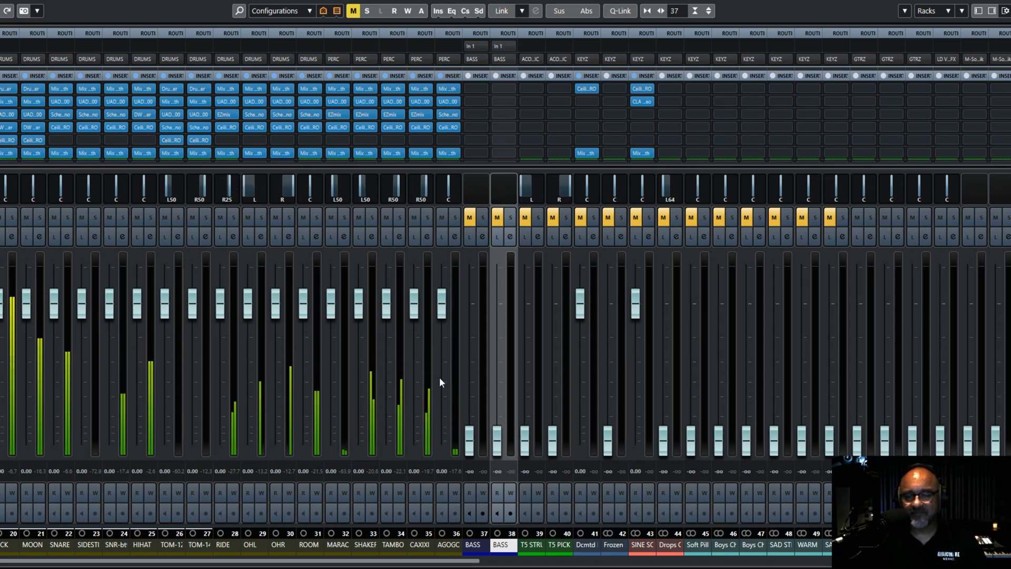
left_click_drag(264, 563, 601, 558)
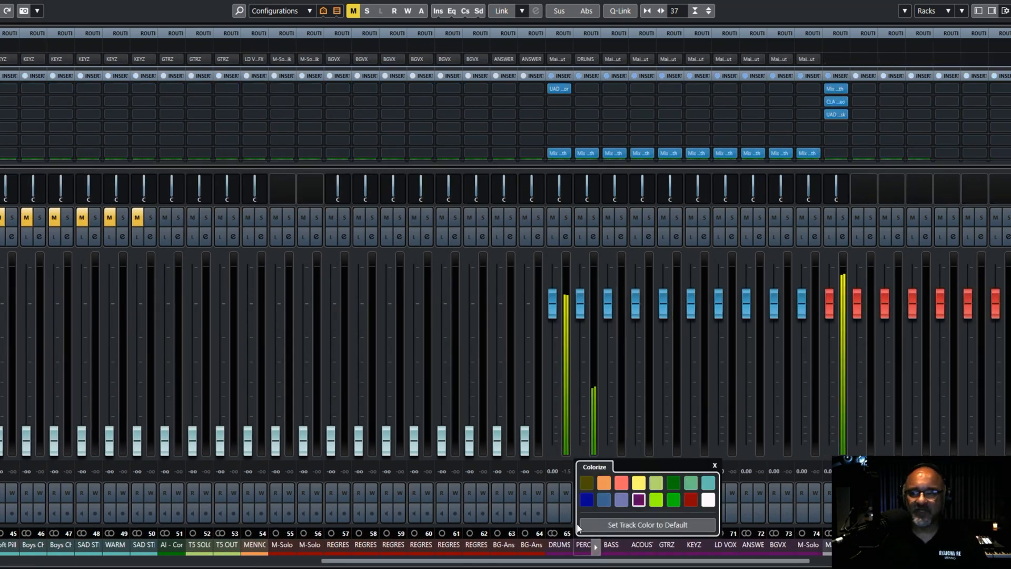
left_click(558, 88)
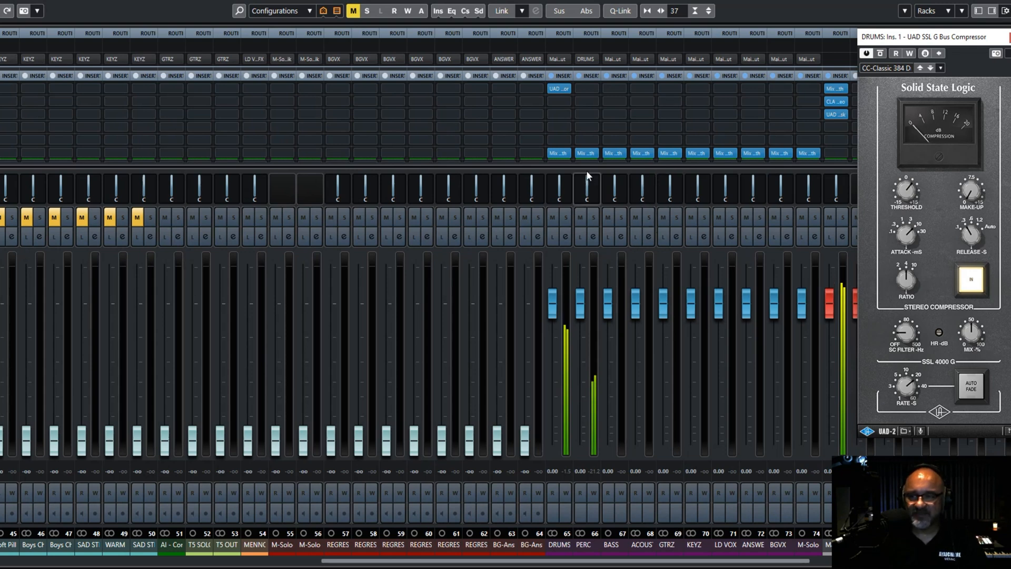
left_click(559, 152)
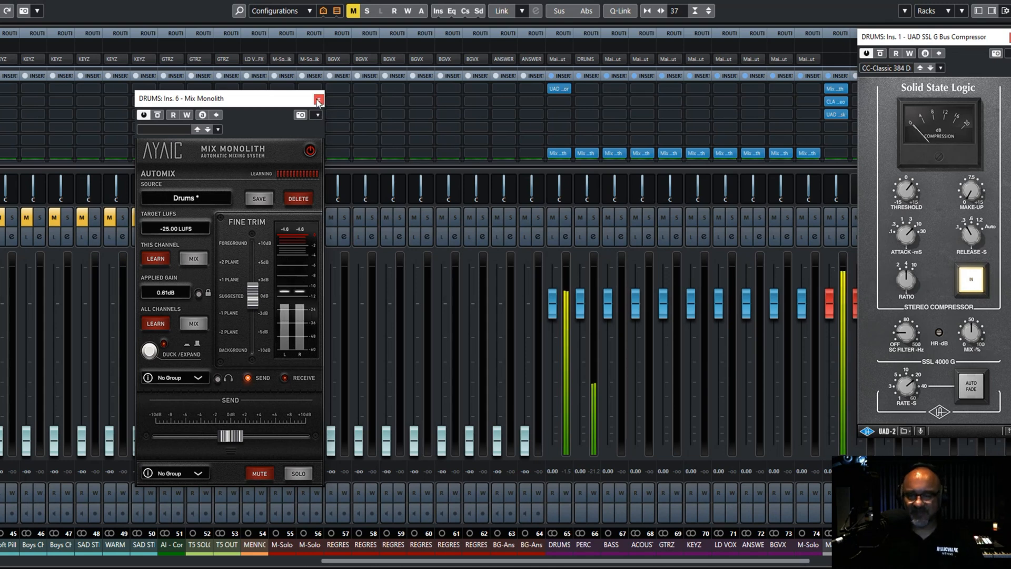
key("Escape")
Add CLA Epic Stereo to the second insert slot of the DRUMS group
left_click_drag(448, 562, 32, 556)
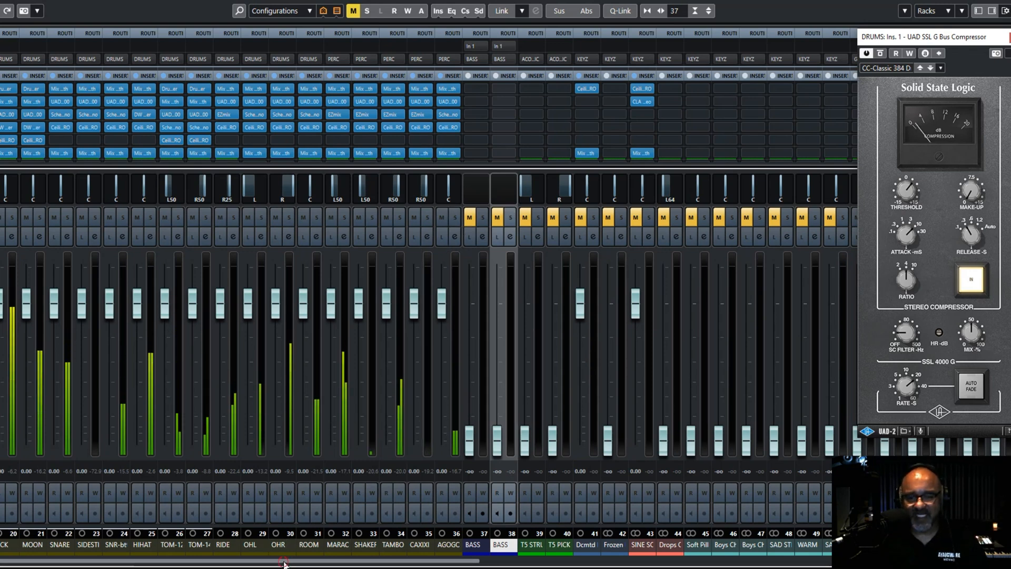
left_click_drag(314, 559, 606, 500)
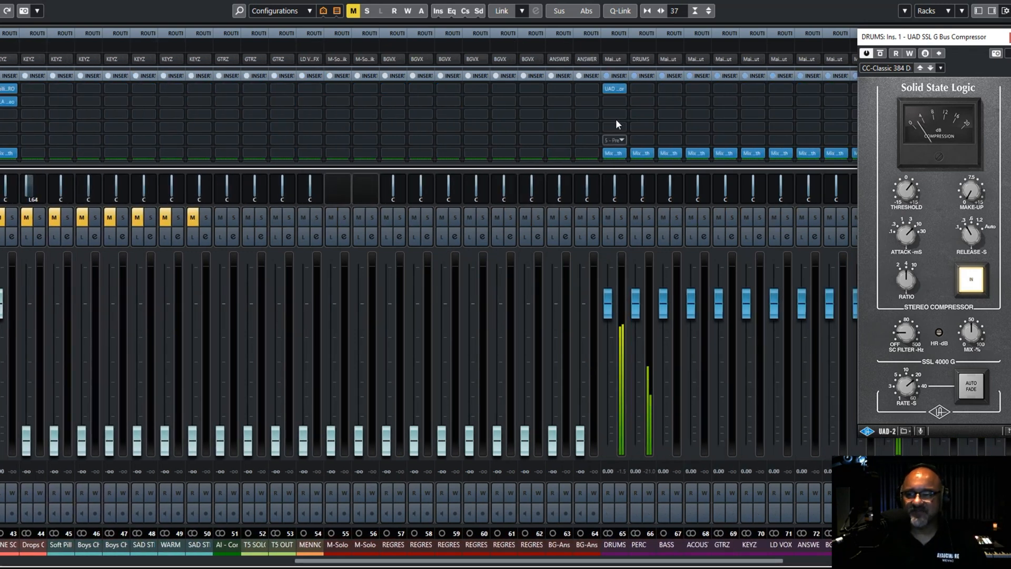
left_click(621, 102)
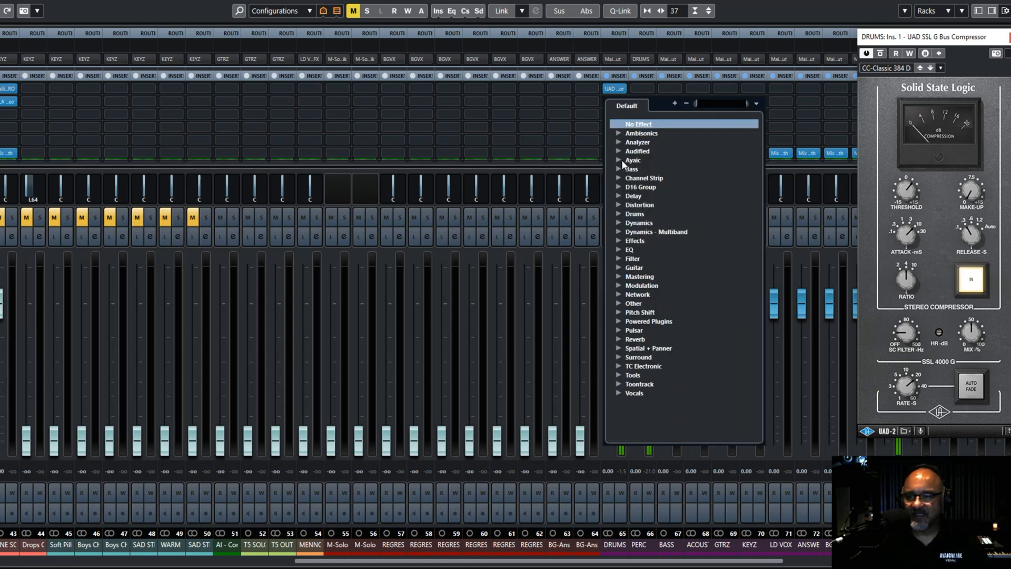
left_click(618, 241)
left_click(662, 294)
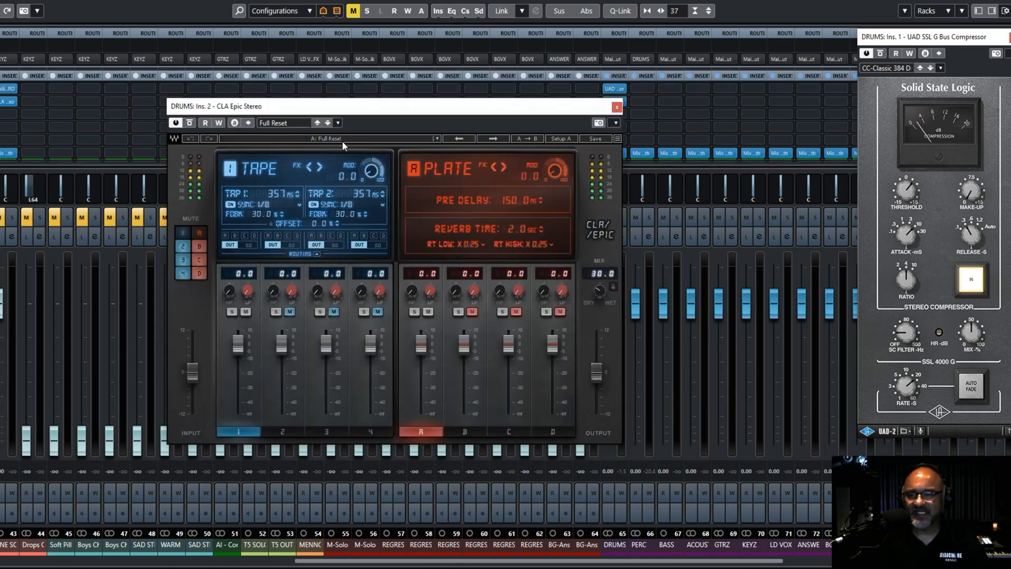
Set the mix amount of CLA Epic Stereo on the DRUMS group to 20
left_click(600, 275)
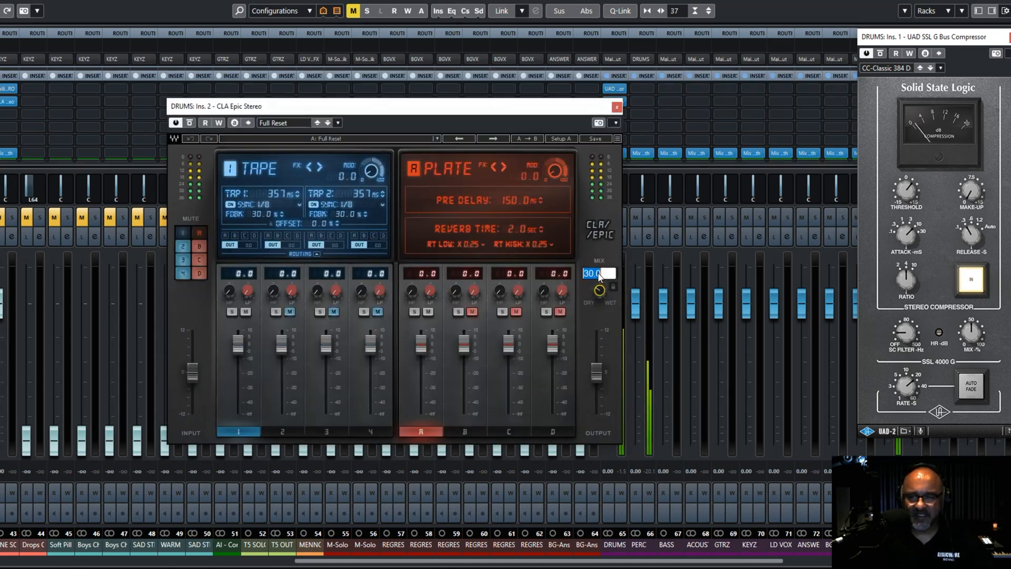
type("-20")
key("Return")
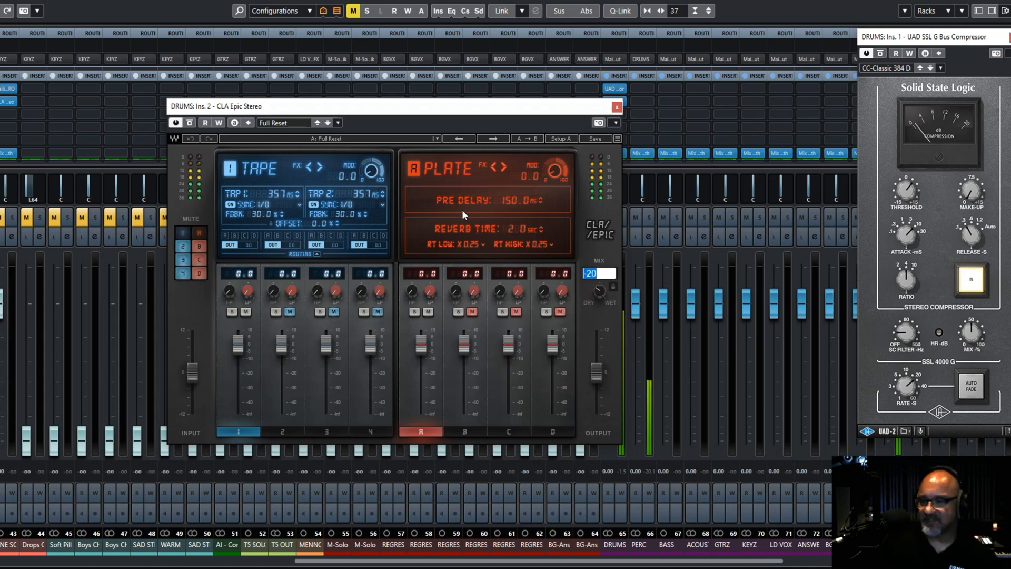
left_click(490, 123)
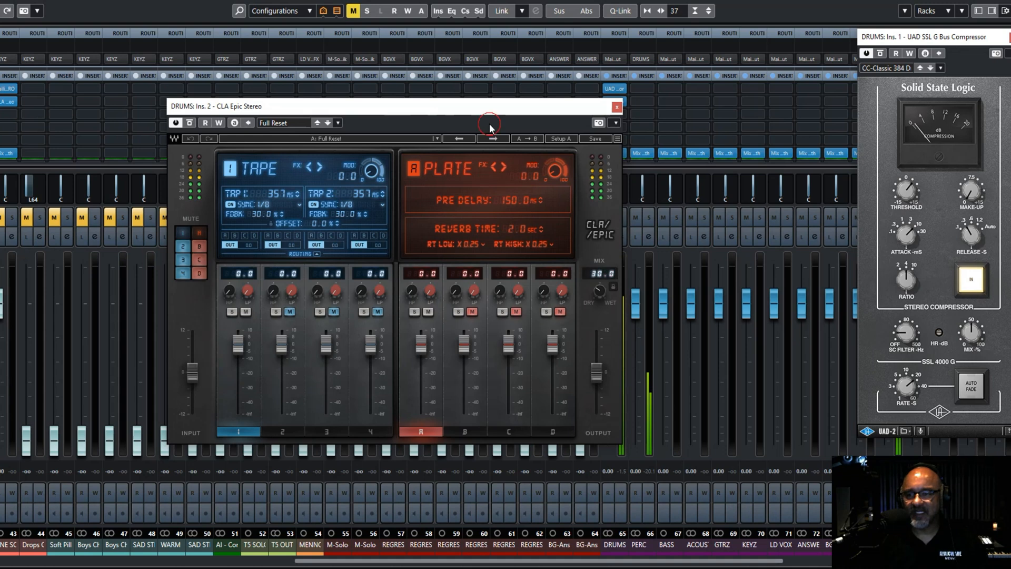
left_click(603, 276)
type("2")
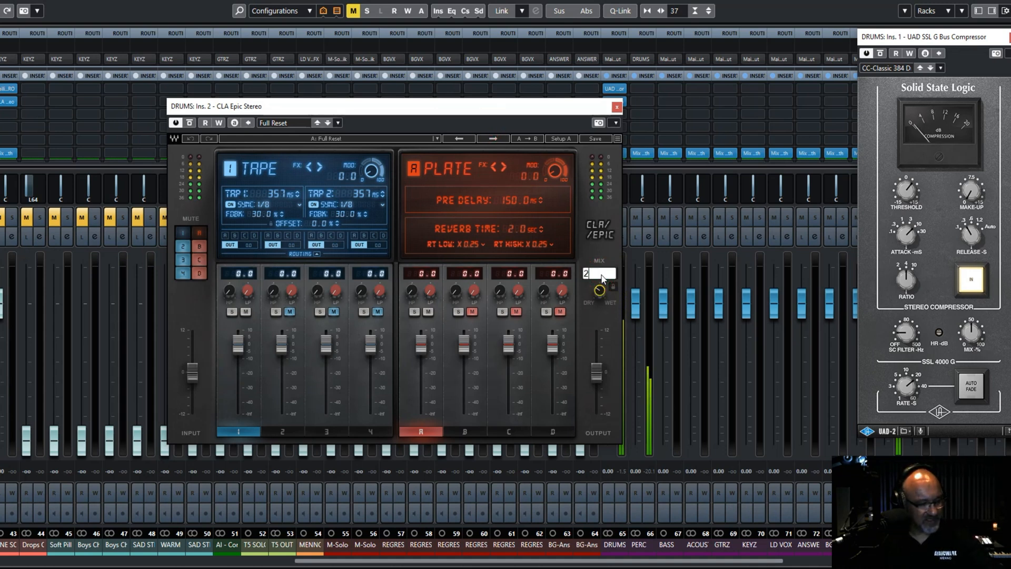
type("0")
key("Return")
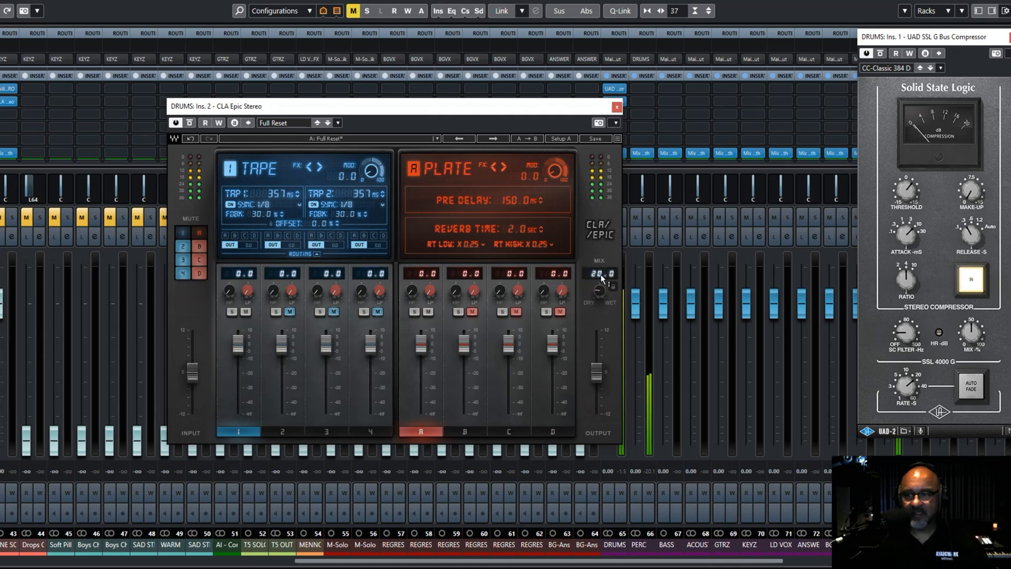
Load the artist preset TightDrumRoomForTINPEOPLE in CLA Epic Stereo on the DRUMS group and close the plug-in
left_click(328, 138)
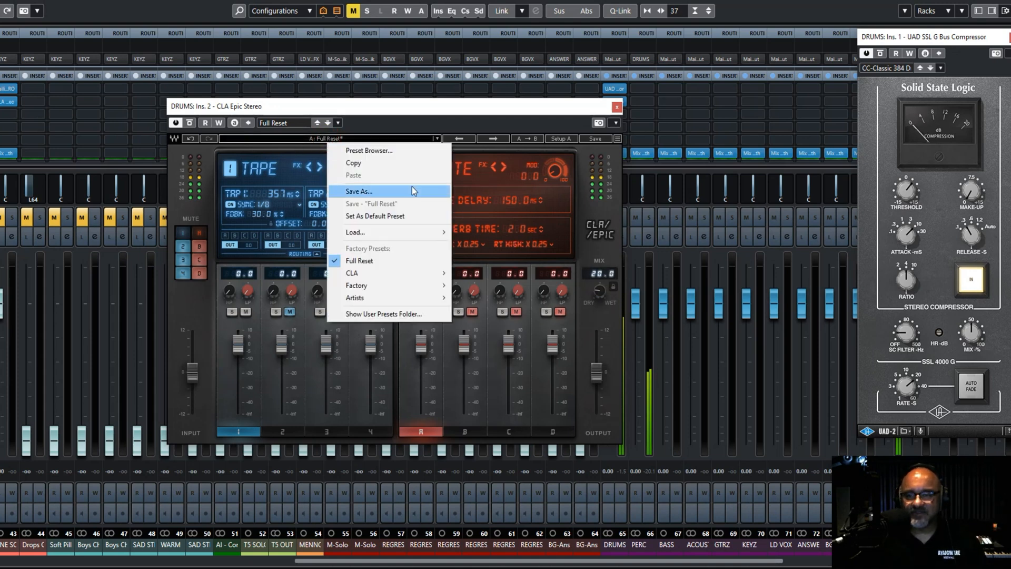
mouse_move(400, 286)
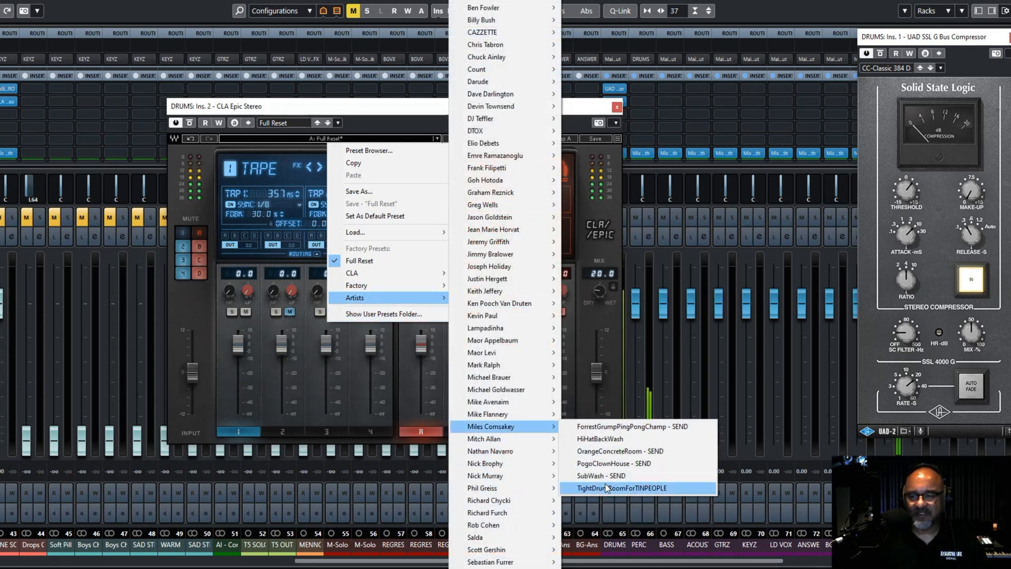
left_click(622, 487)
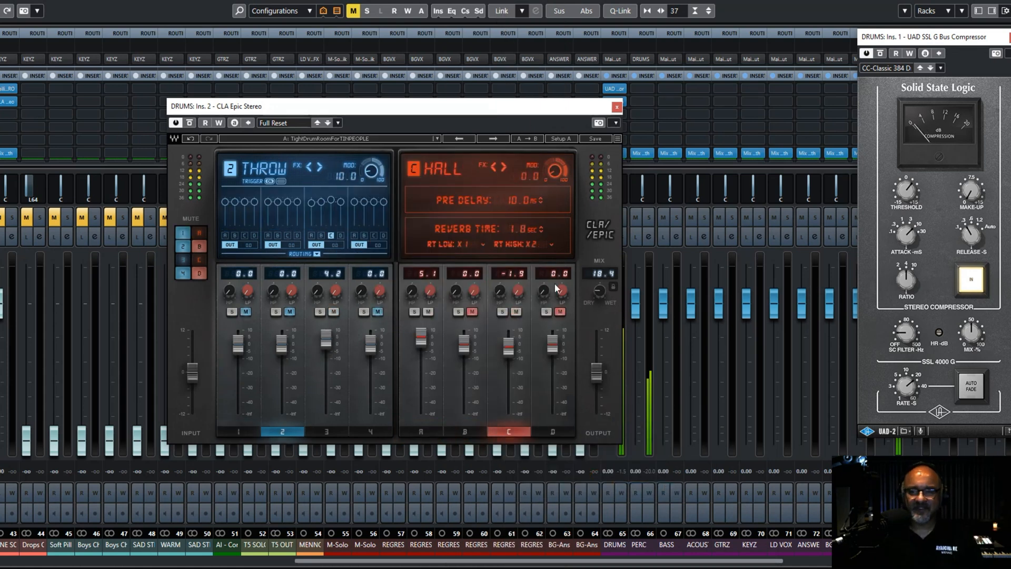
left_click(616, 107)
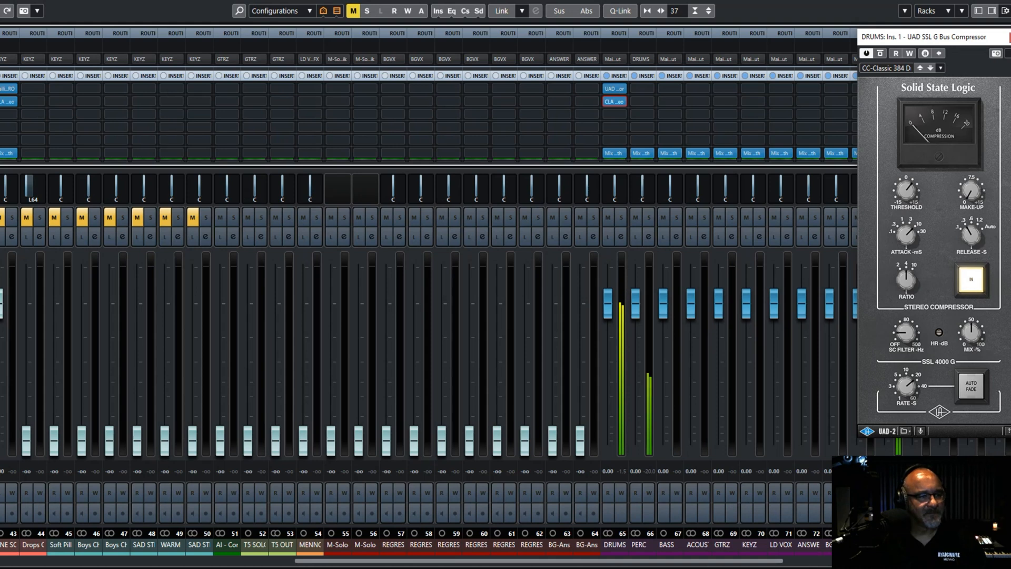
Stop and restart playback, then check the levels of the individual drum and percussion channels
key("space")
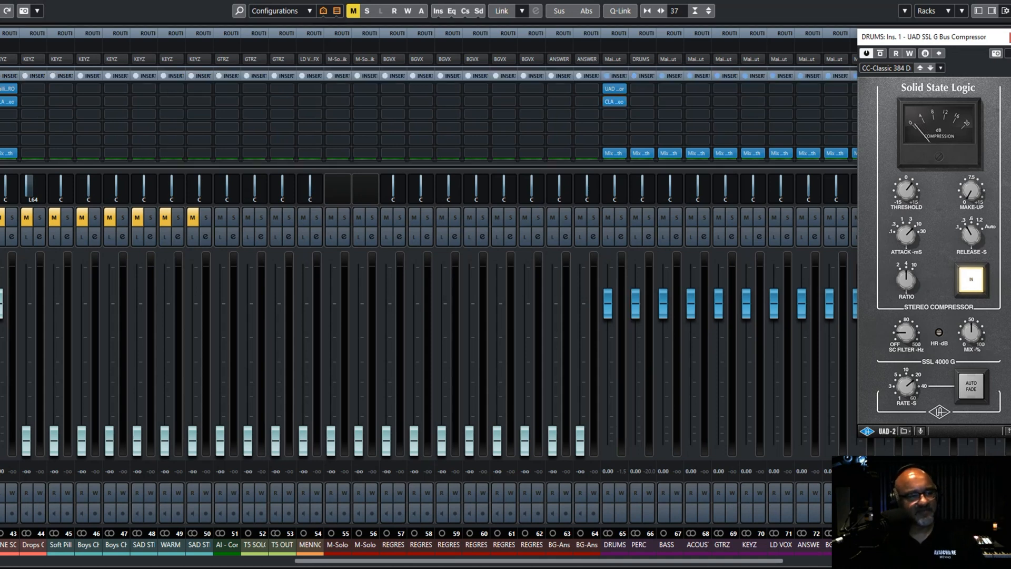
key("space")
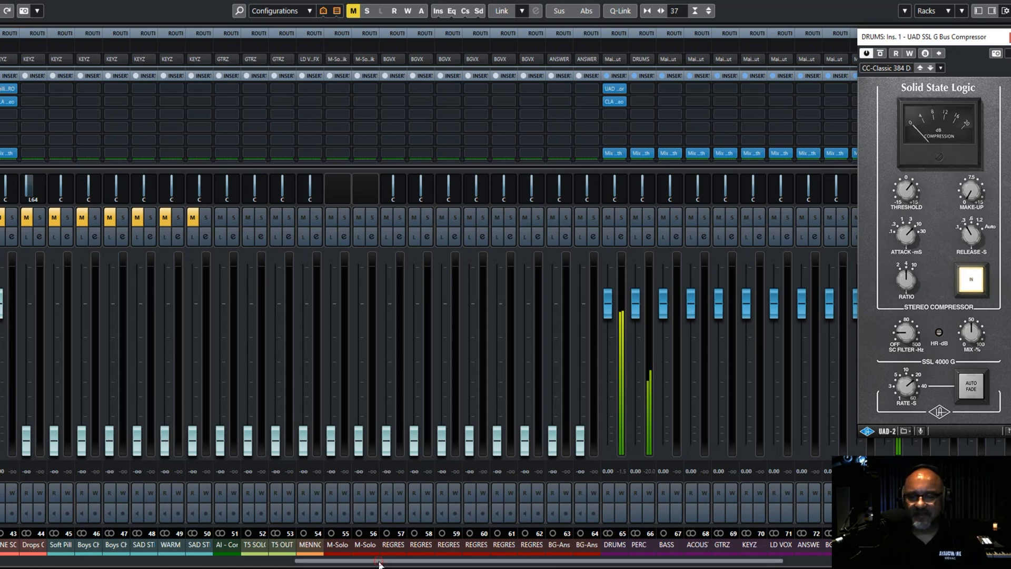
left_click_drag(379, 562, 43, 548)
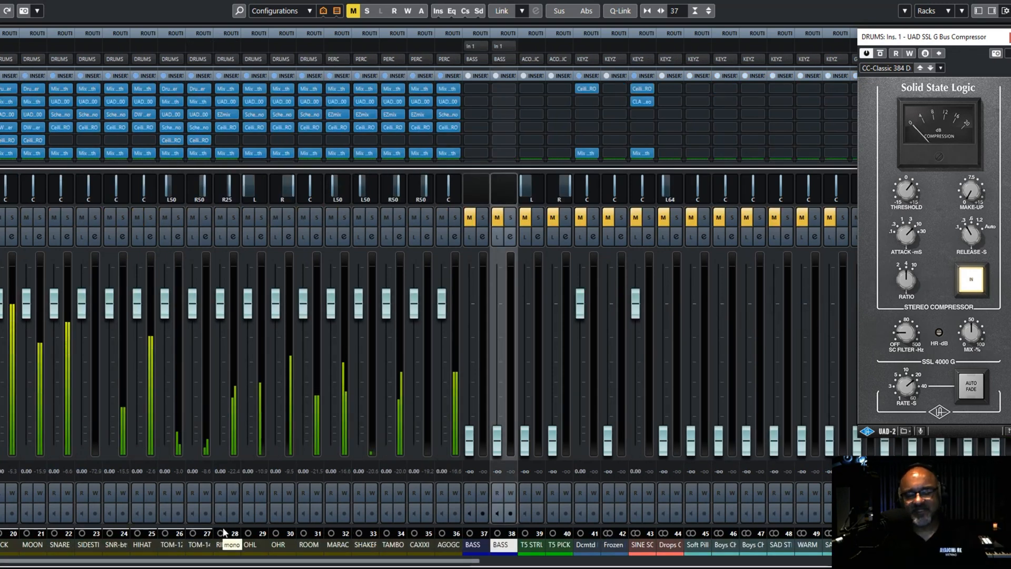